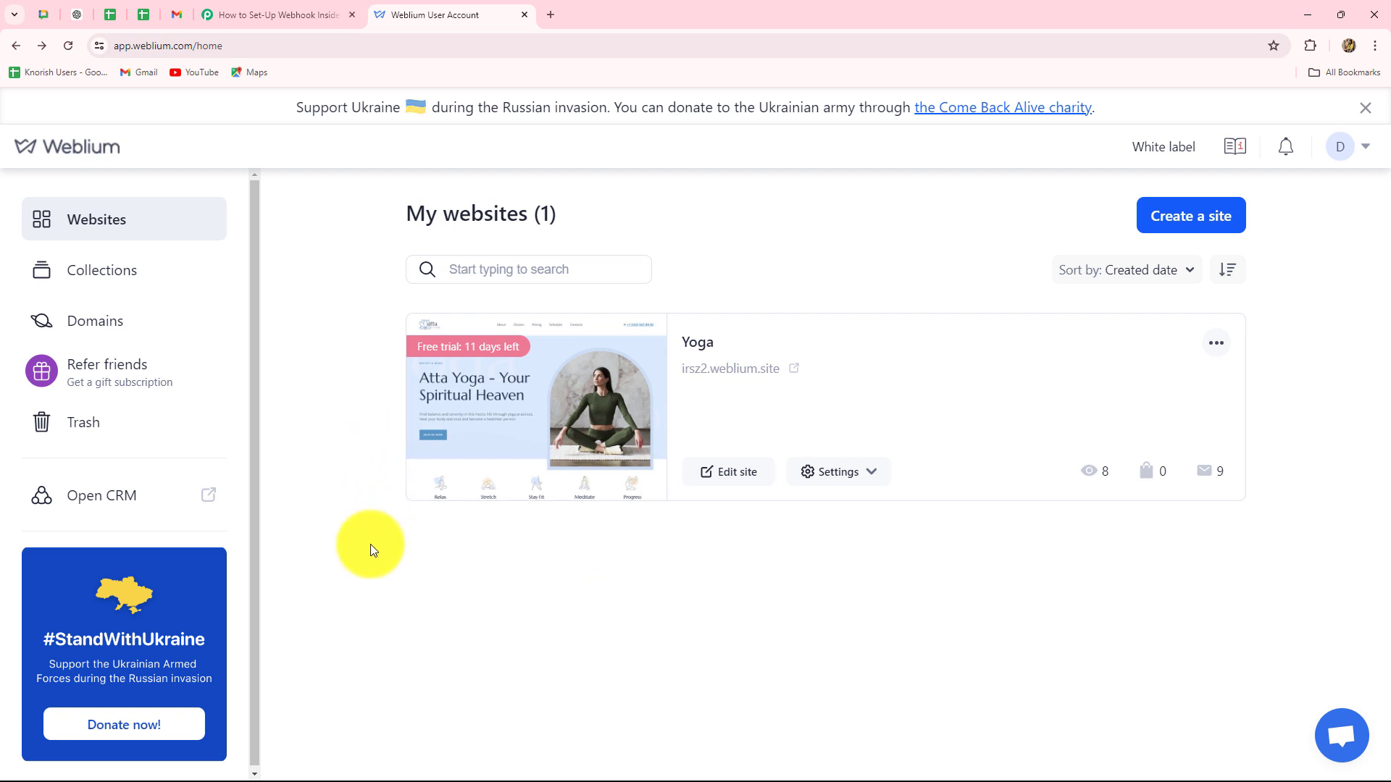
# Glance at the Weblium tab, then return to the Pabbly workflow 'How to Set-Up Webhook Inside Weblium?'.
pyautogui.click(310, 16)
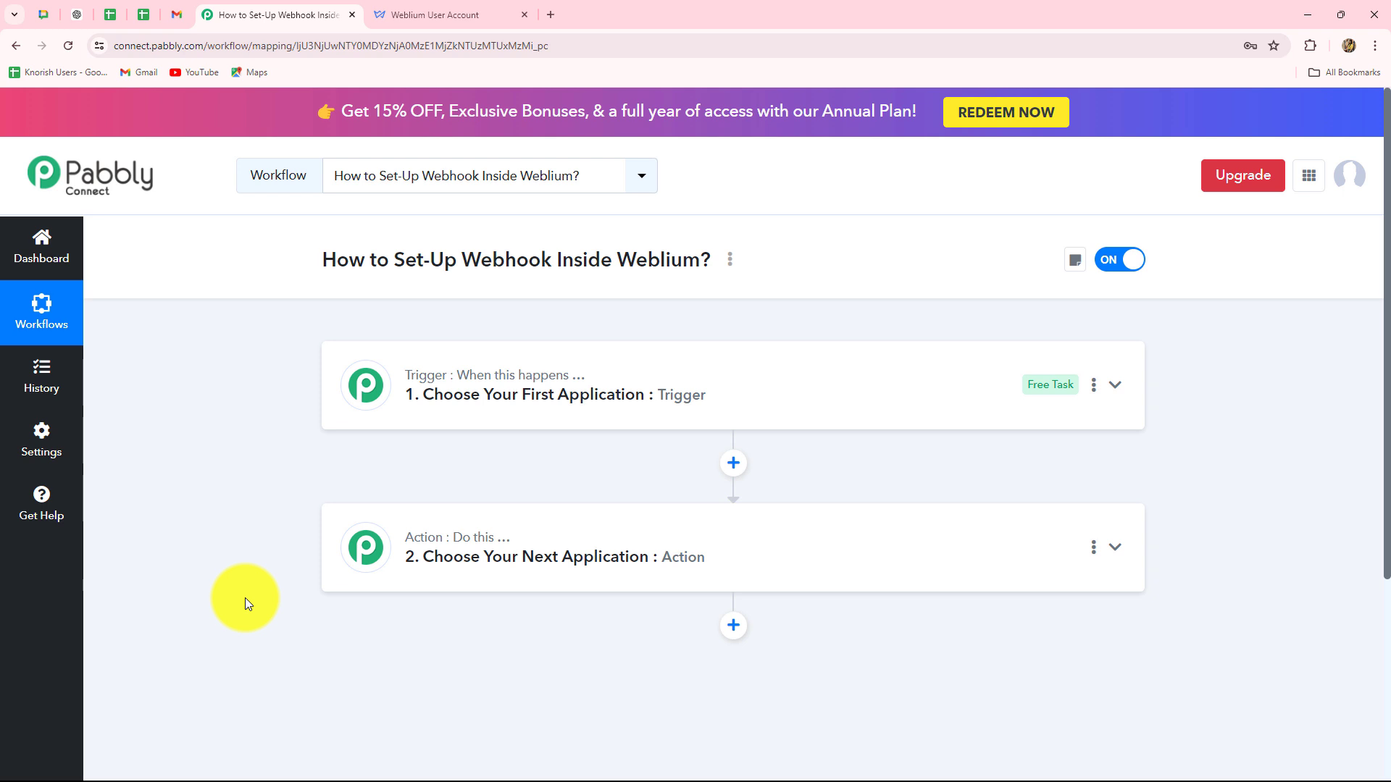
pyautogui.click(405, 15)
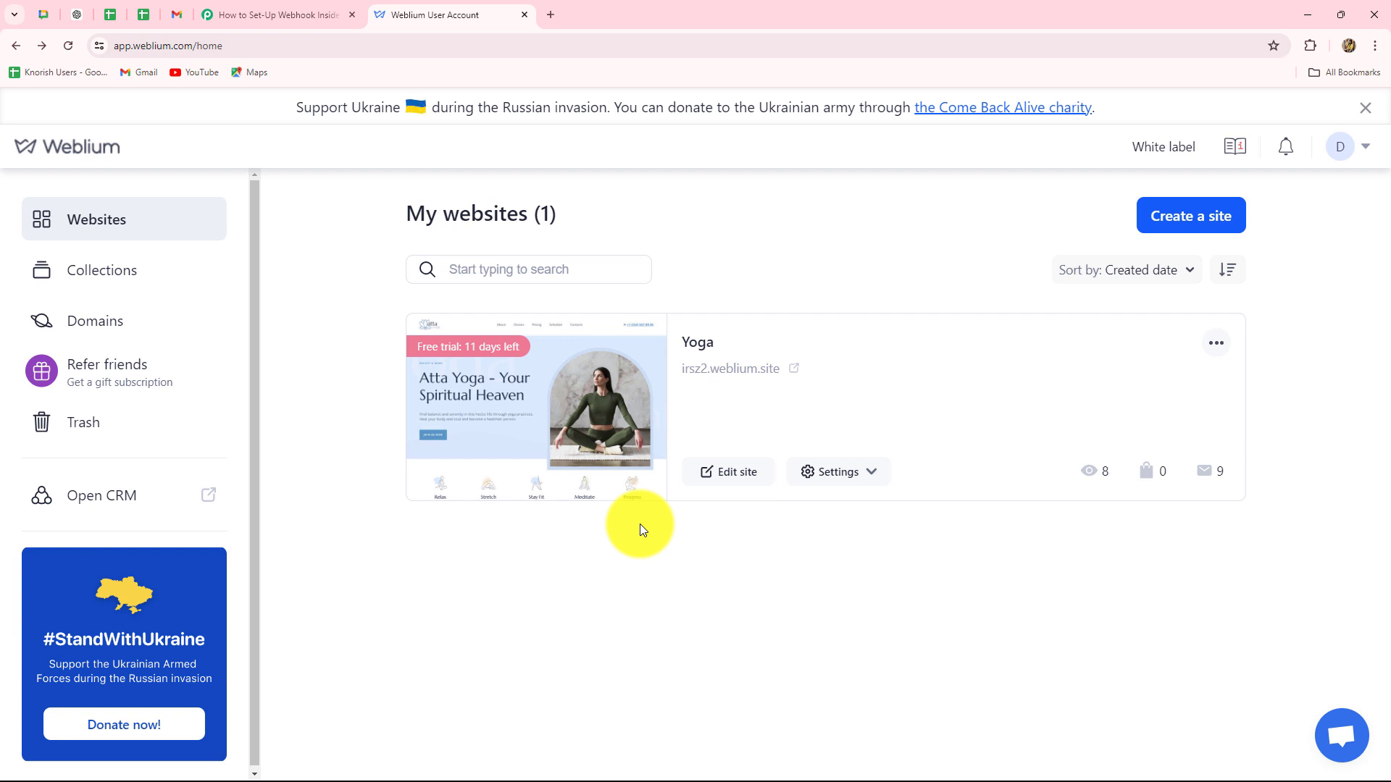
pyautogui.click(255, 9)
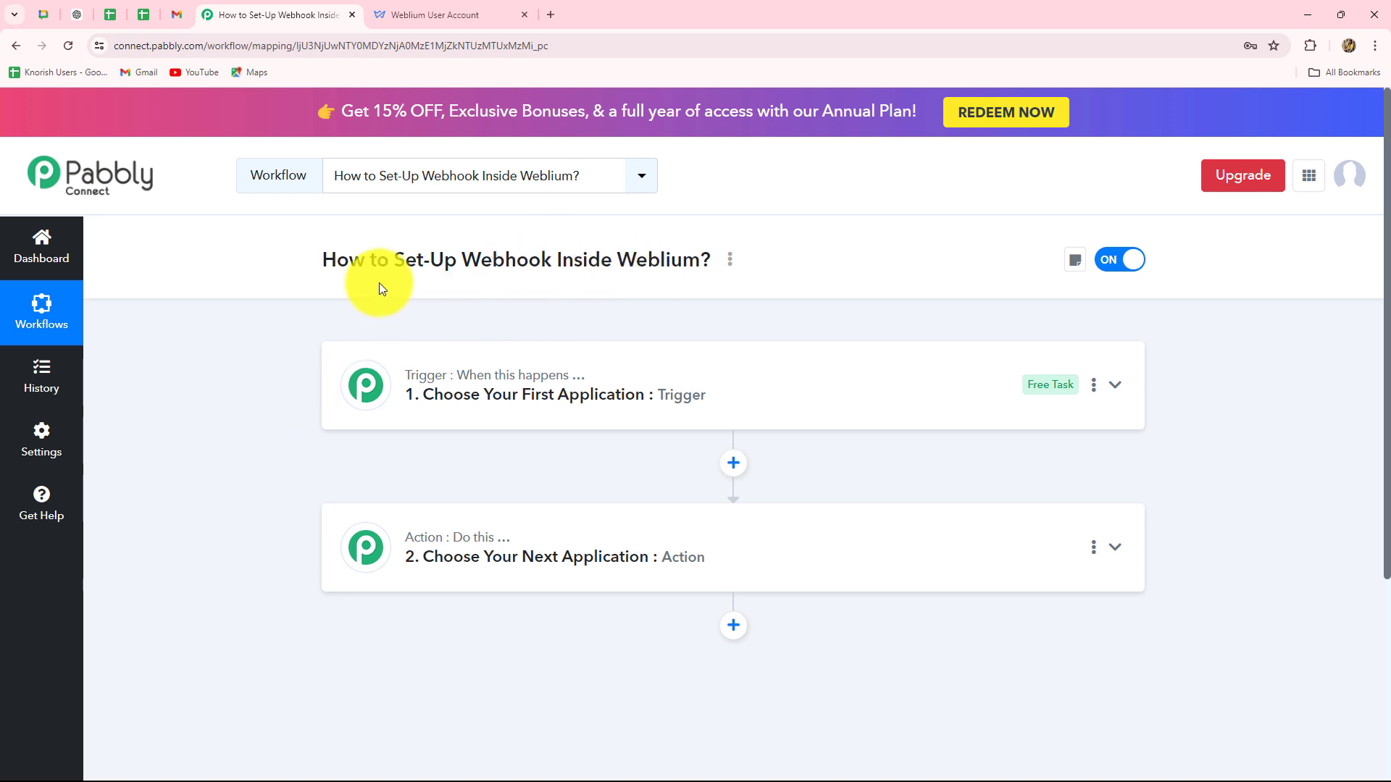
pyautogui.moveTo(459, 273); pyautogui.dragTo(712, 270)
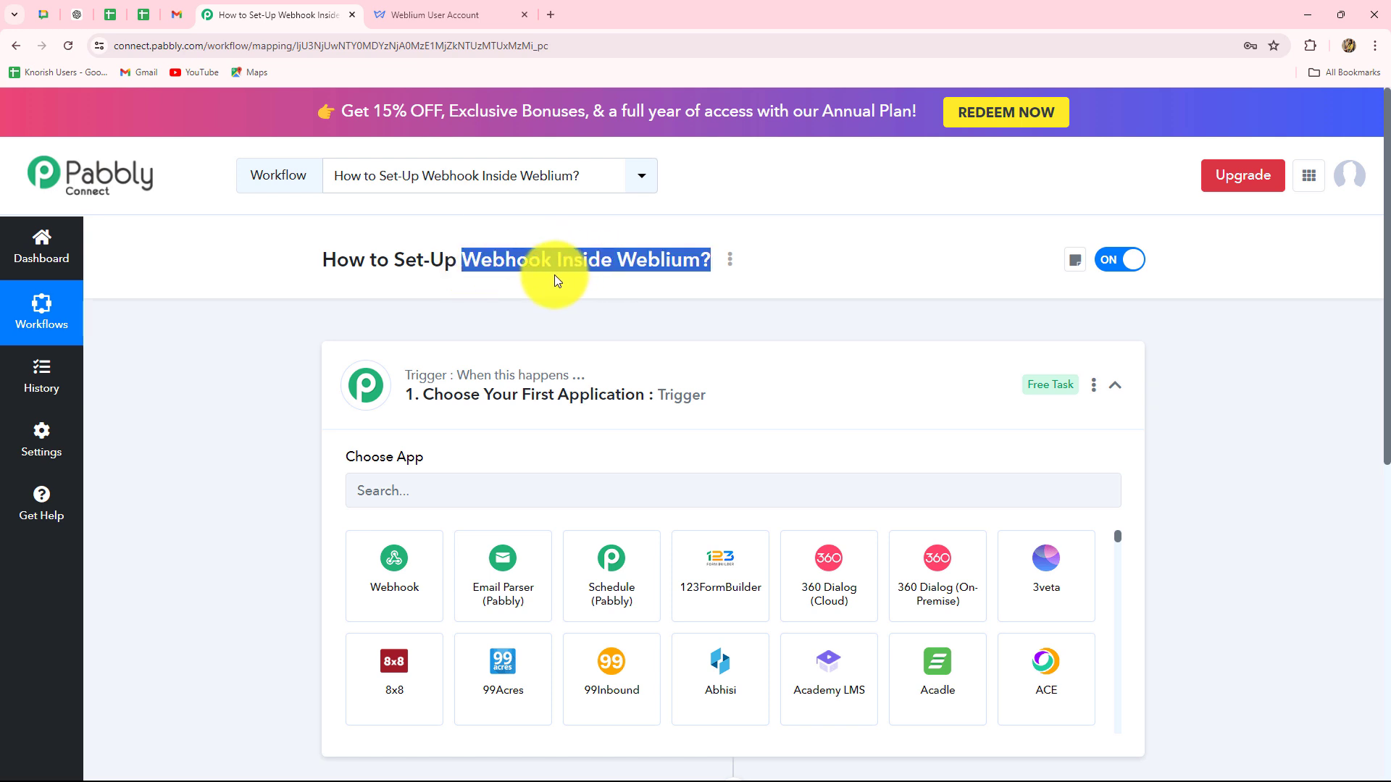
pyautogui.click(539, 299)
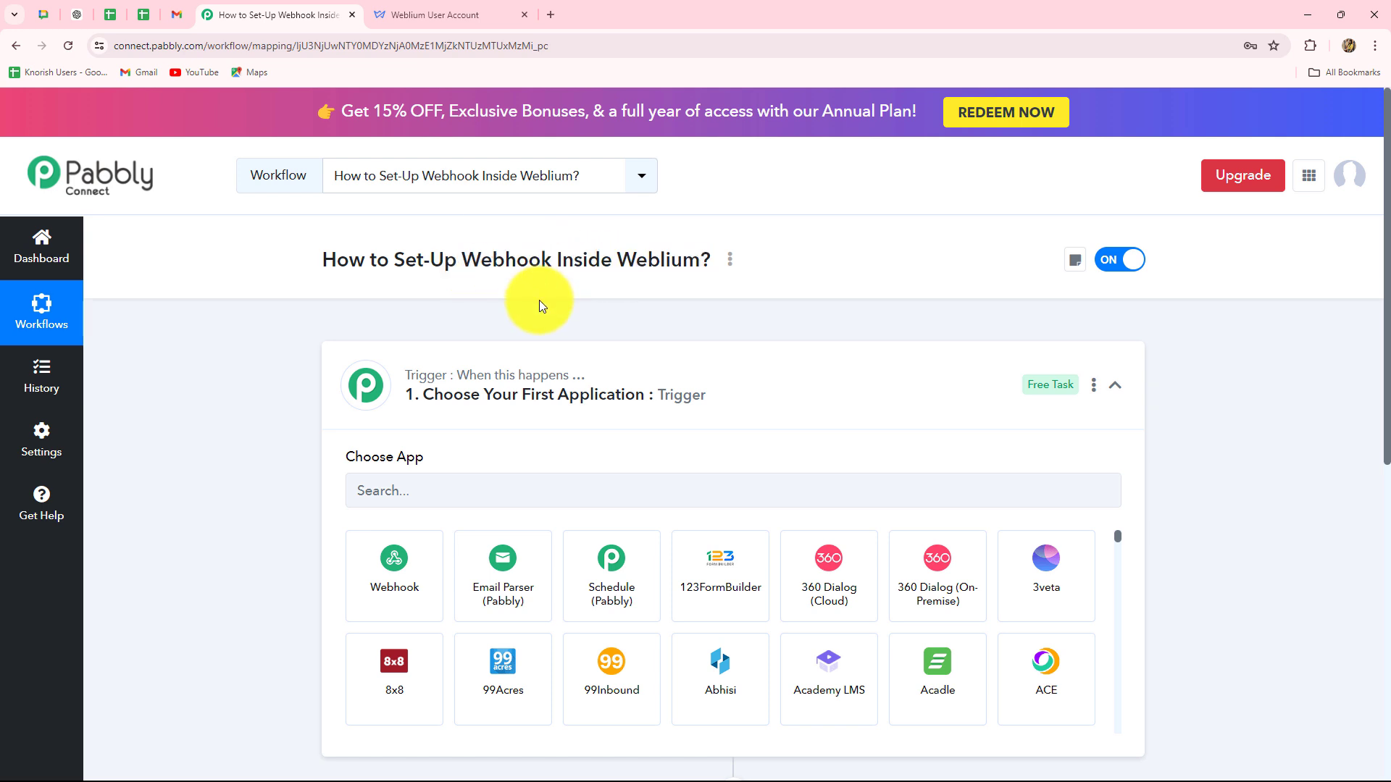
pyautogui.click(1115, 385)
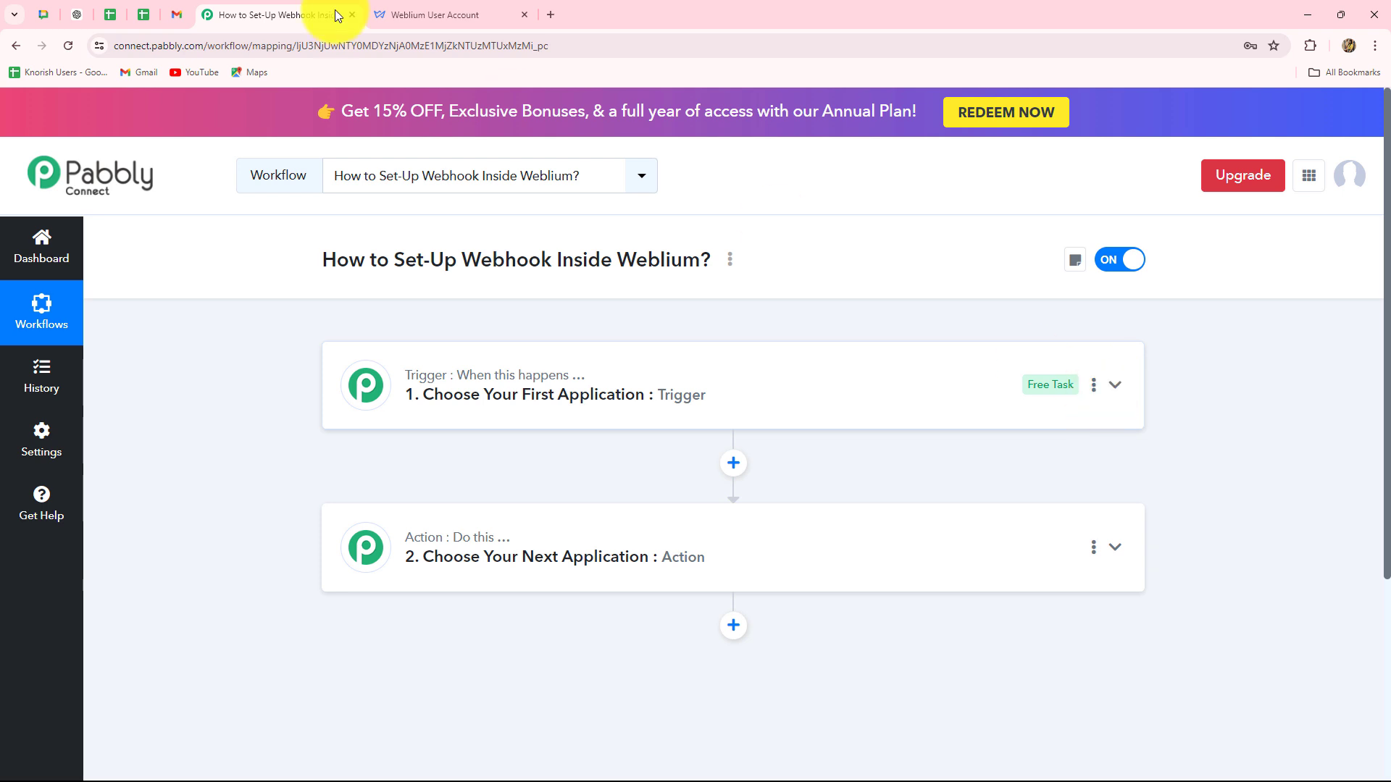
pyautogui.click(405, 16)
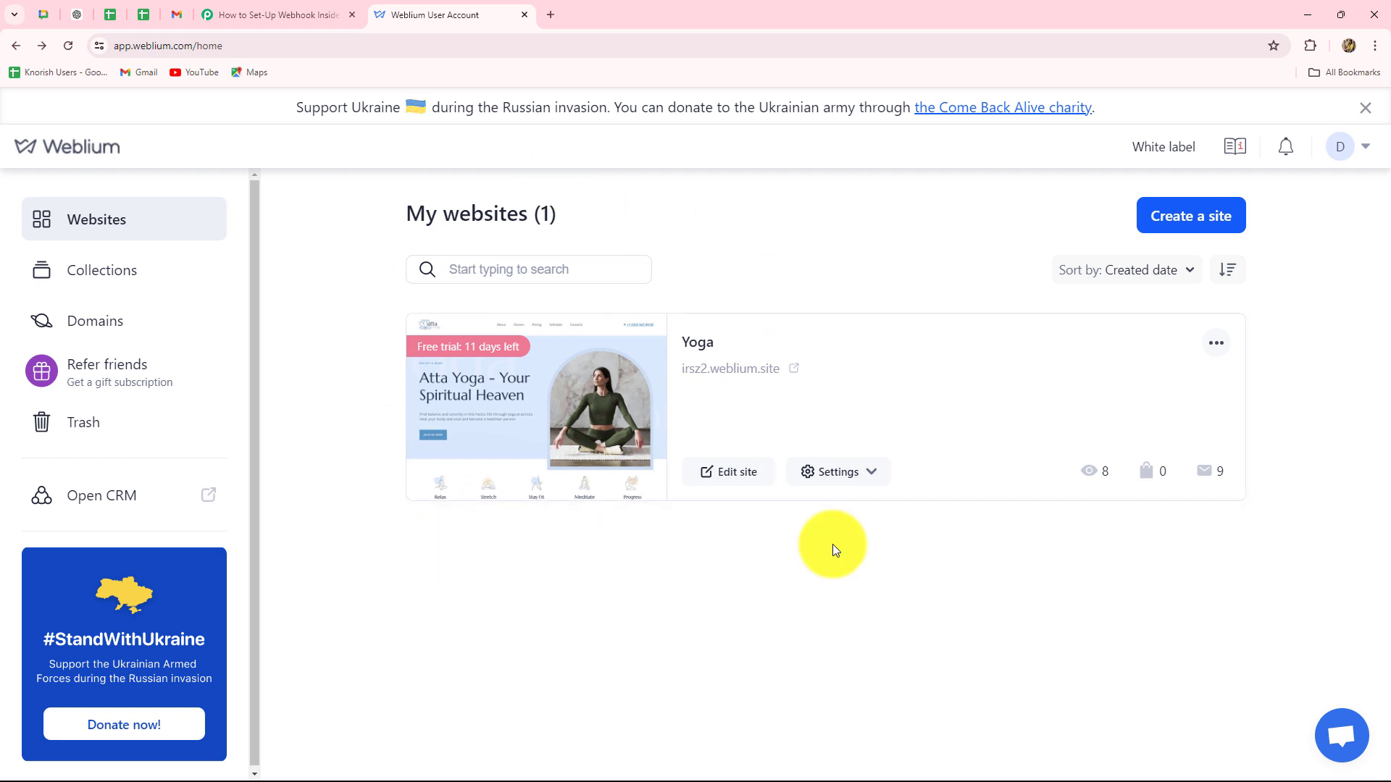
pyautogui.click(293, 14)
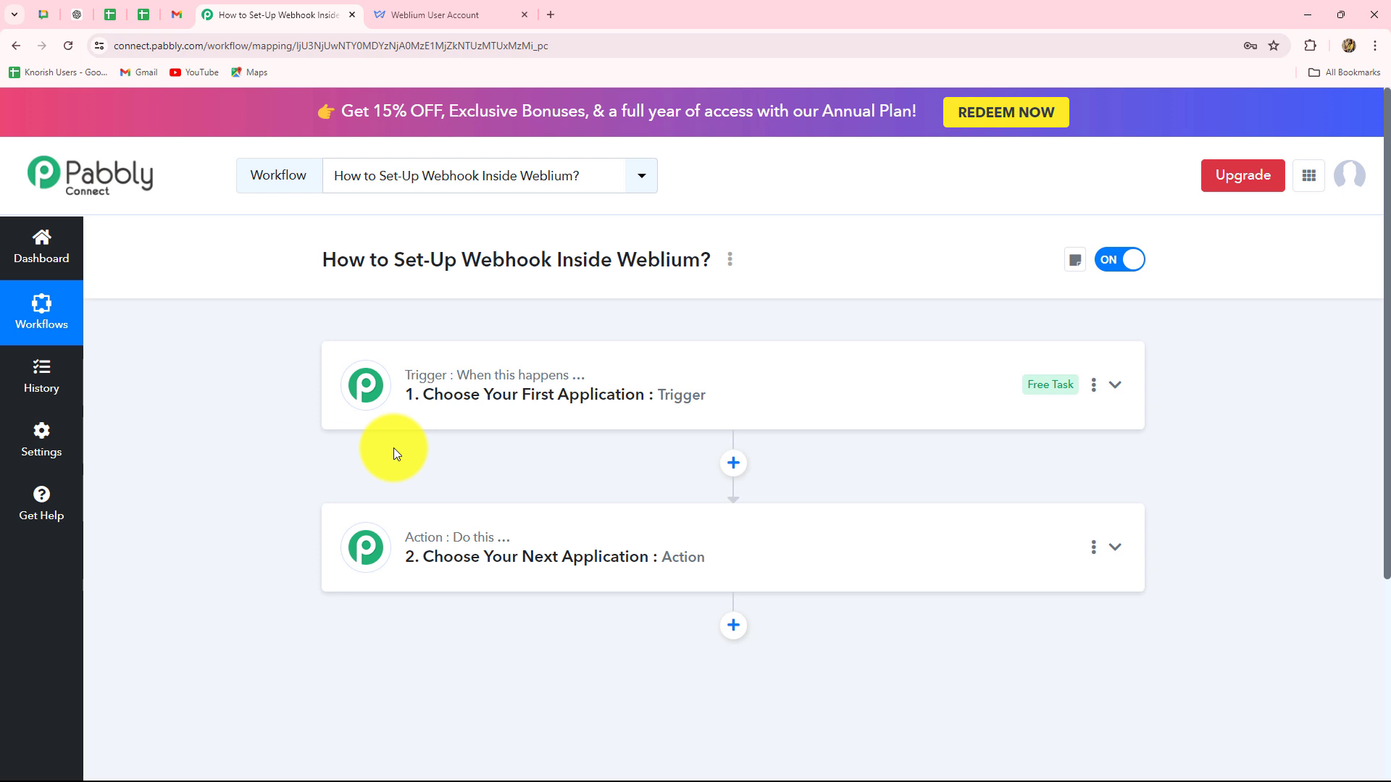
pyautogui.scroll(-2, 394, 450)
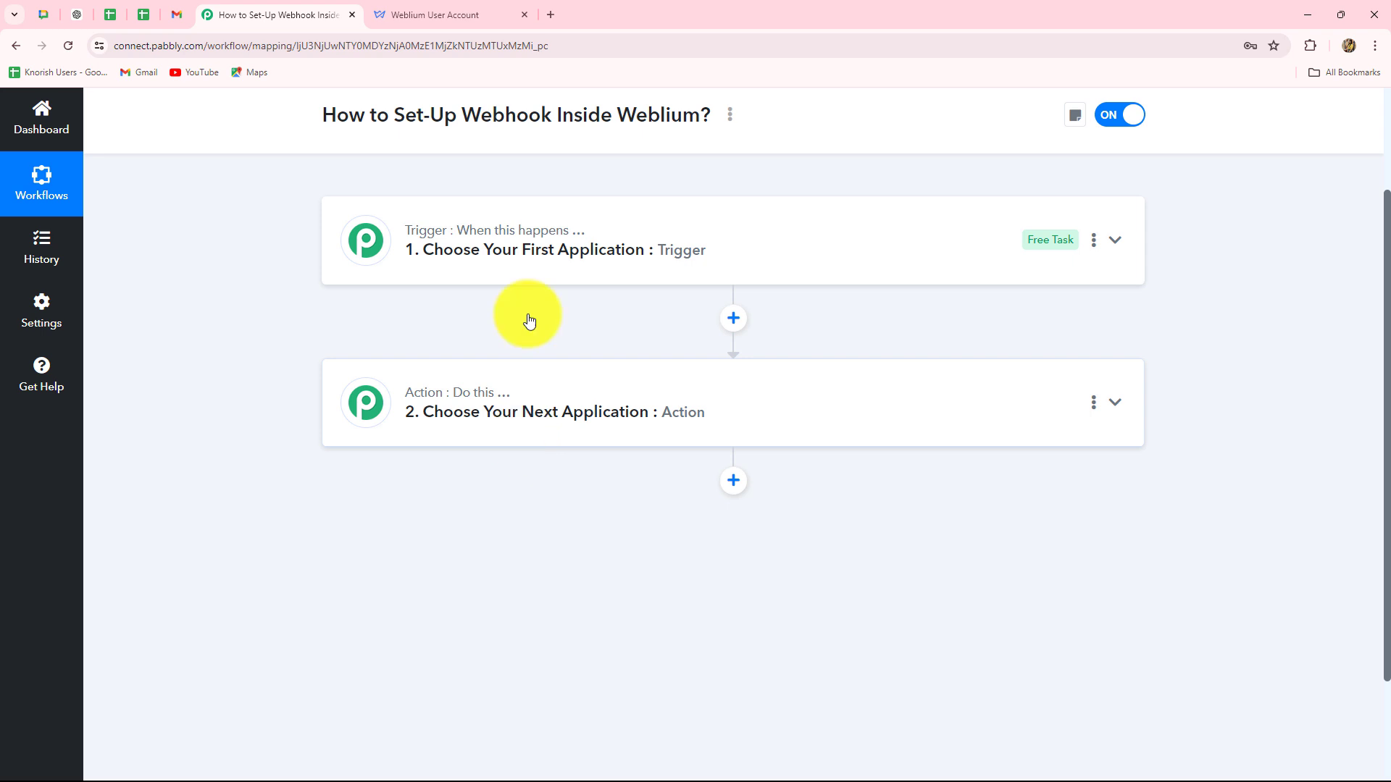
pyautogui.scroll(1, 528, 320)
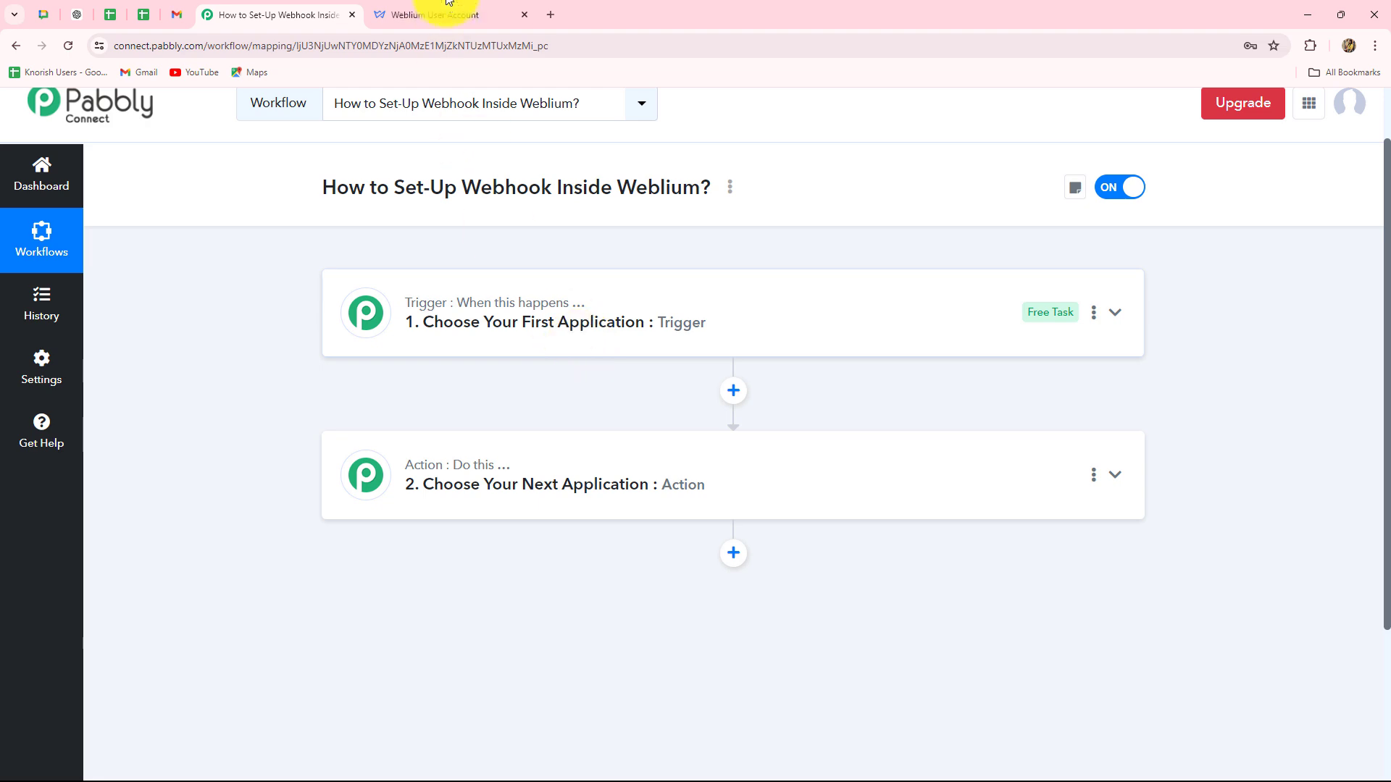
pyautogui.click(426, 15)
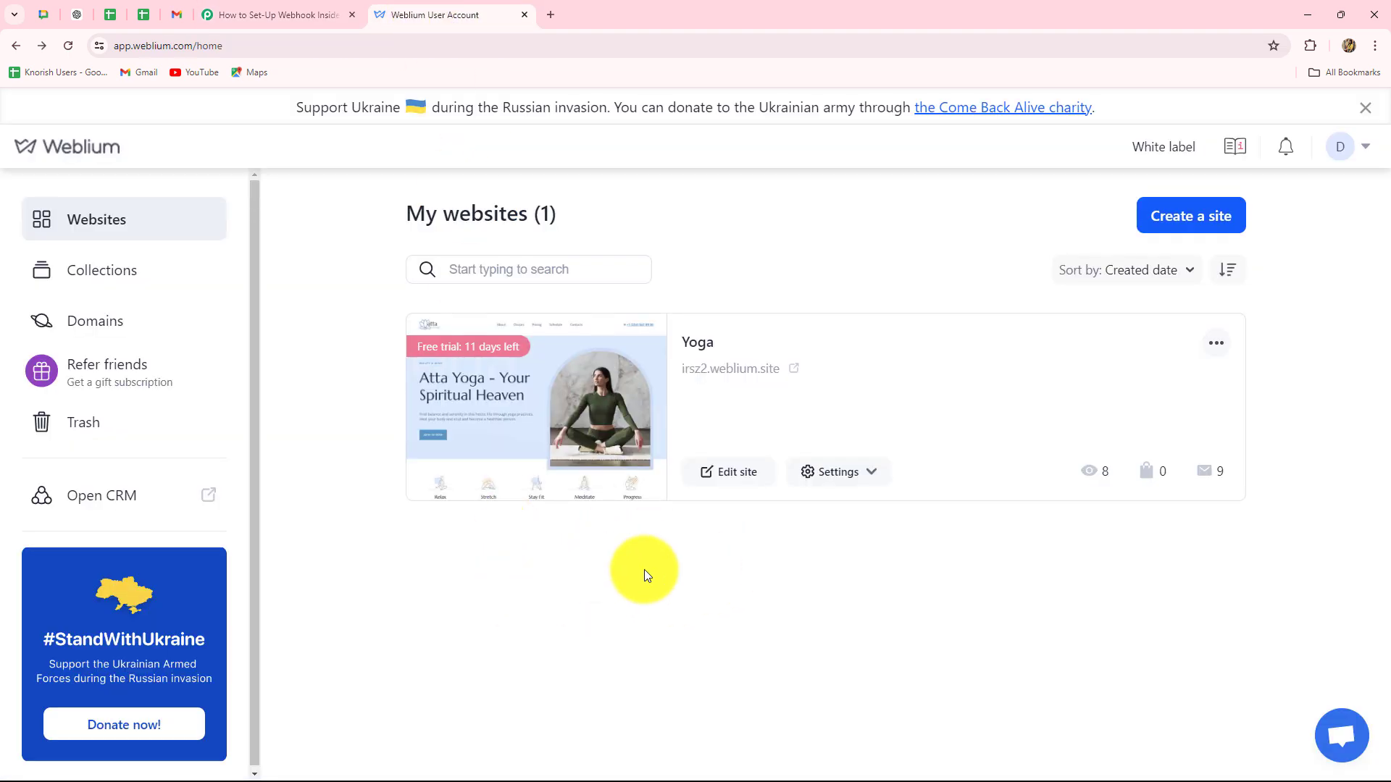
pyautogui.click(297, 16)
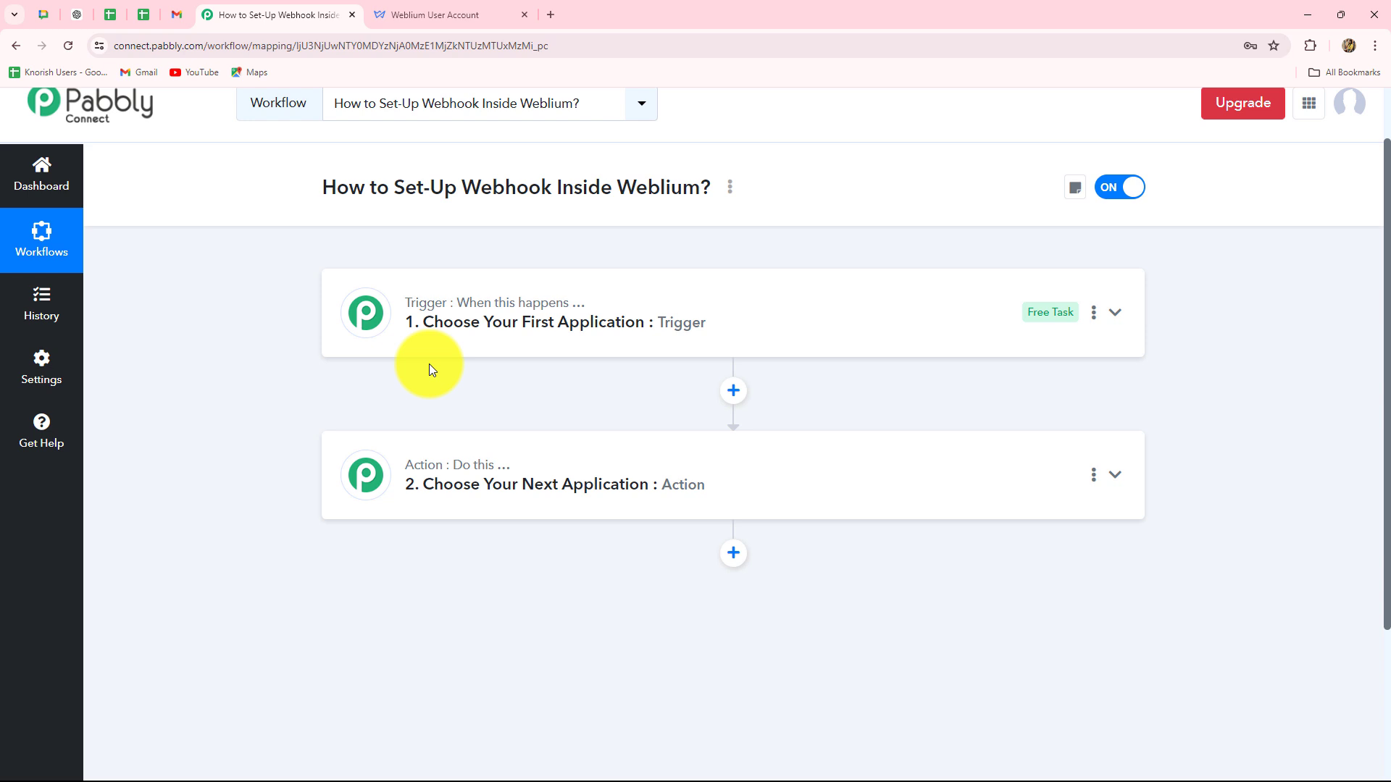
# Set the trigger app to Weblium with the New Form Submission event.
pyautogui.click(428, 321)
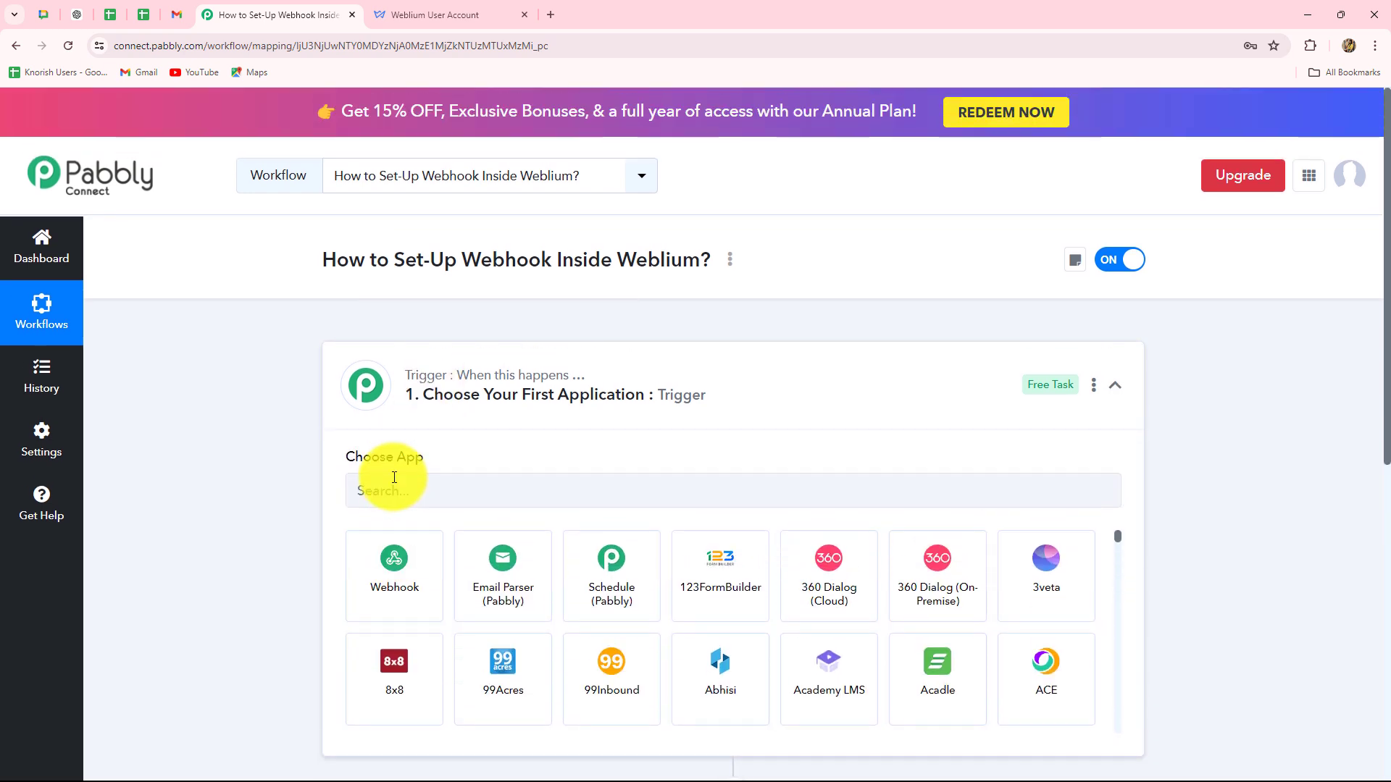
pyautogui.click(380, 491)
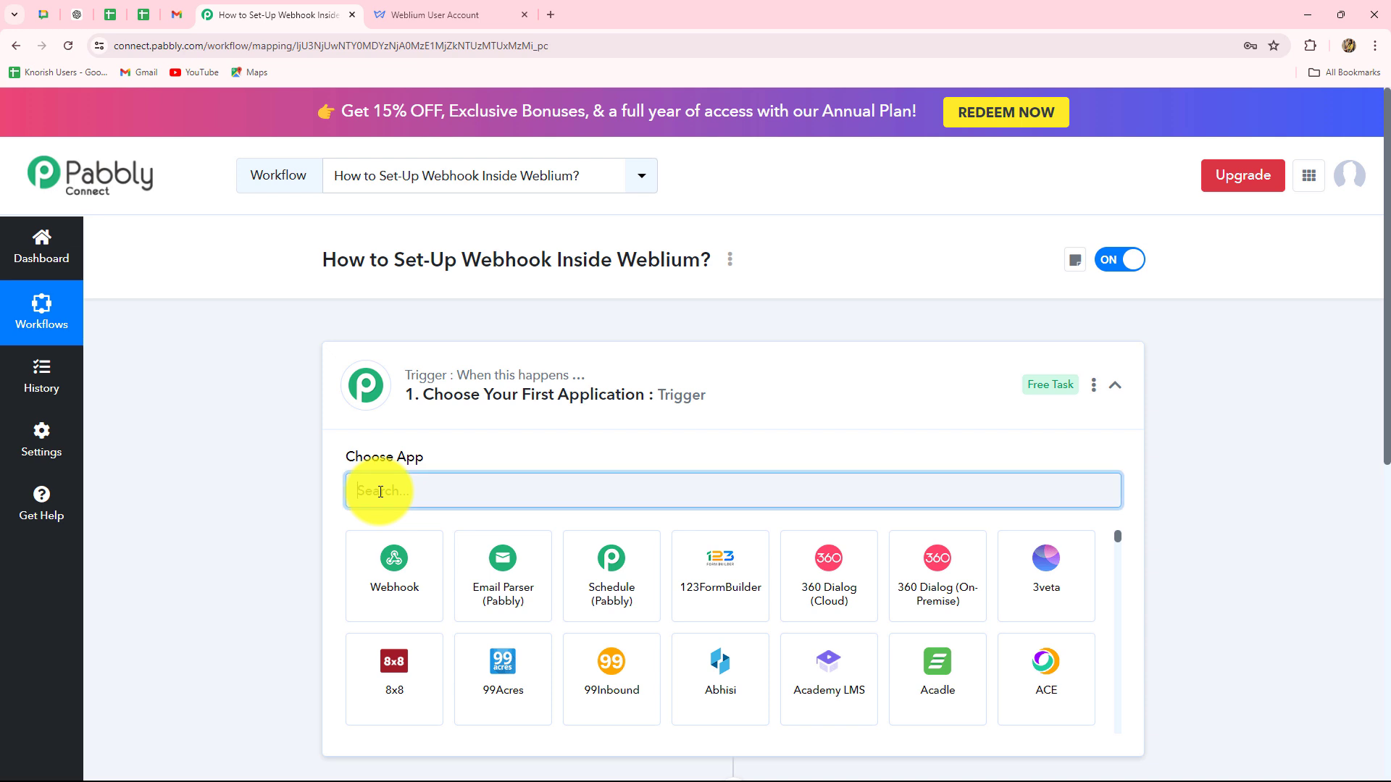
pyautogui.write('Web')
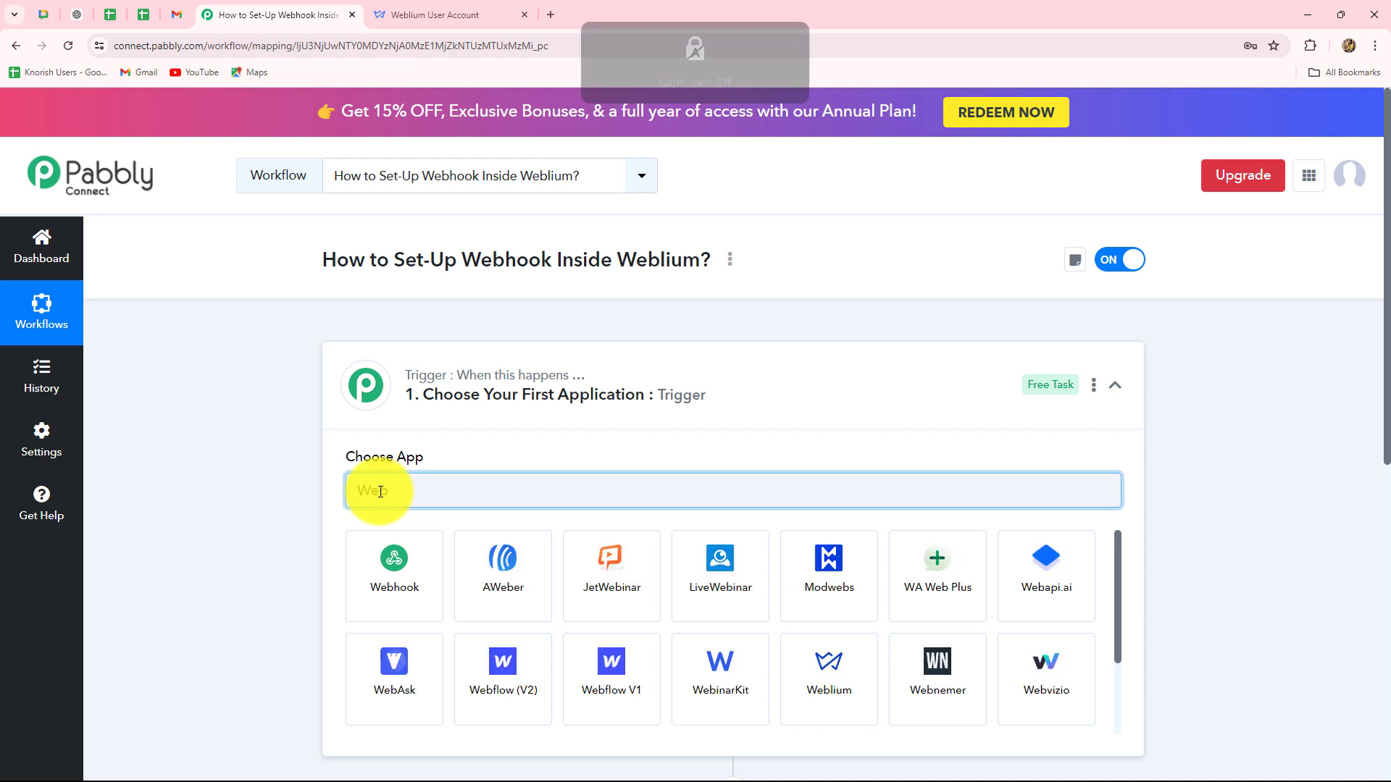
pyautogui.write('li')
pyautogui.click(359, 562)
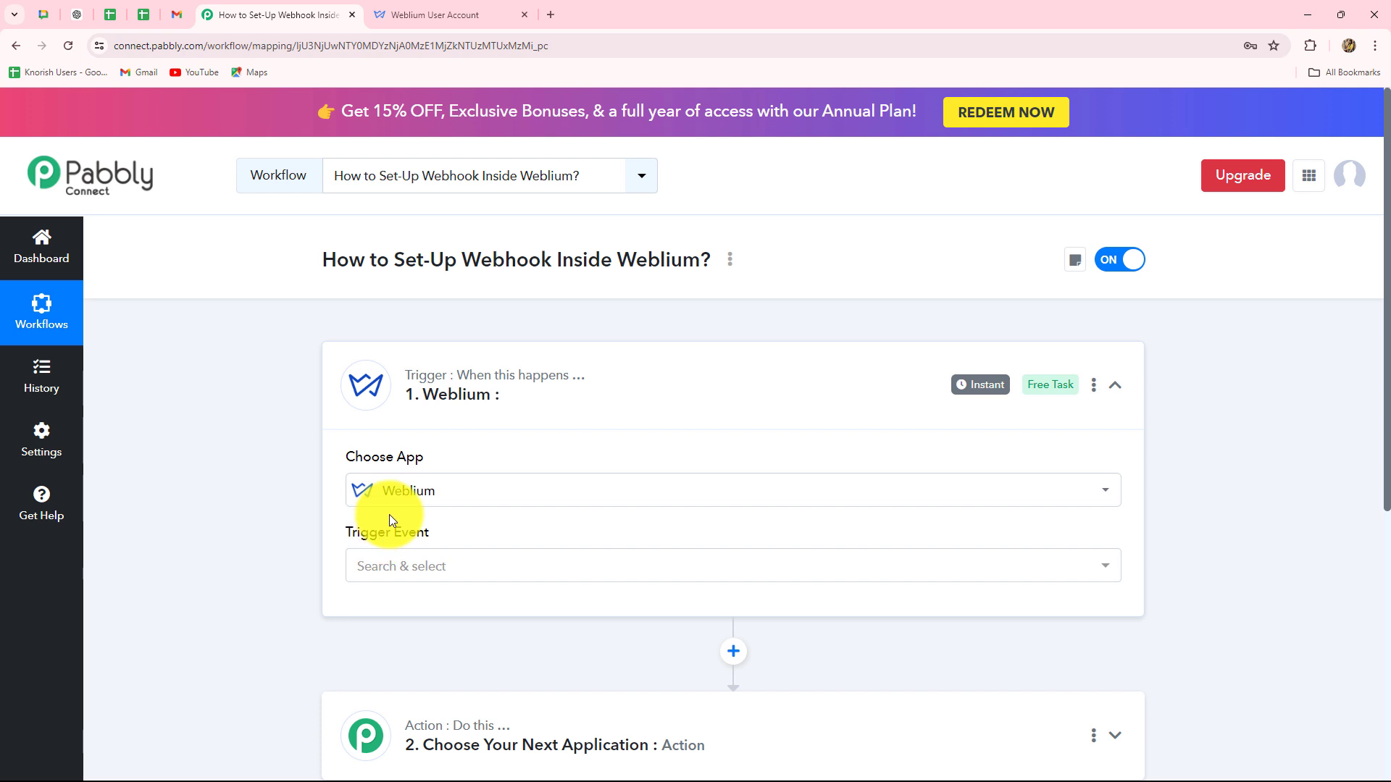
pyautogui.scroll(-3, 389, 514)
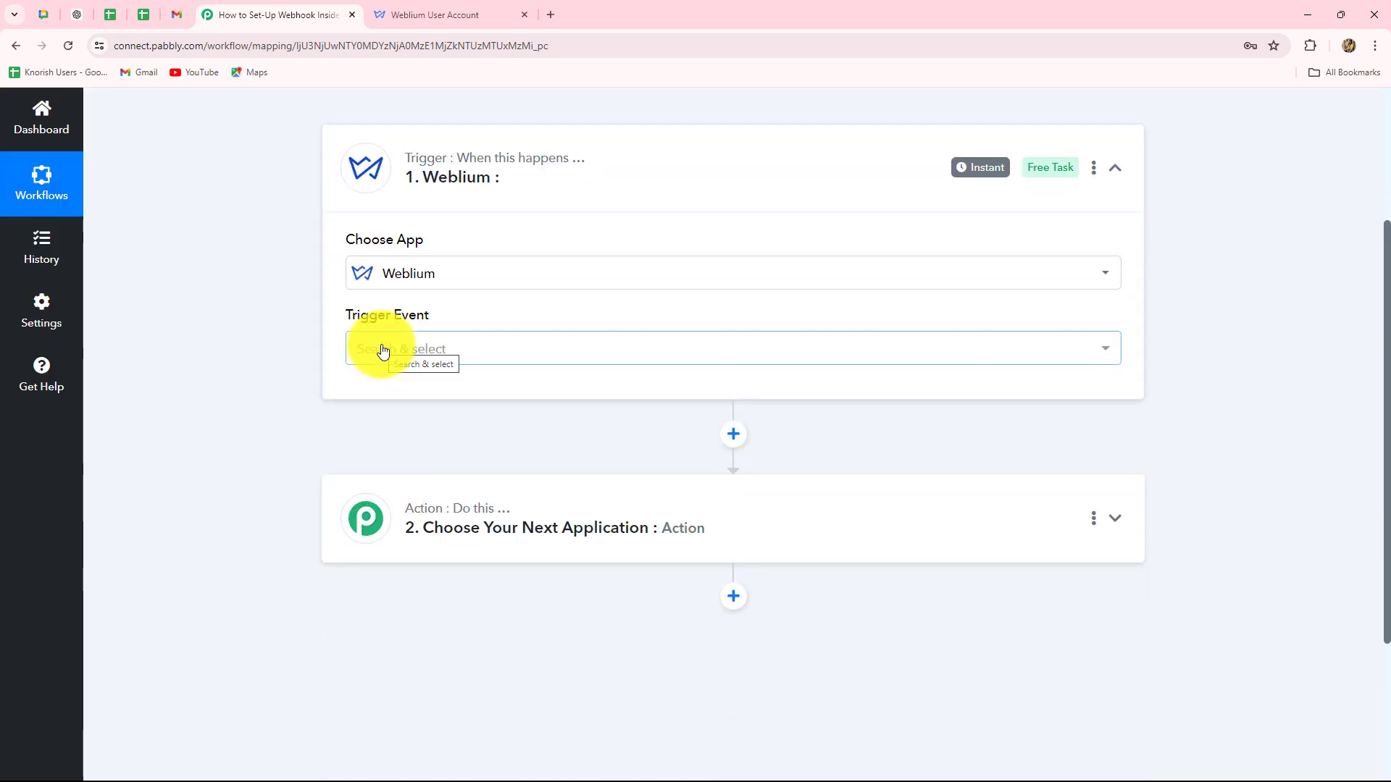
pyautogui.click(384, 351)
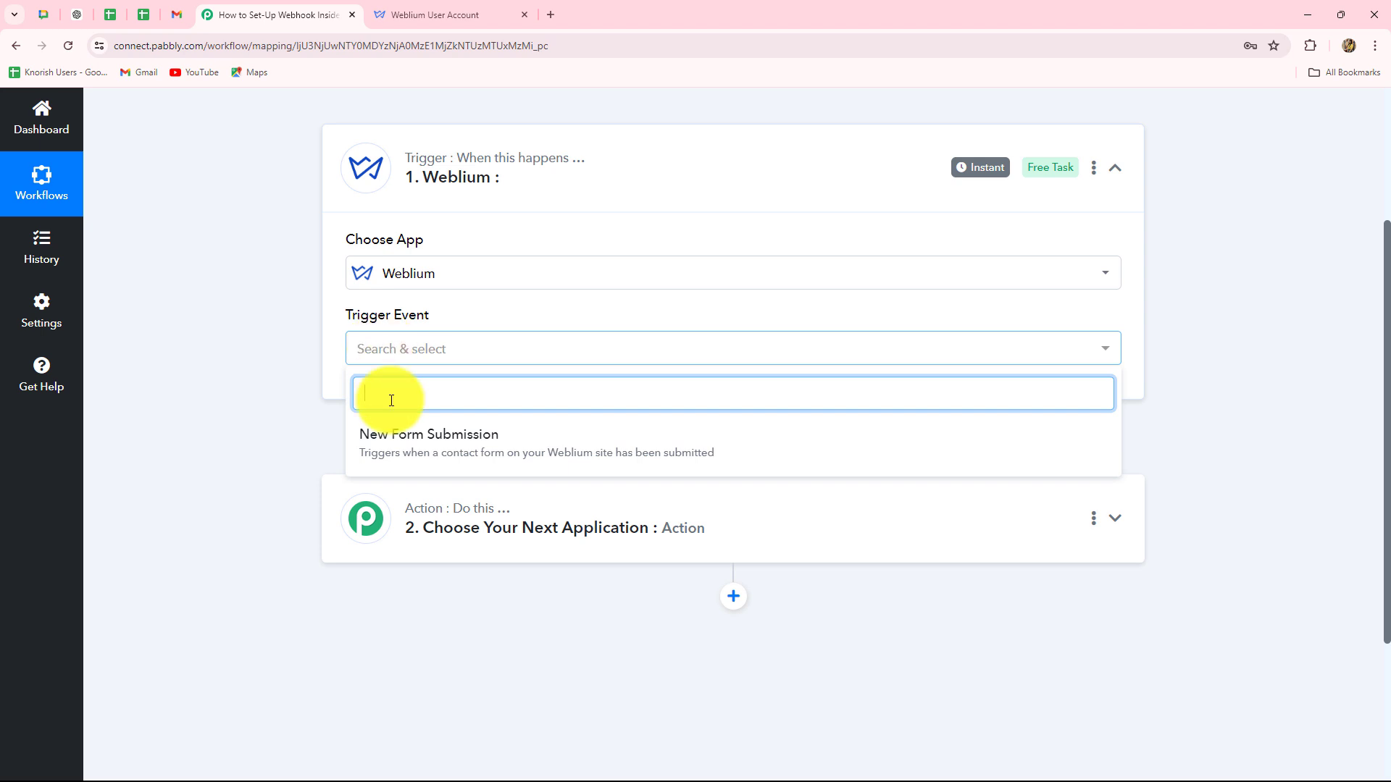
pyautogui.click(455, 457)
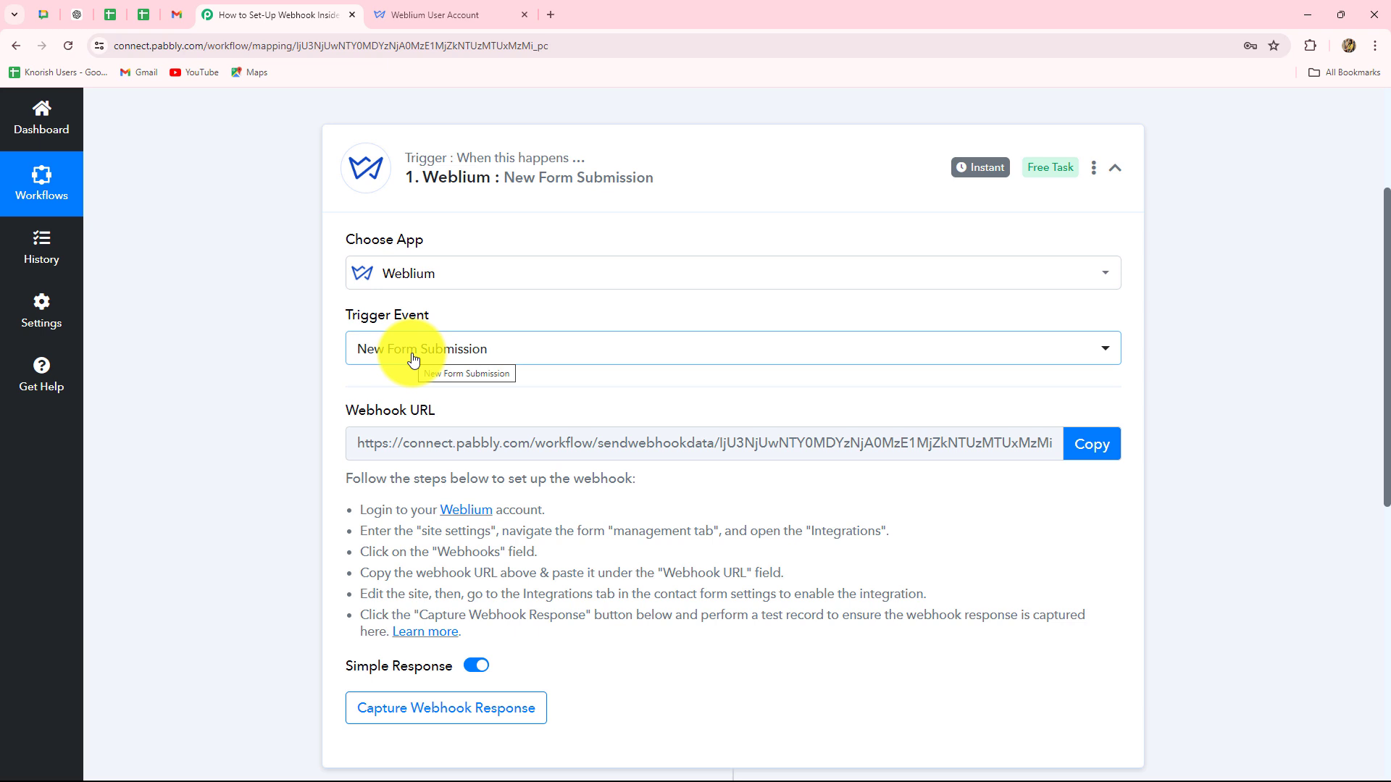
# Copy the trigger's webhook URL and start capturing the webhook response.
pyautogui.scroll(-2, 750, 502)
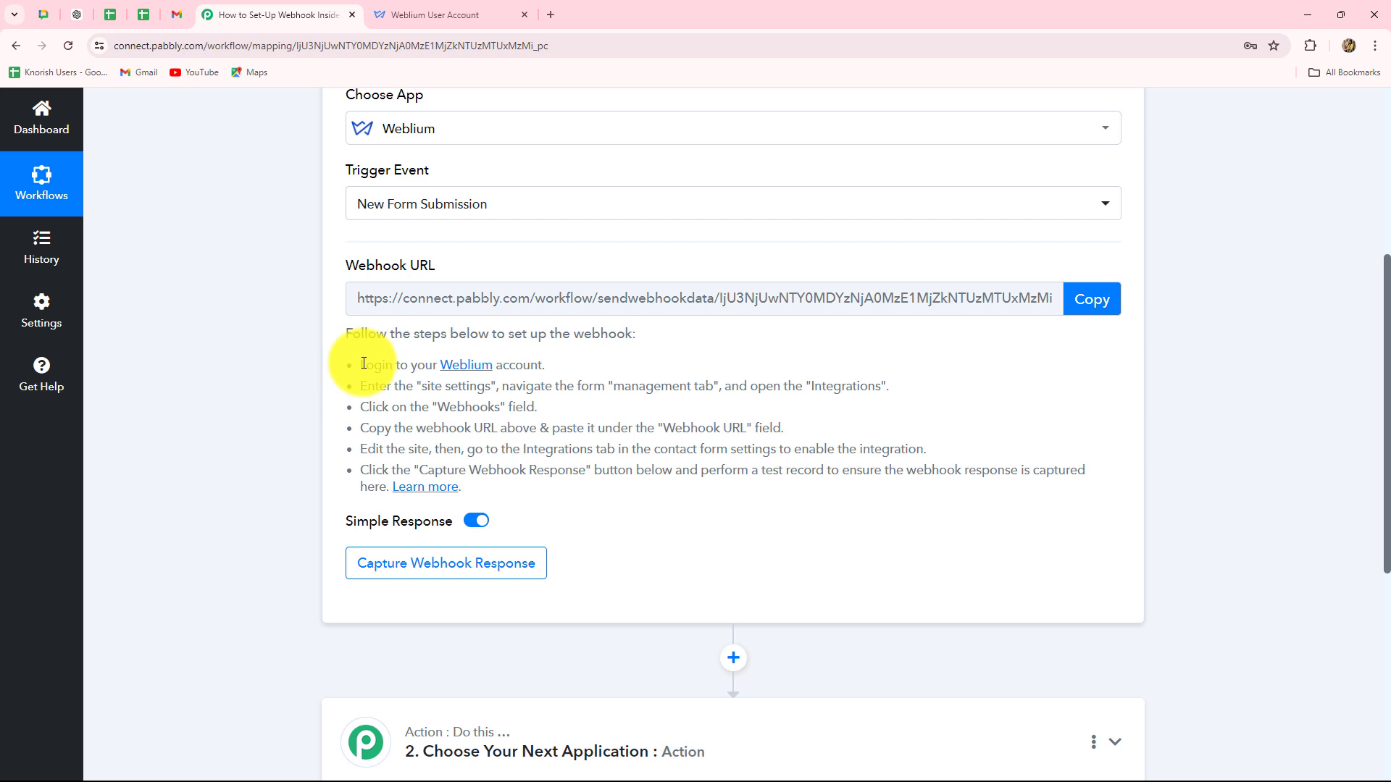
pyautogui.moveTo(364, 363); pyautogui.dragTo(512, 481)
pyautogui.click(512, 480)
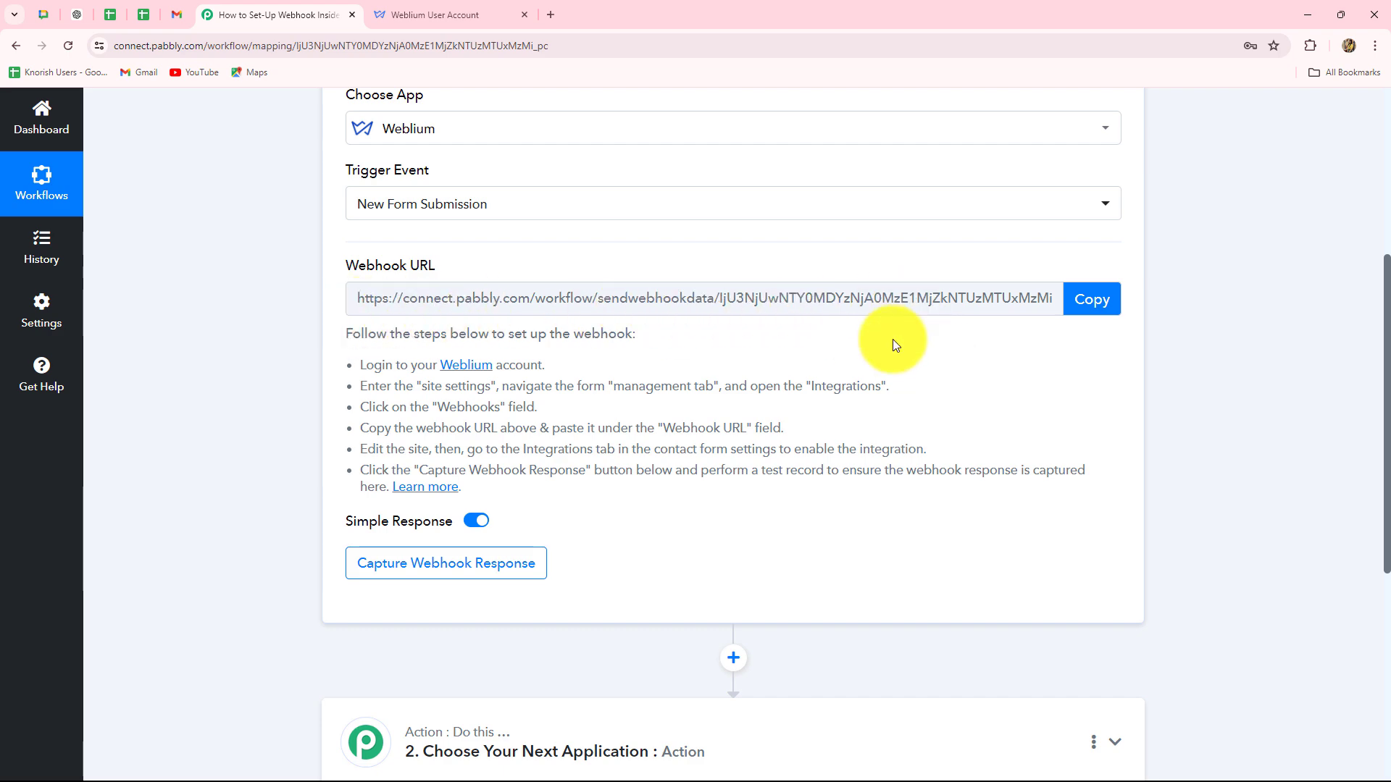
pyautogui.scroll(1, 856, 428)
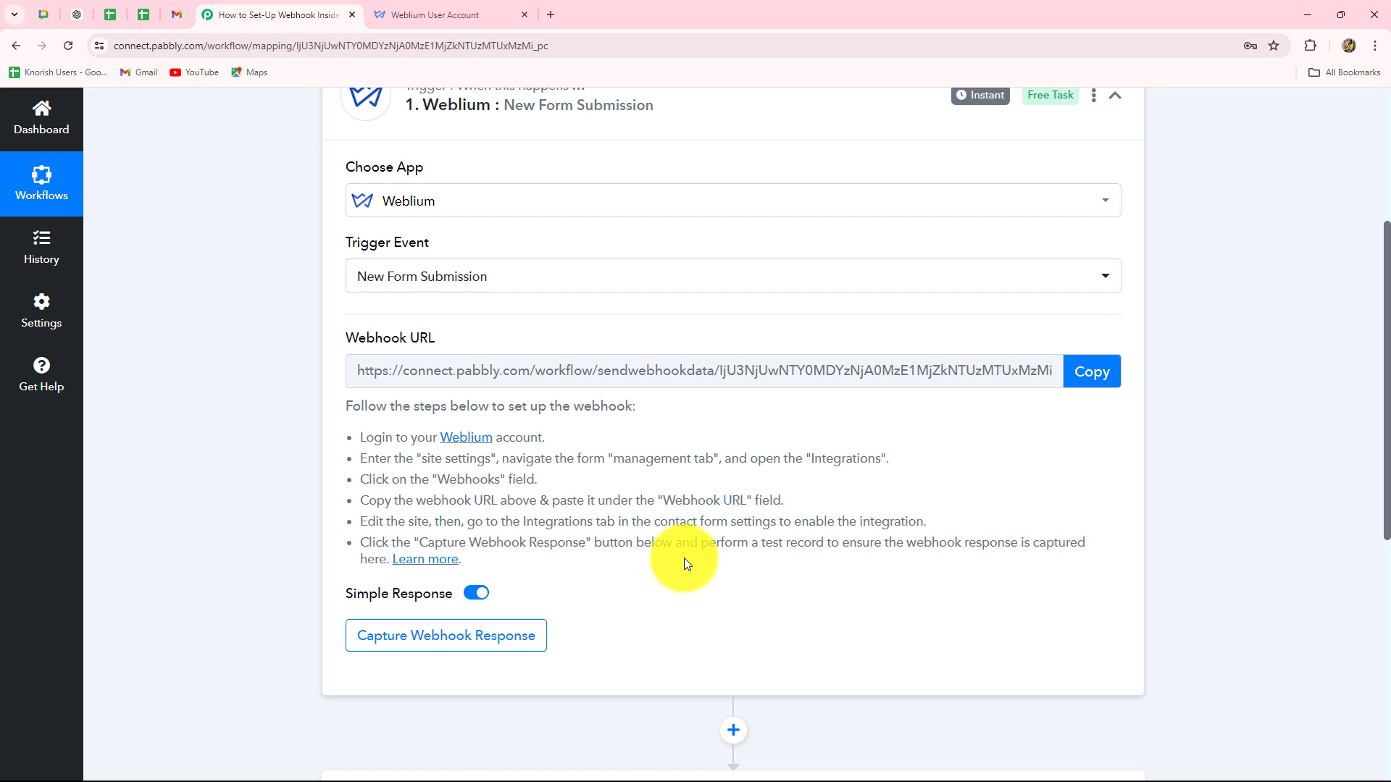
pyautogui.click(1090, 372)
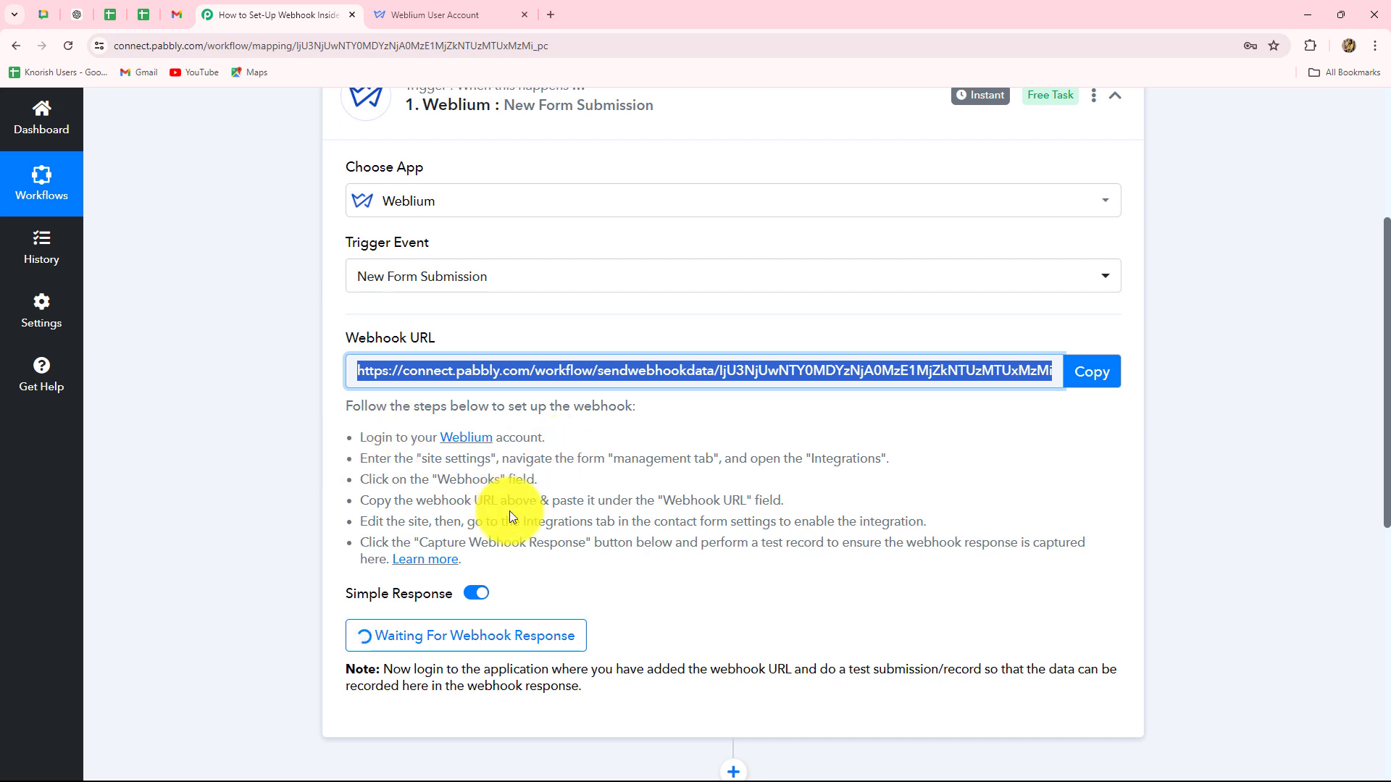
# Review the final webhook setup instructions, then go to the Weblium account tab.
pyautogui.click(362, 525)
pyautogui.moveTo(361, 520); pyautogui.dragTo(487, 558)
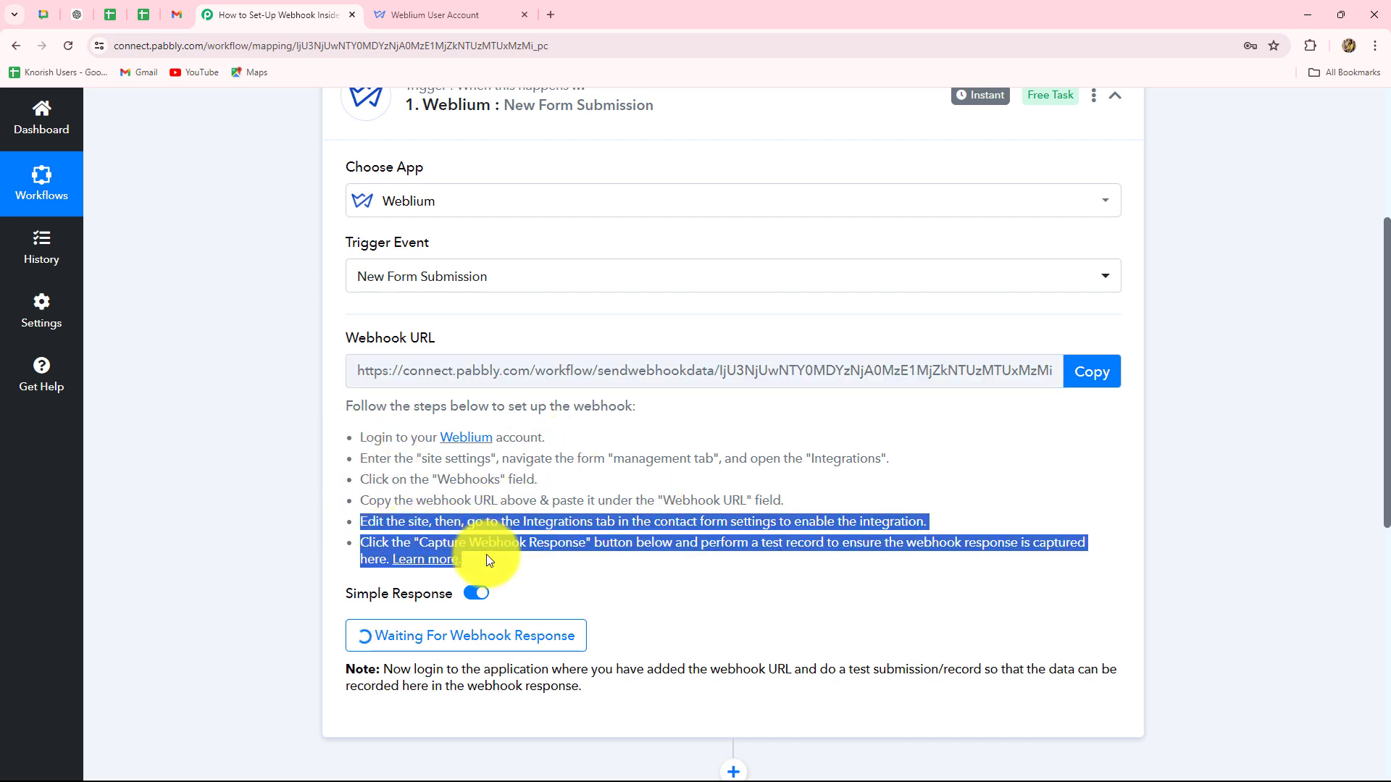
pyautogui.click(554, 584)
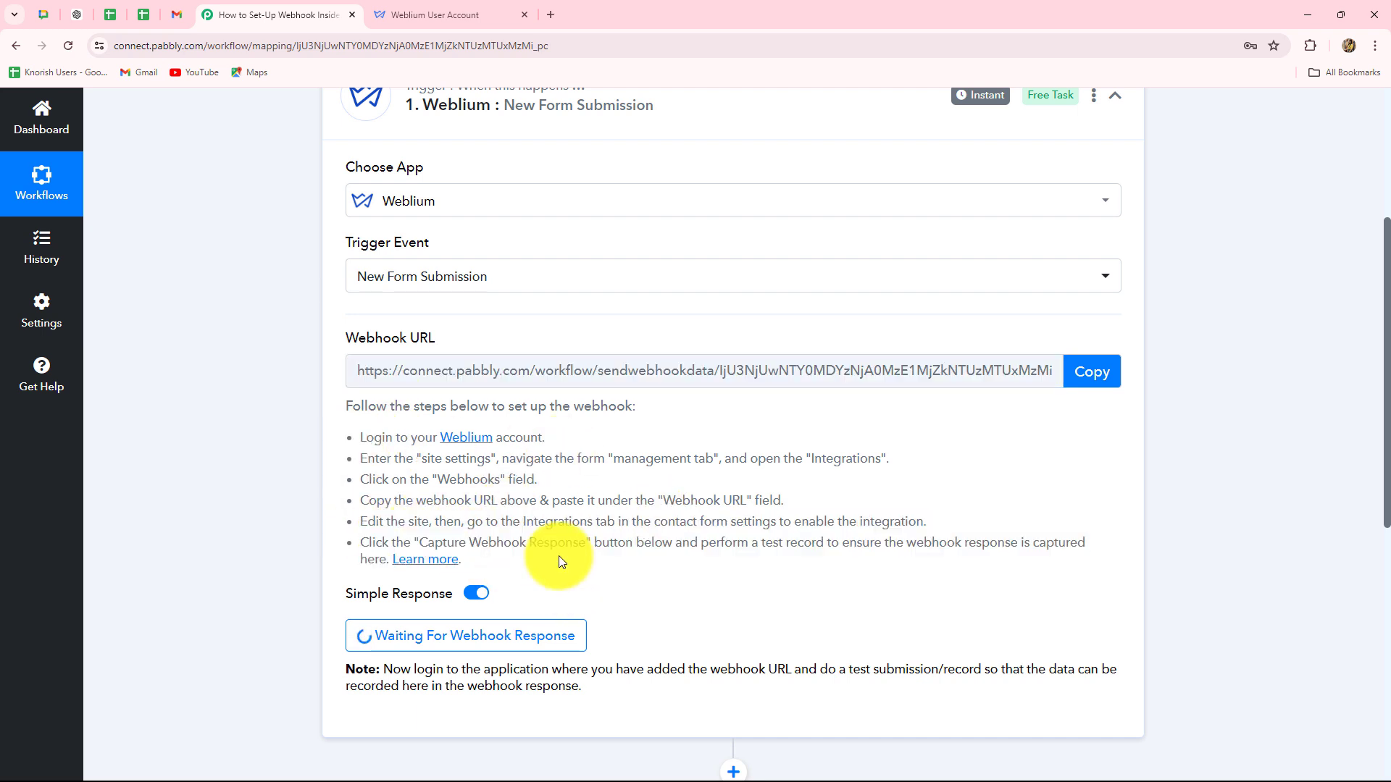
pyautogui.click(433, 6)
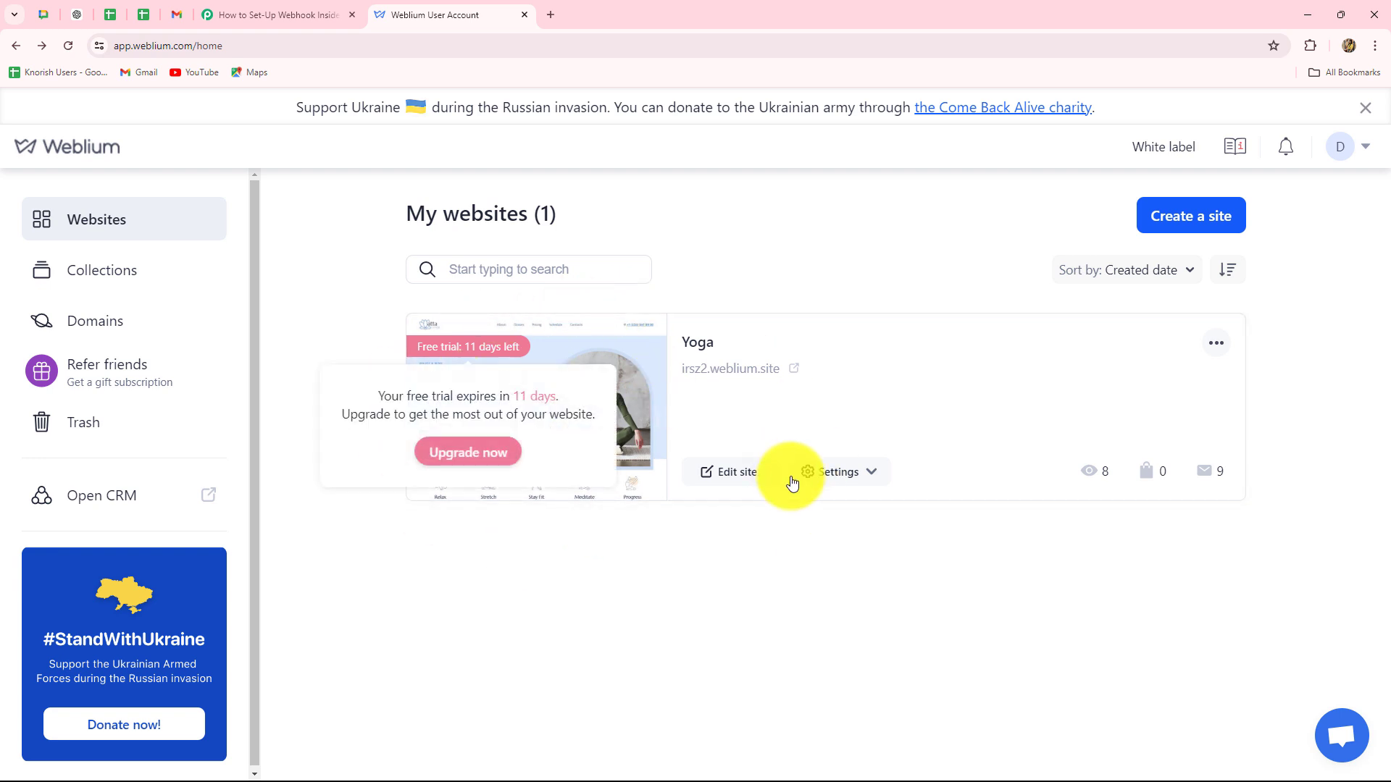
# Open the Yoga site's Form management Integrations list, scrolled down to Webhooks.
pyautogui.click(852, 477)
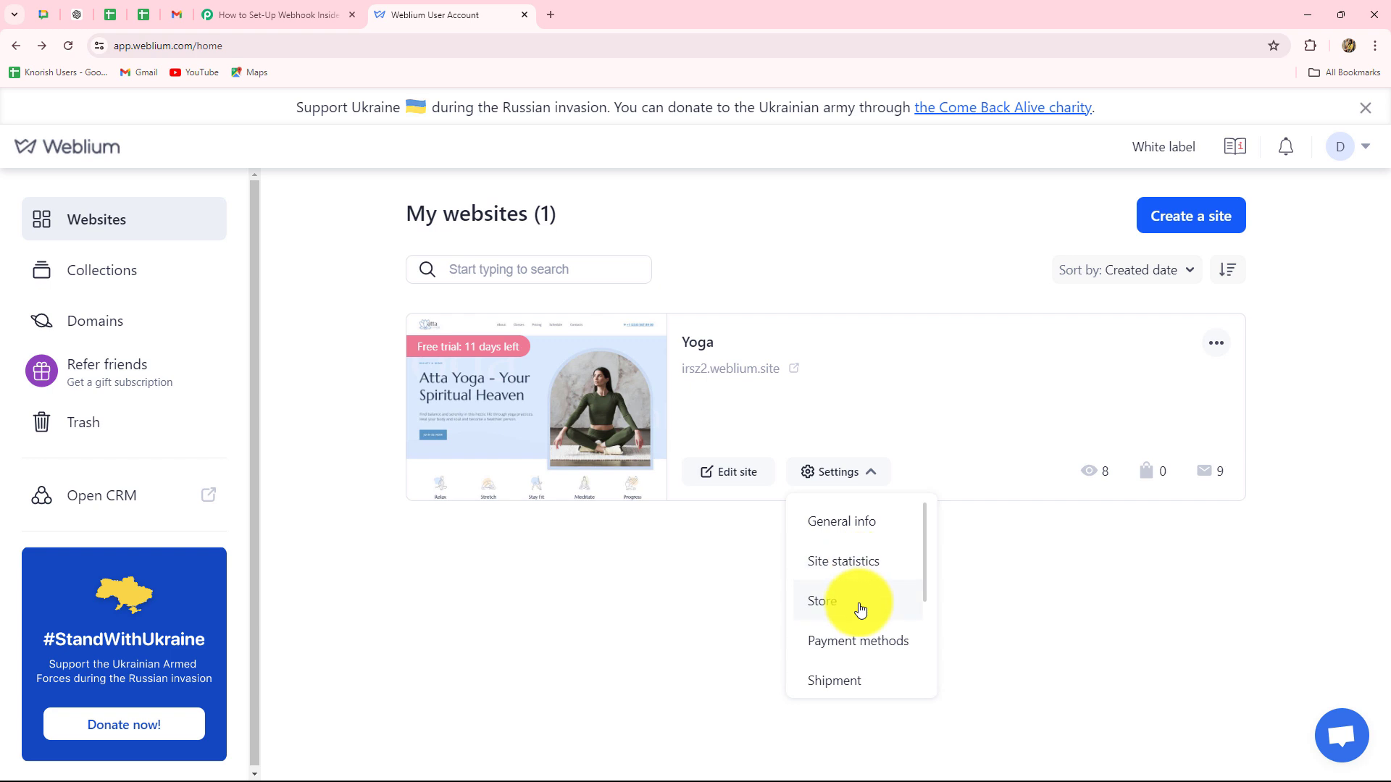
pyautogui.scroll(-3, 860, 611)
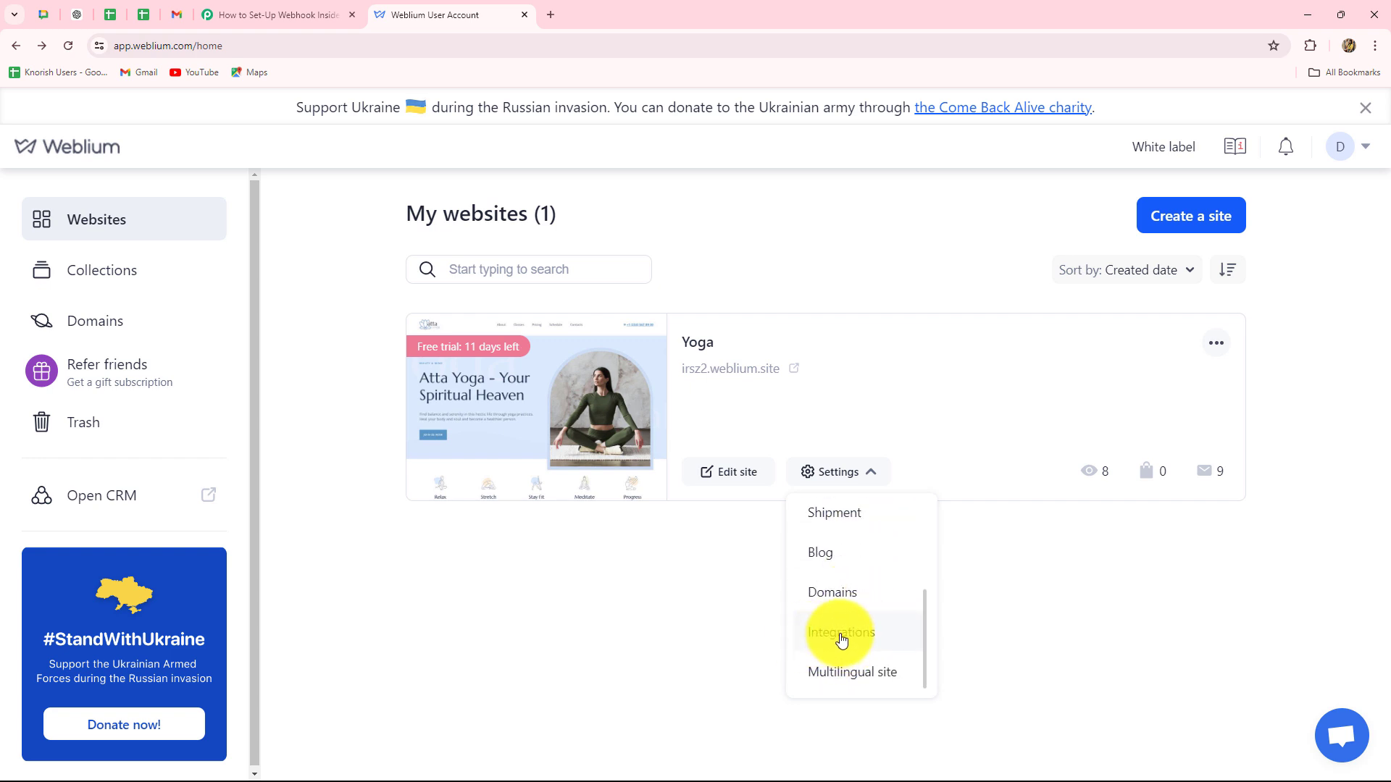
pyautogui.click(839, 633)
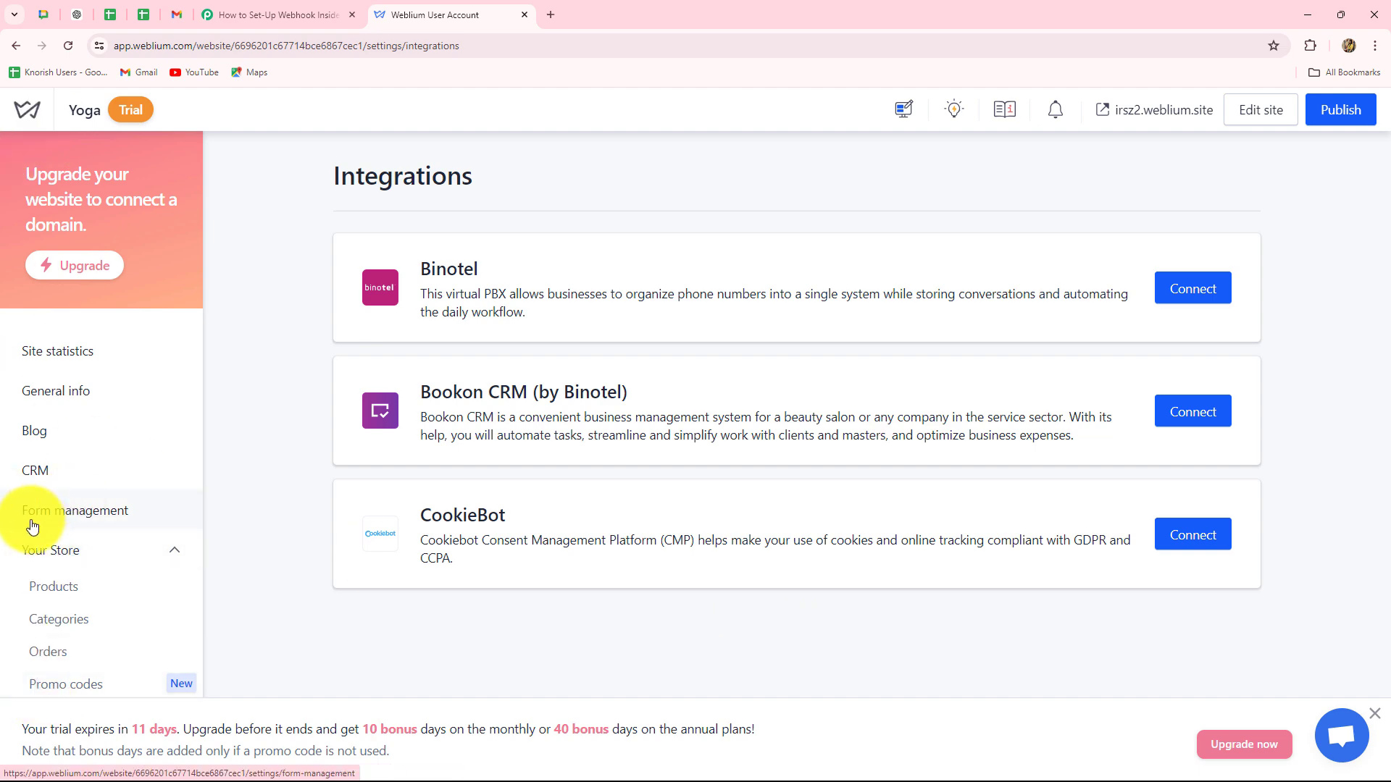
pyautogui.click(78, 516)
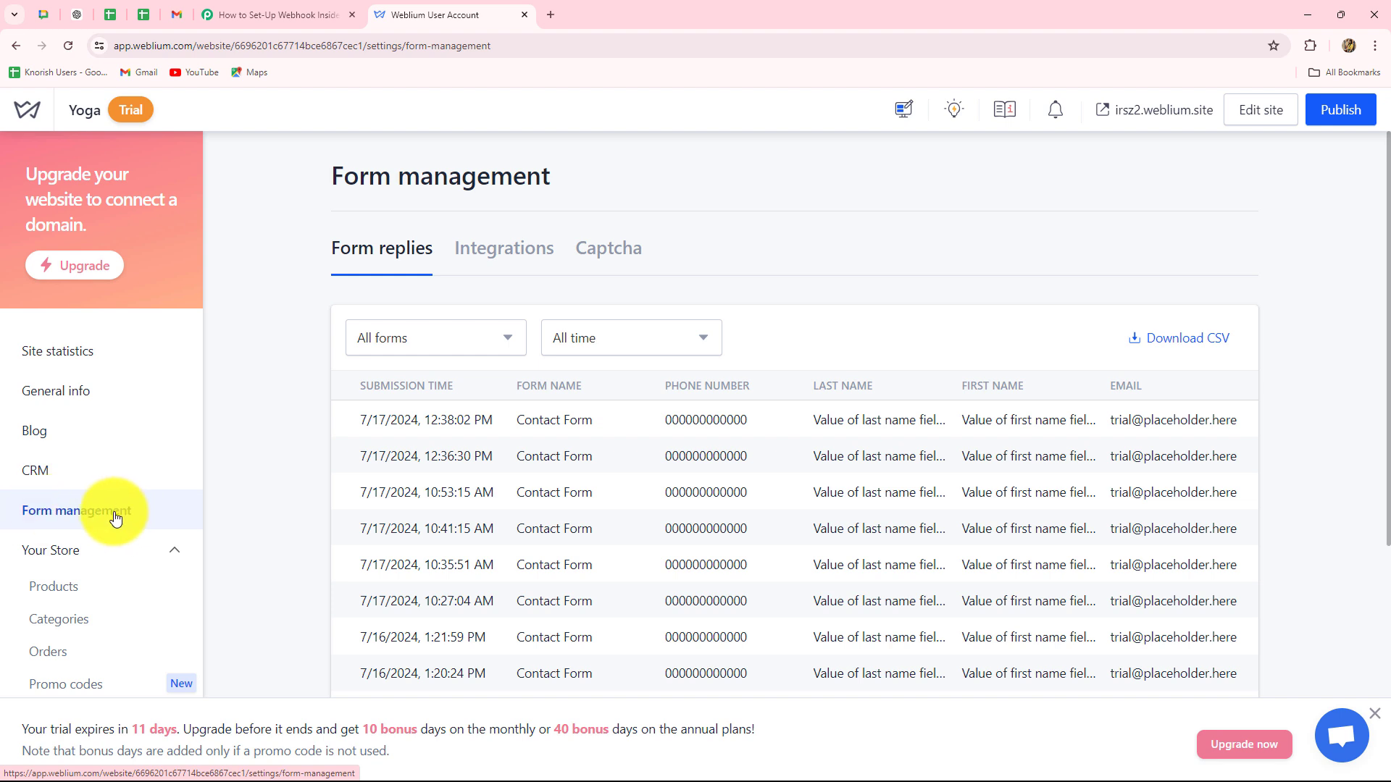
pyautogui.click(483, 250)
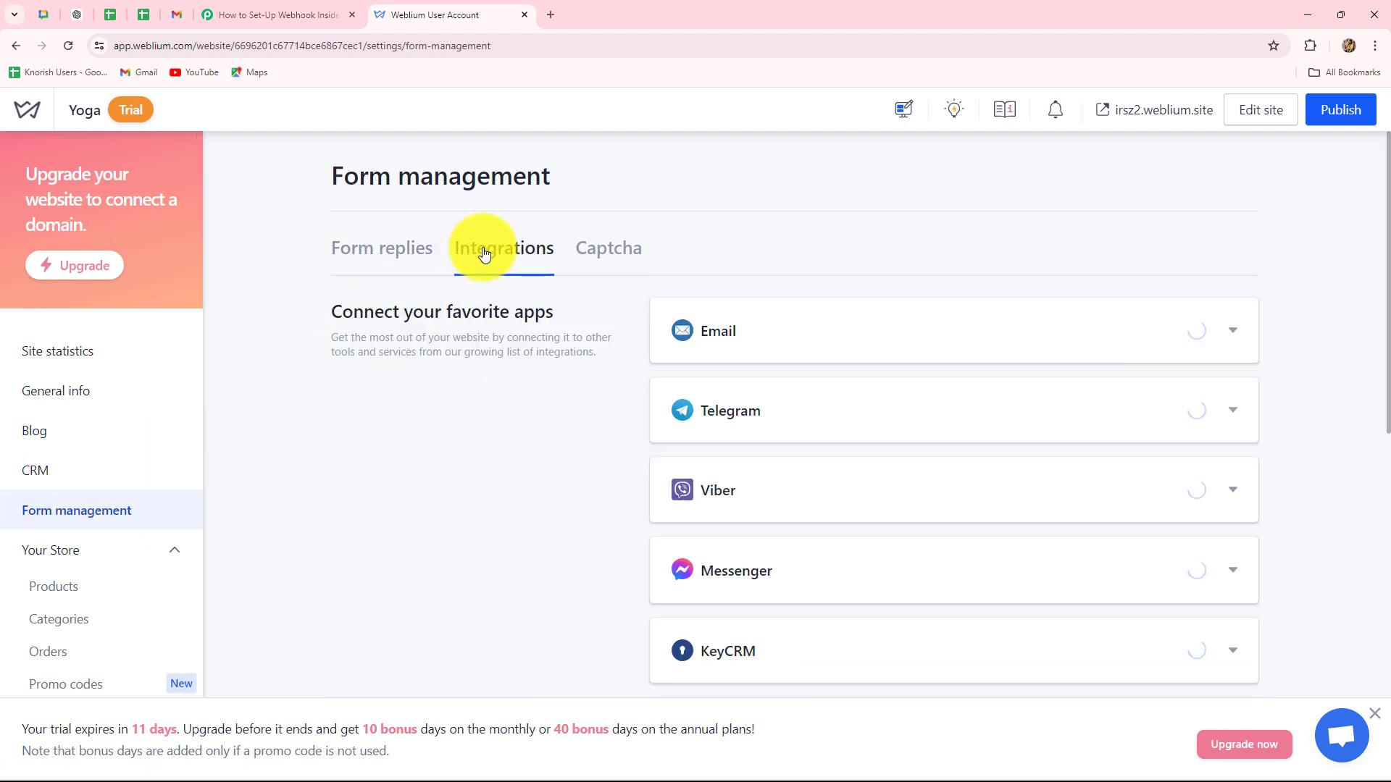
pyautogui.scroll(-6, 959, 471)
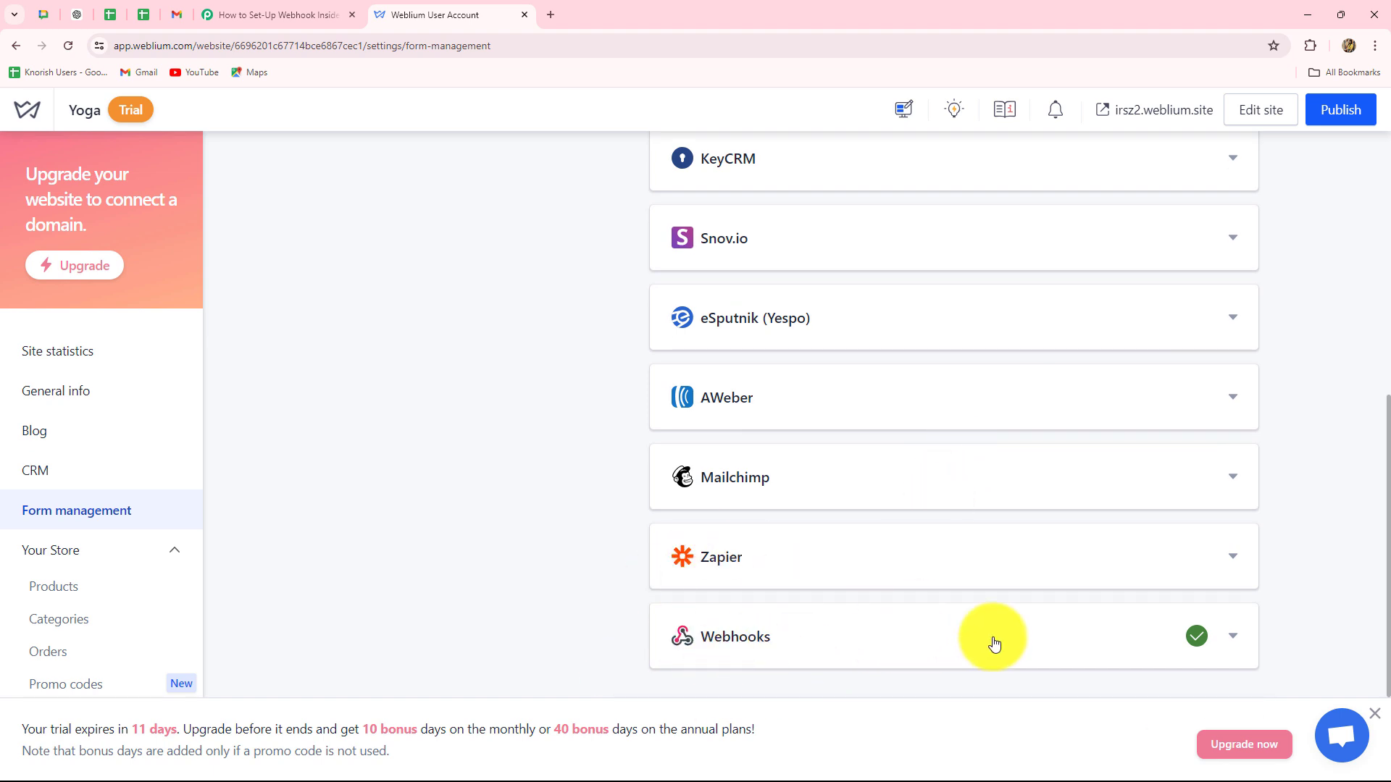
# Replace the old Webhooks URL with the pasted Pabbly webhook URL and publish the Yoga site.
pyautogui.click(1028, 649)
pyautogui.scroll(-2, 955, 610)
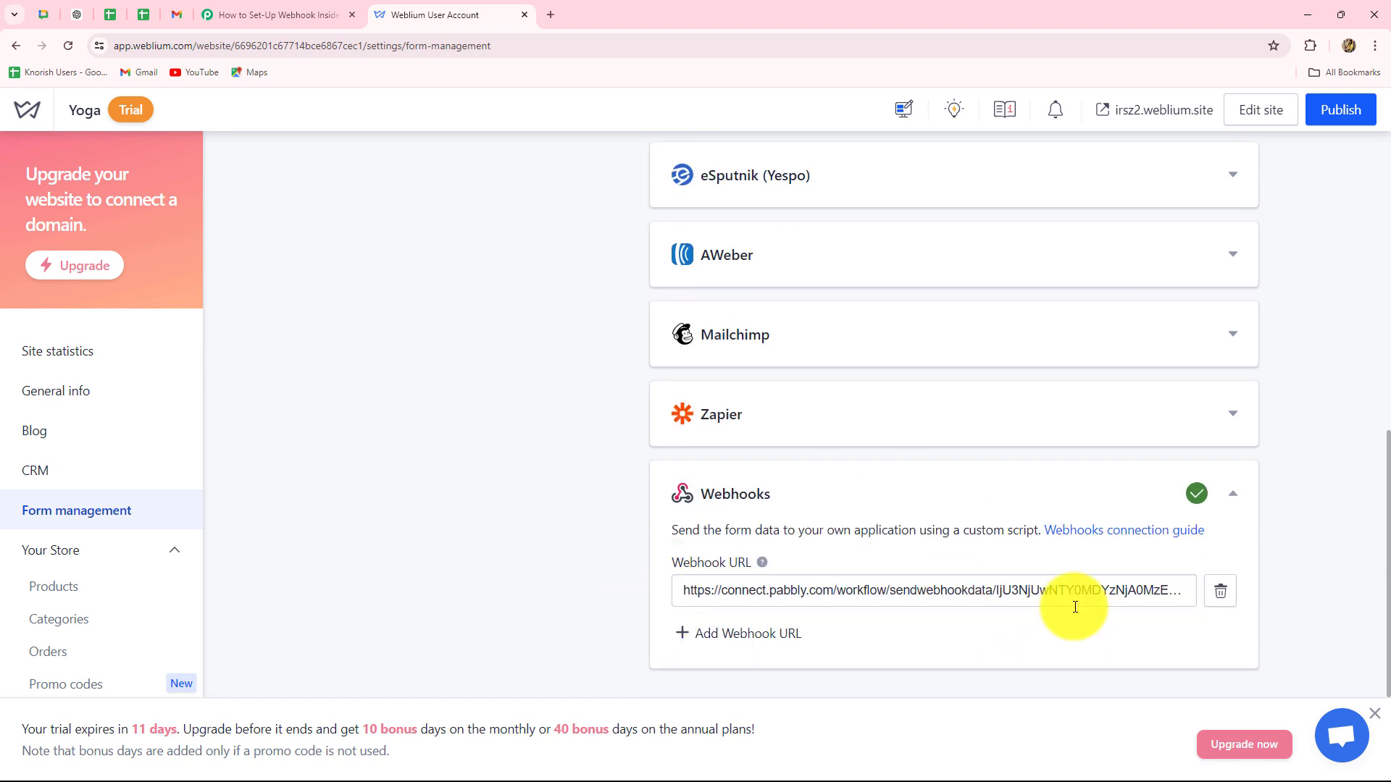
pyautogui.click(1216, 596)
pyautogui.click(791, 487)
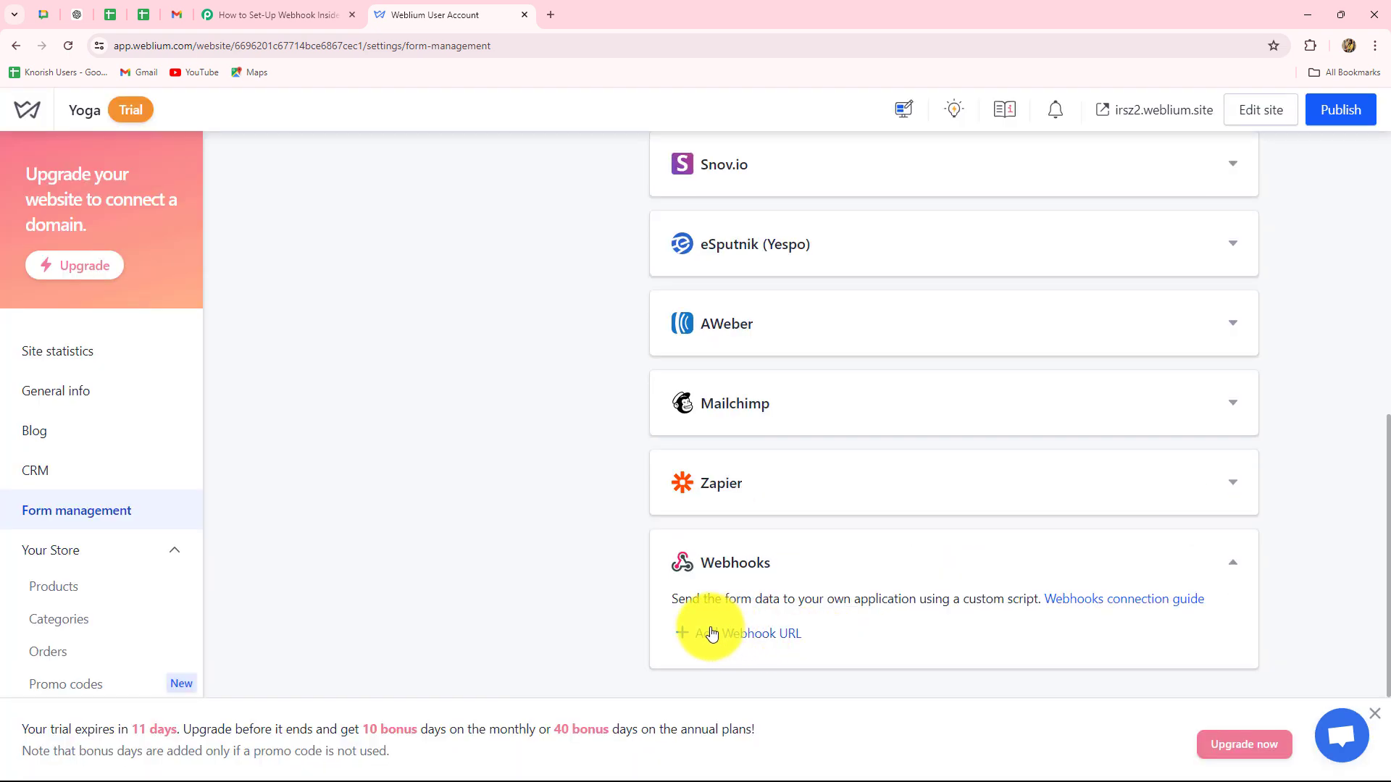
pyautogui.click(712, 635)
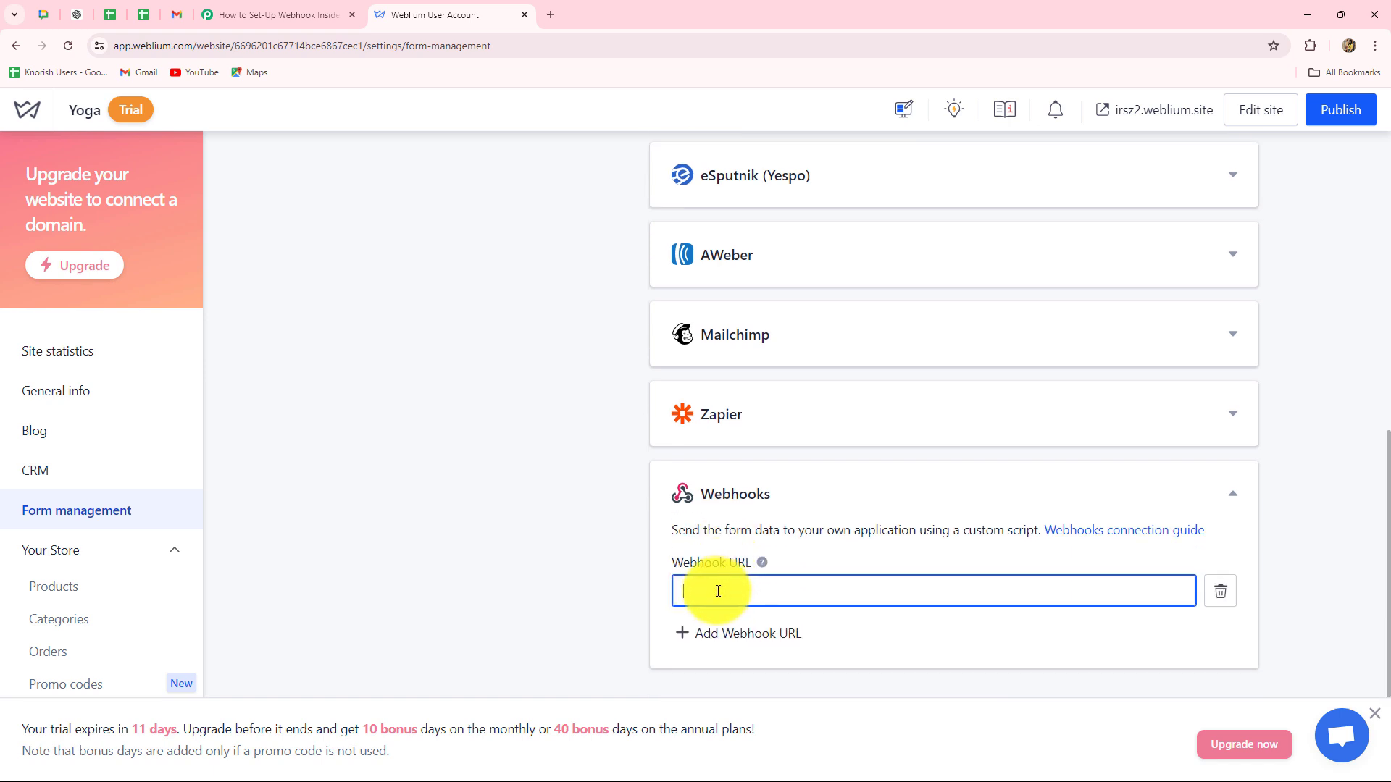
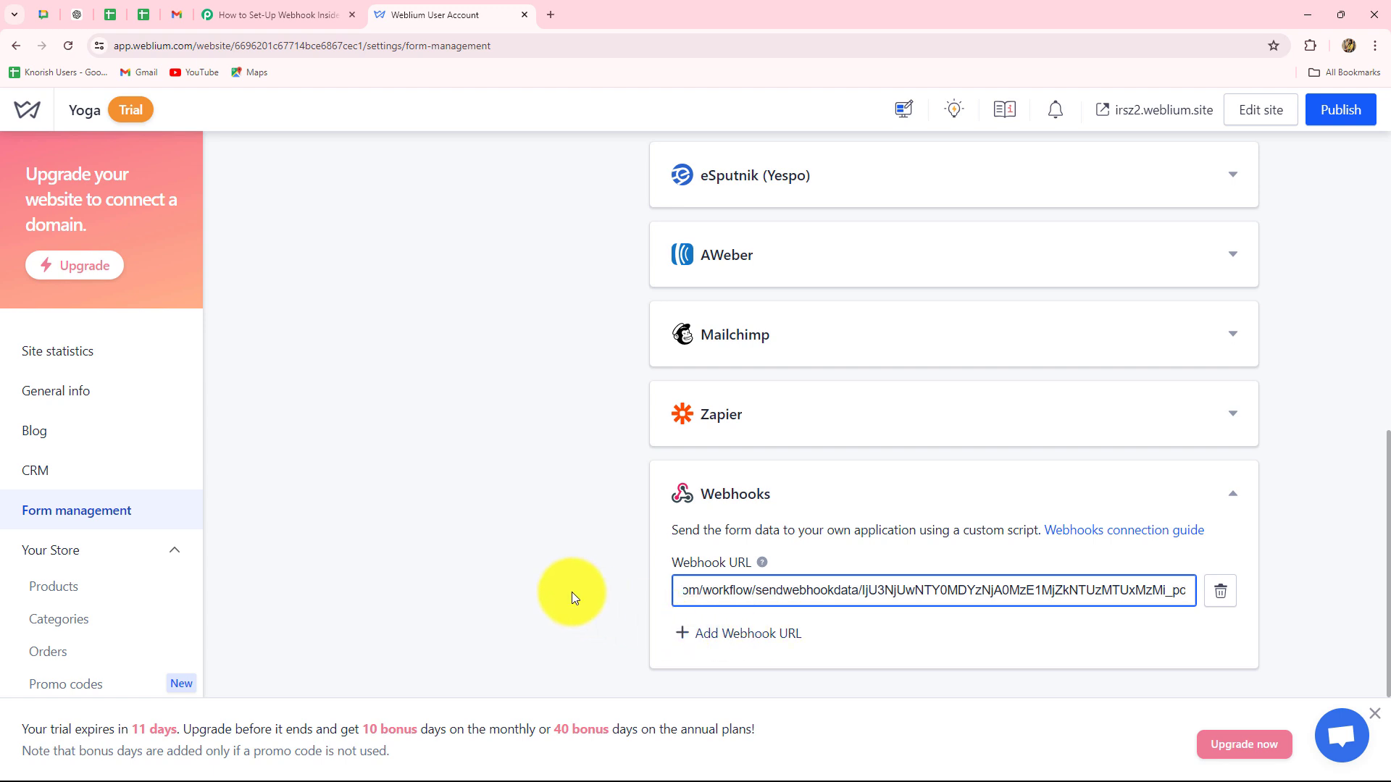
pyautogui.click(571, 593)
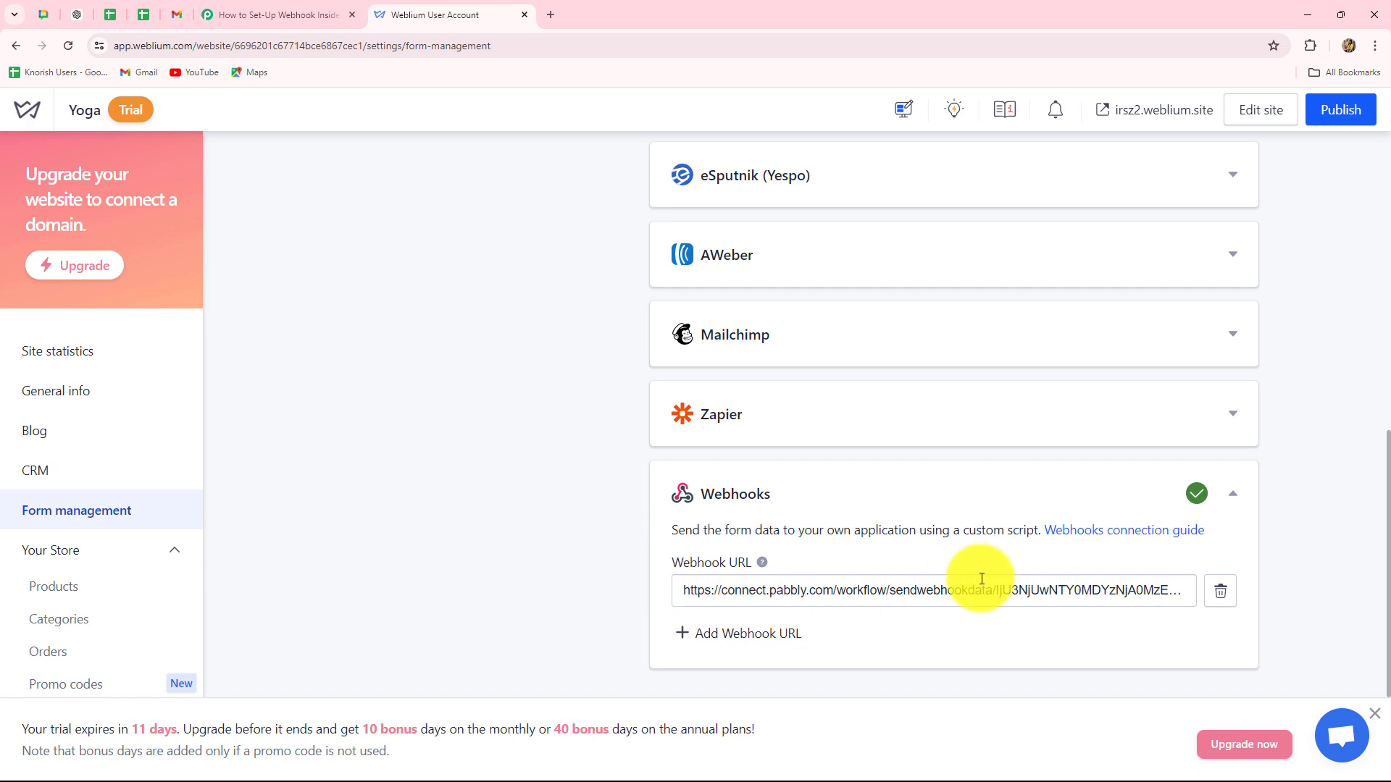
pyautogui.click(1337, 114)
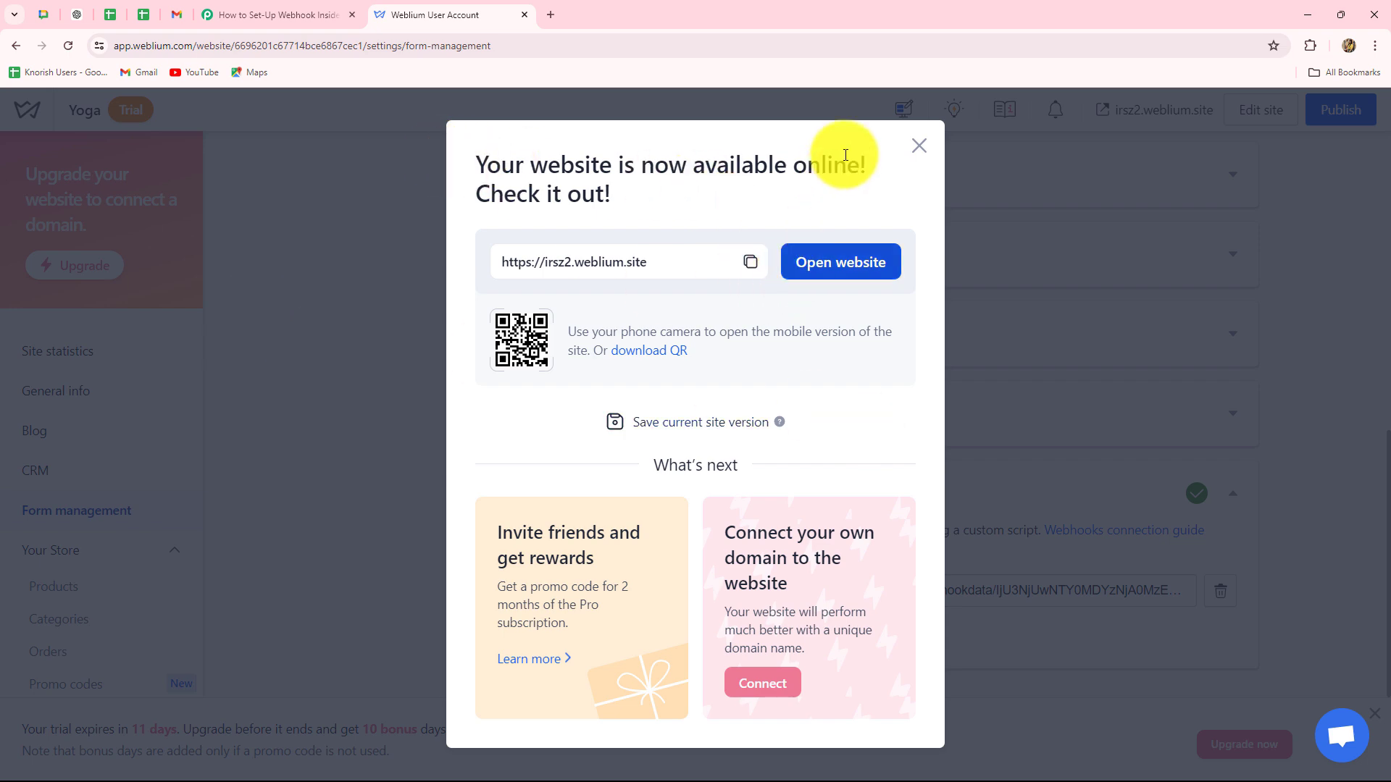
# Dismiss the publish confirmation and return to the Pabbly trigger's webhook instructions.
pyautogui.click(920, 154)
pyautogui.click(290, 14)
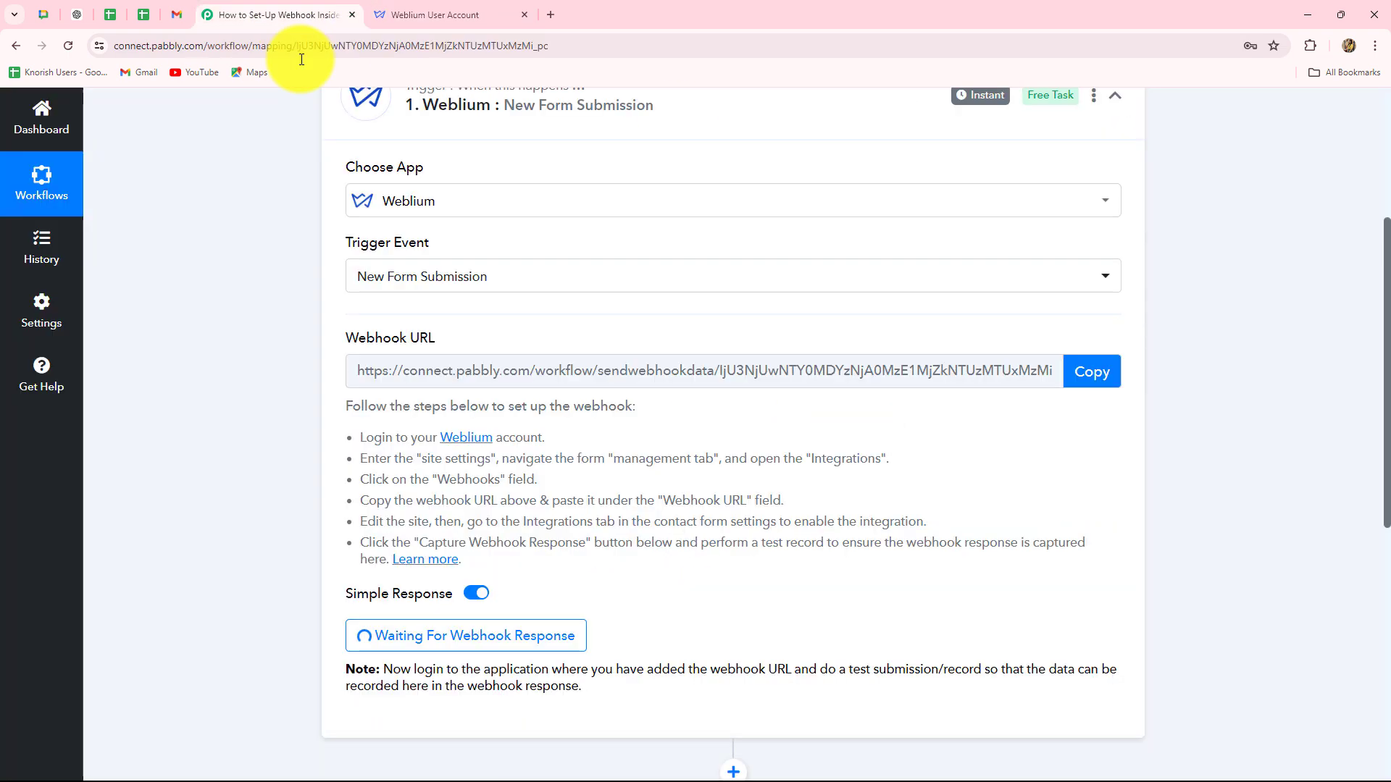
pyautogui.scroll(-3, 387, 447)
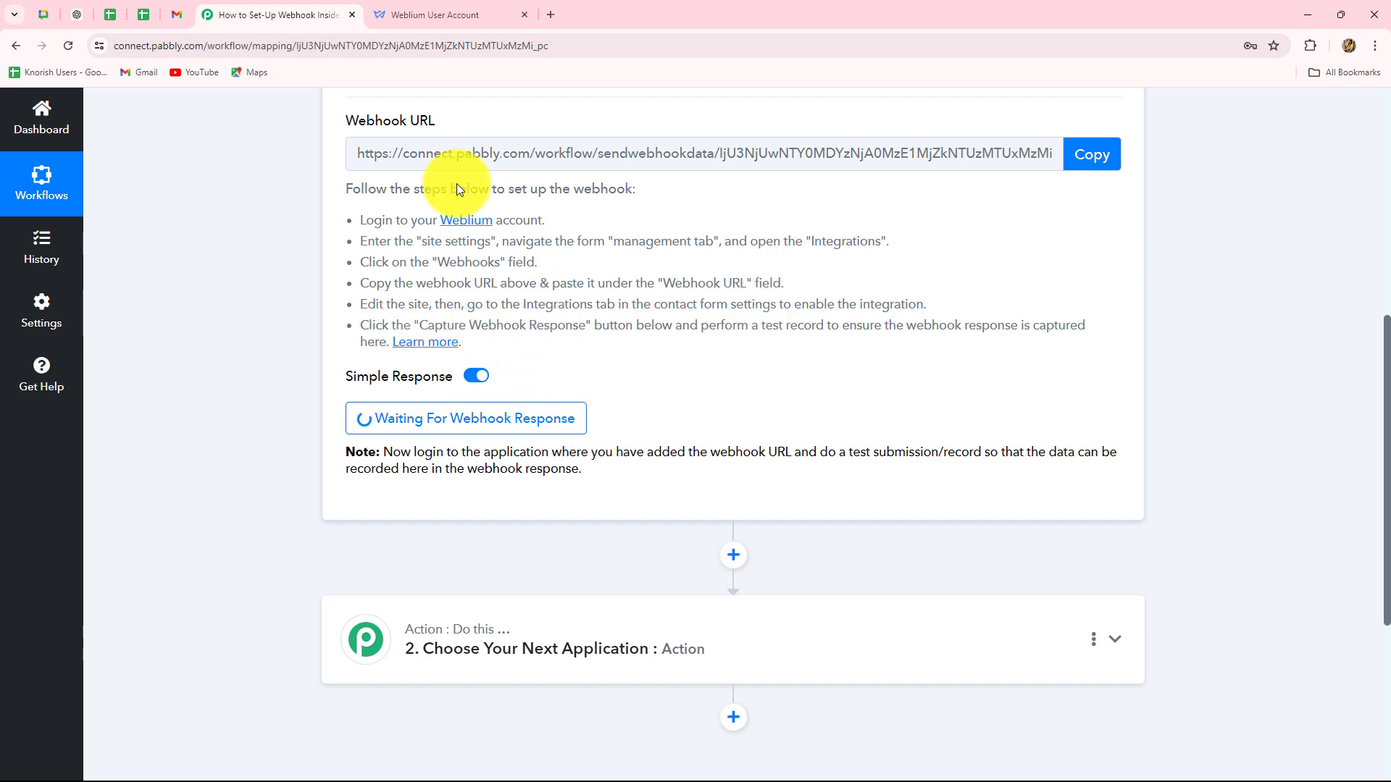
# Open the Yoga site in the Weblium Editor and scroll to its contact form.
pyautogui.click(424, 10)
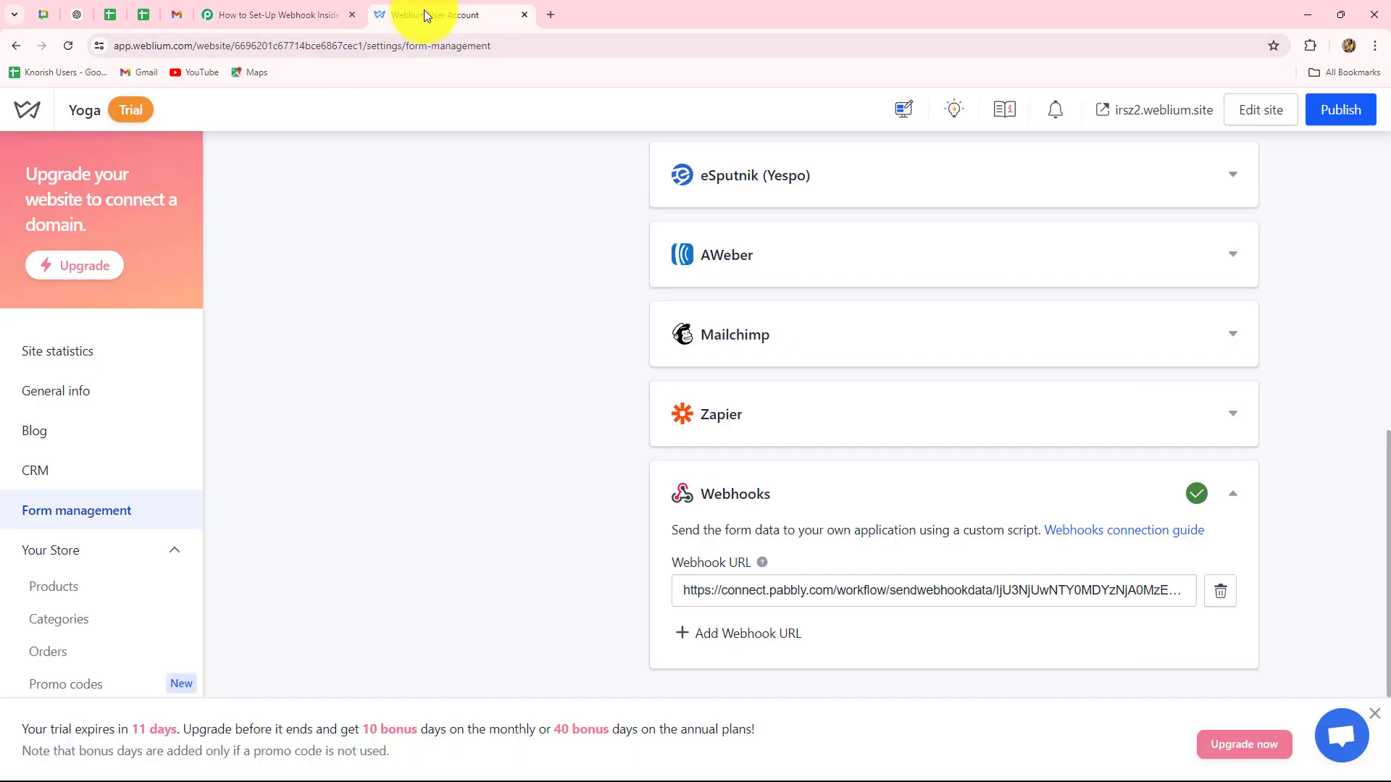
pyautogui.click(1268, 121)
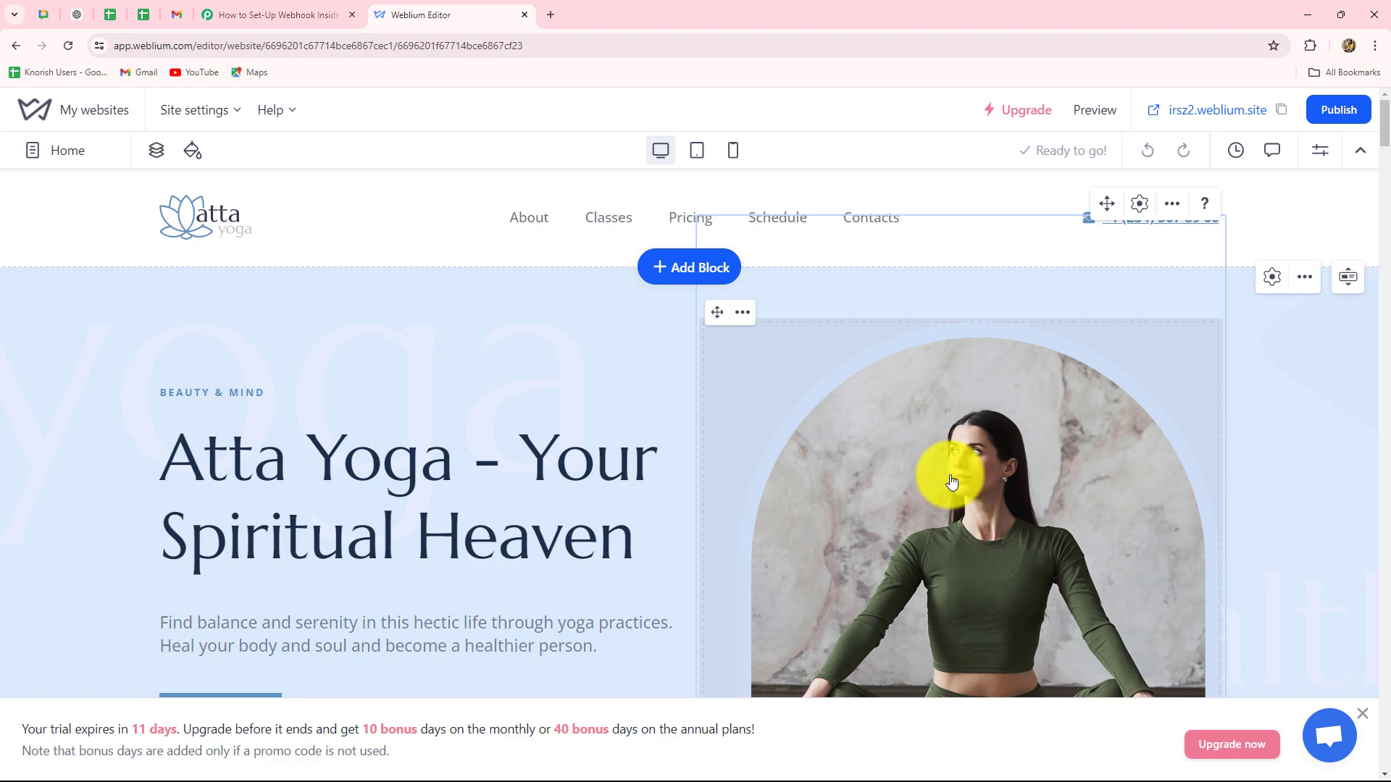
pyautogui.scroll(-20, 951, 482)
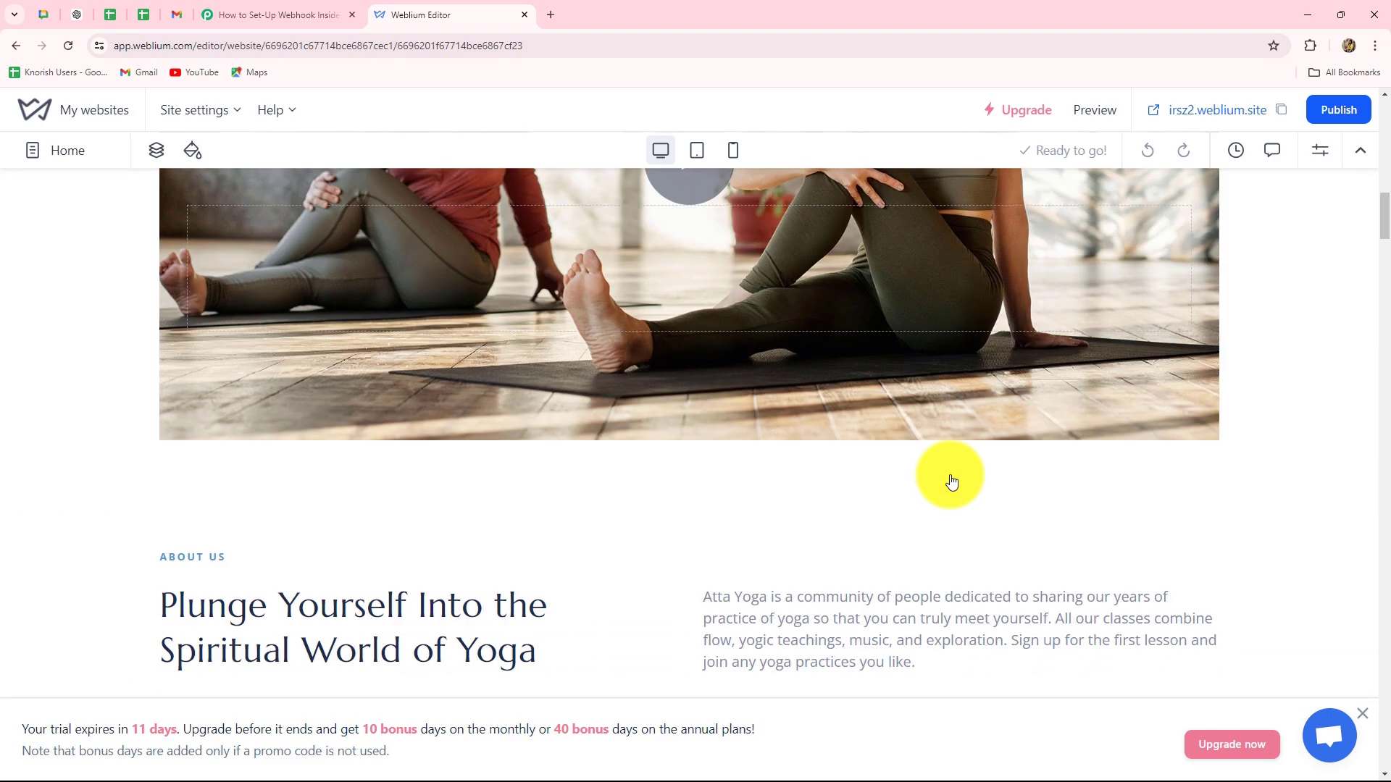
pyautogui.scroll(-15, 950, 476)
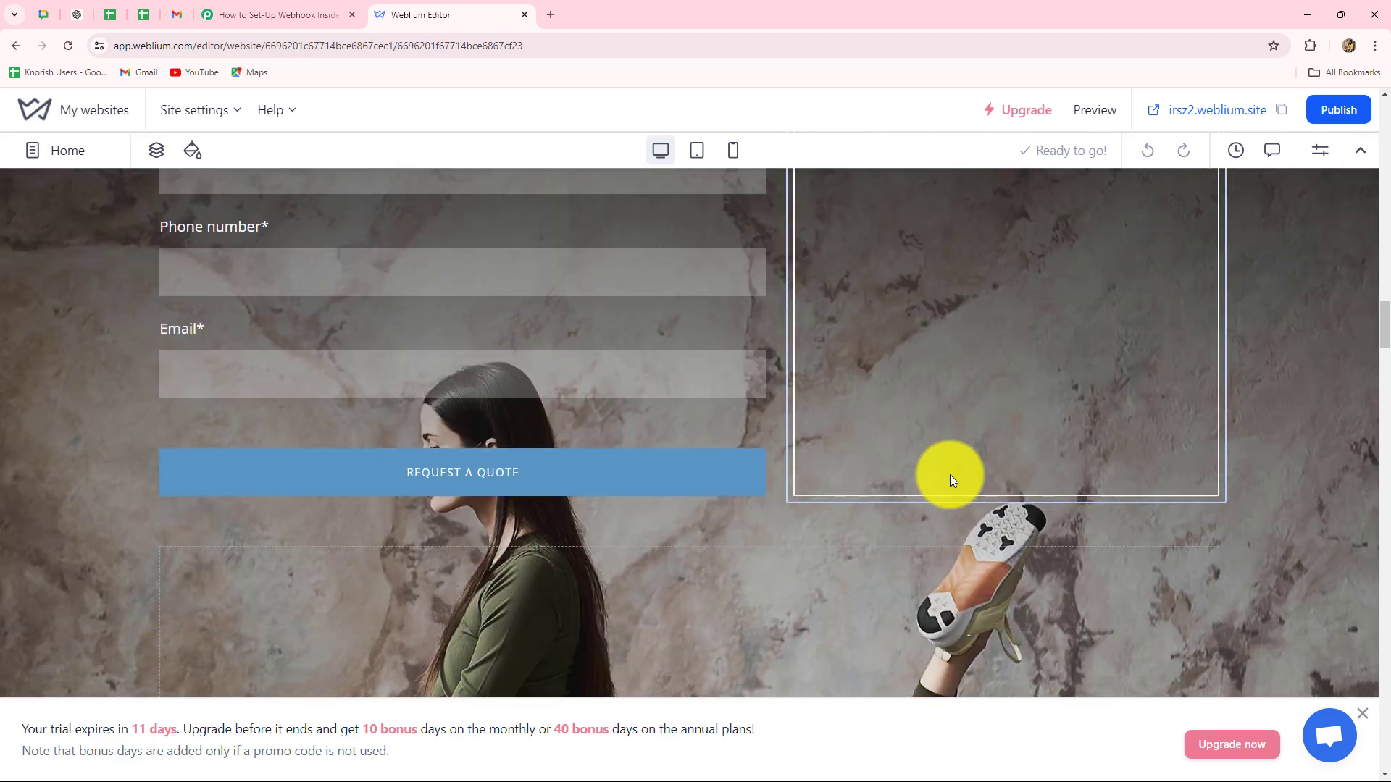
pyautogui.scroll(3, 321, 168)
# Link the contact form's Webhooks integration to the pabbly.com webhook URL.
pyautogui.moveTo(252, 427)
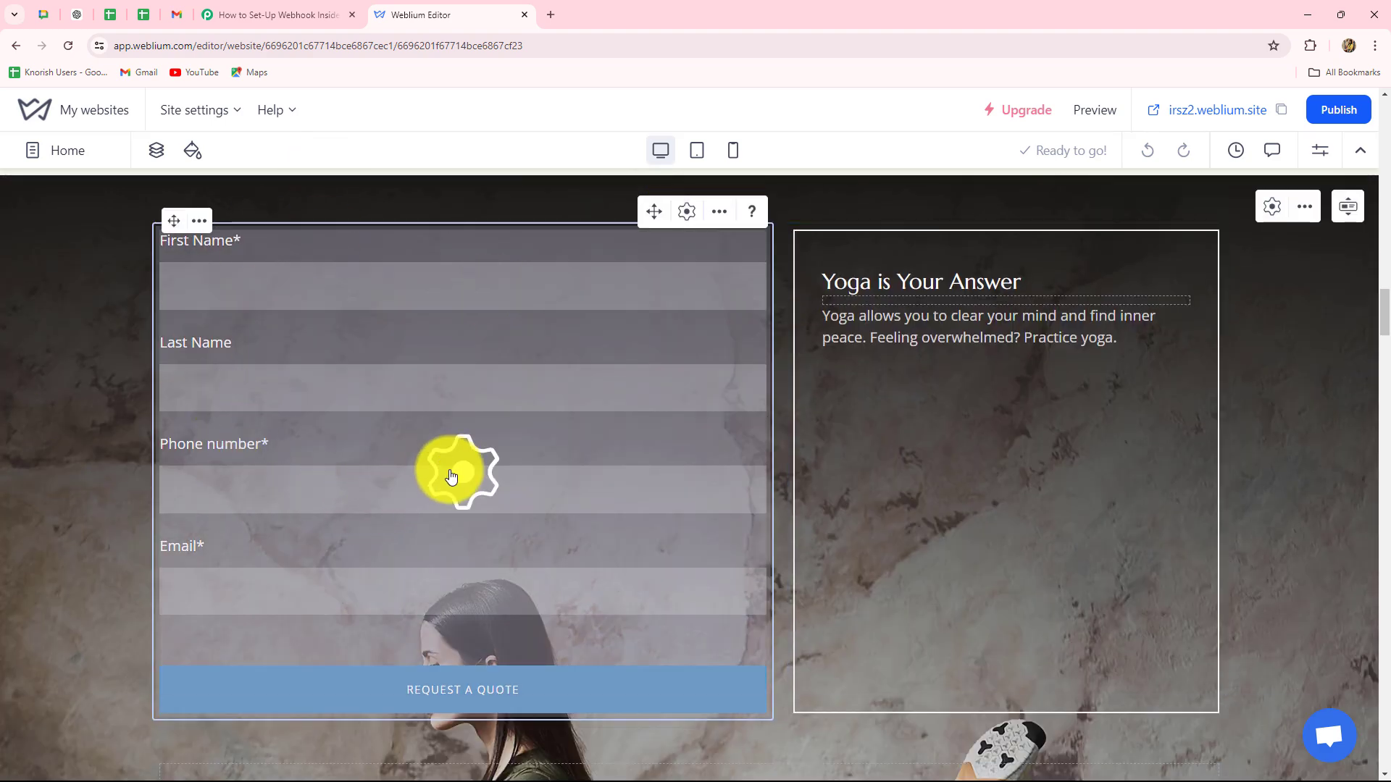
pyautogui.click(455, 480)
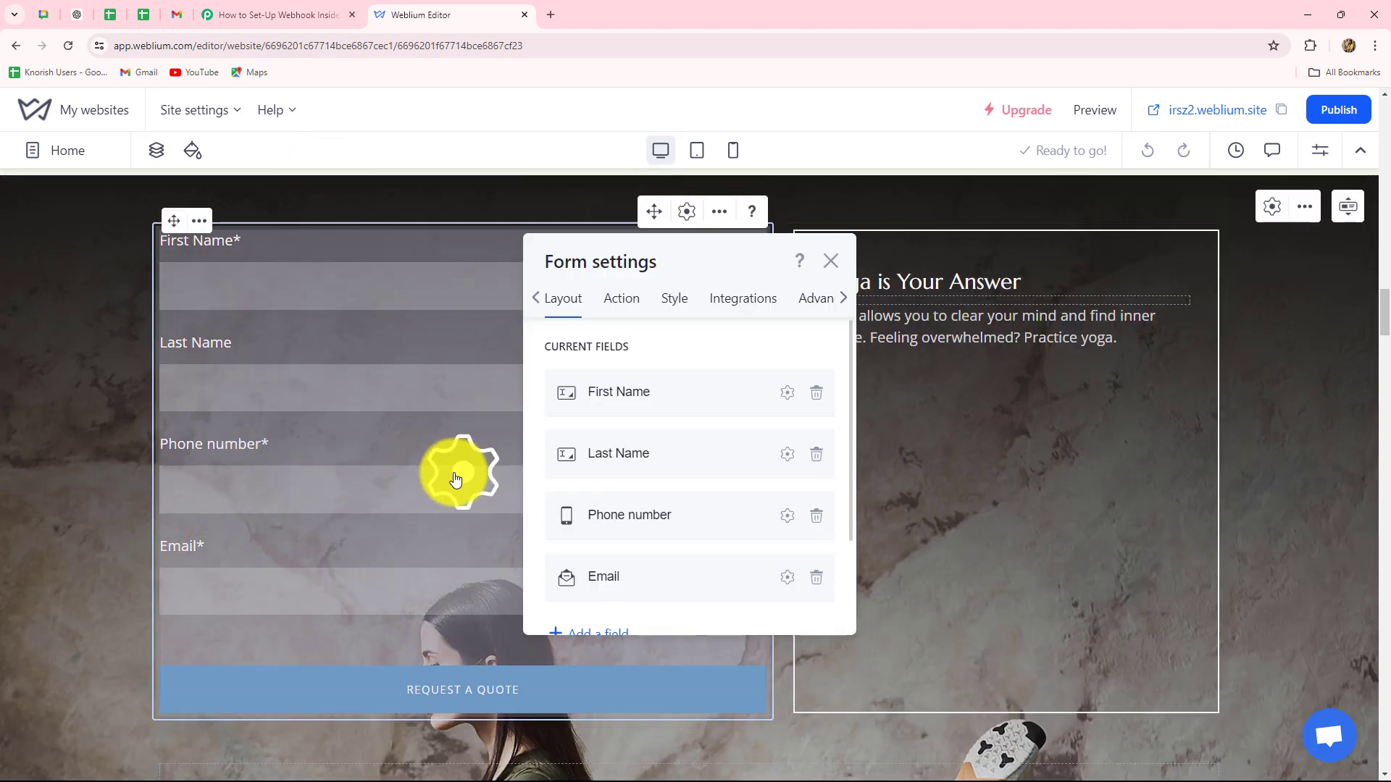
pyautogui.click(724, 301)
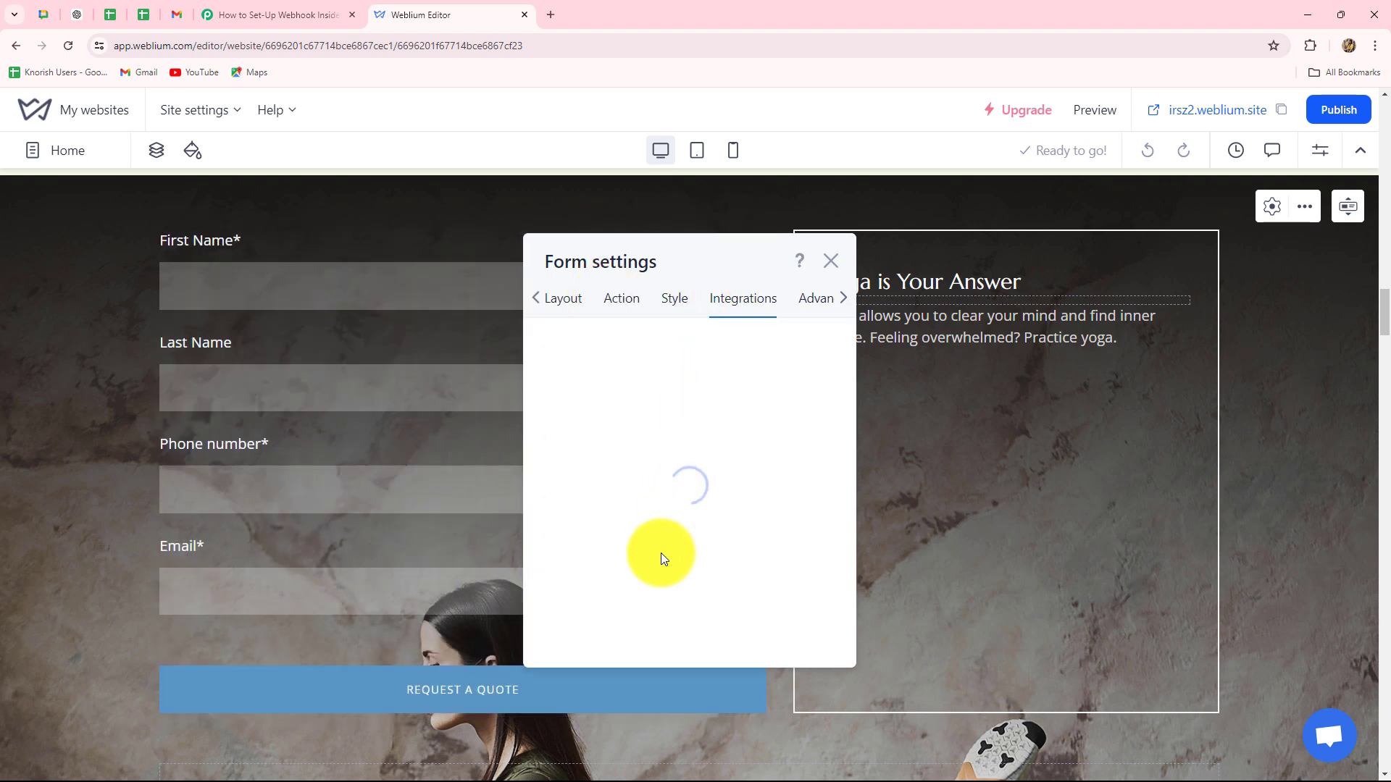
pyautogui.scroll(-6, 653, 550)
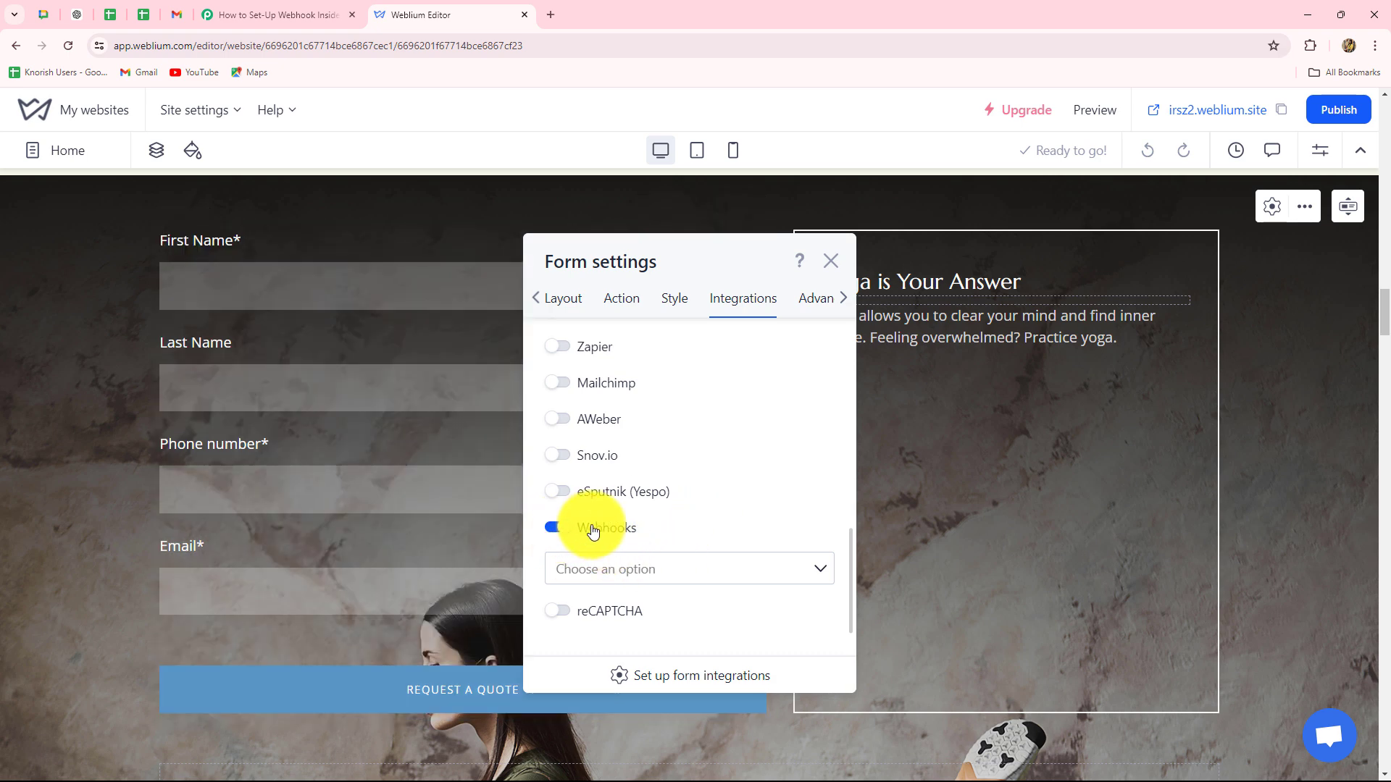
pyautogui.click(651, 573)
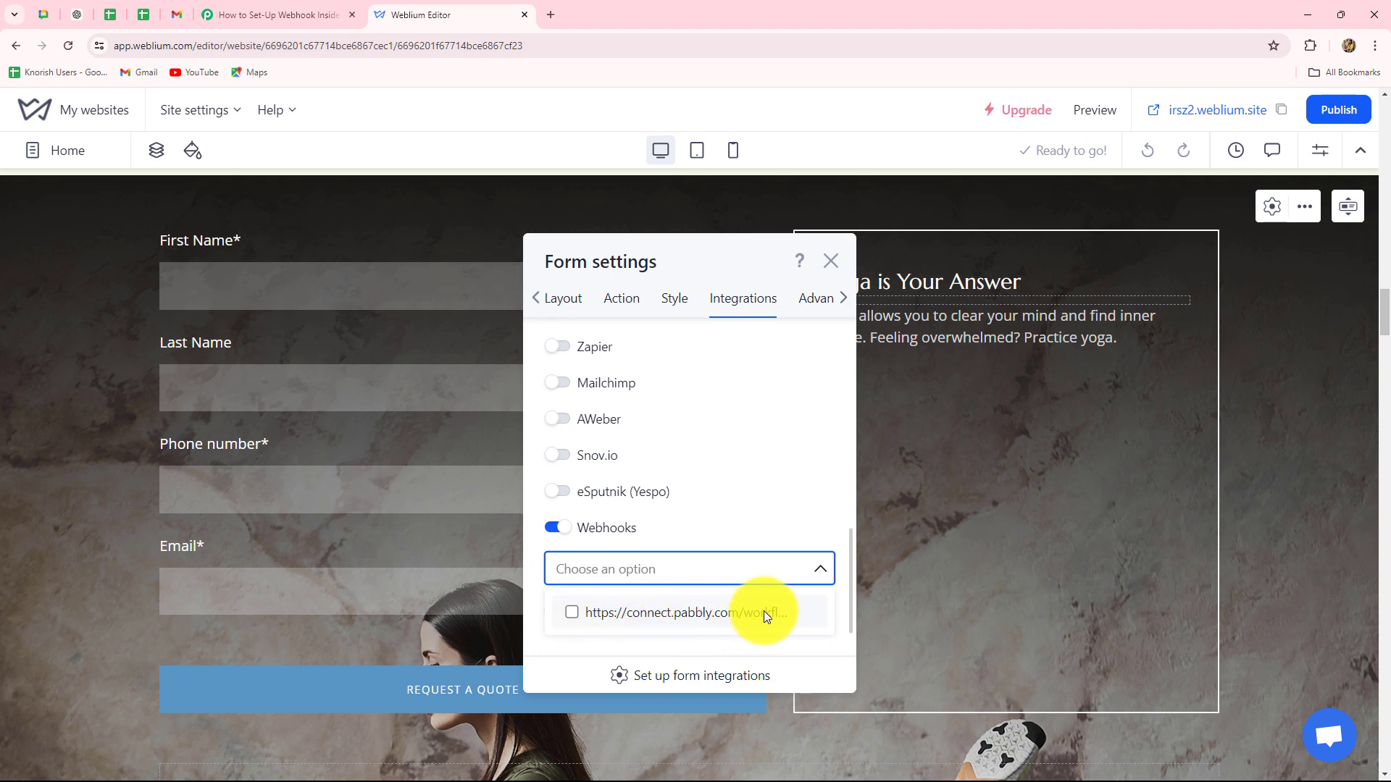
pyautogui.click(572, 616)
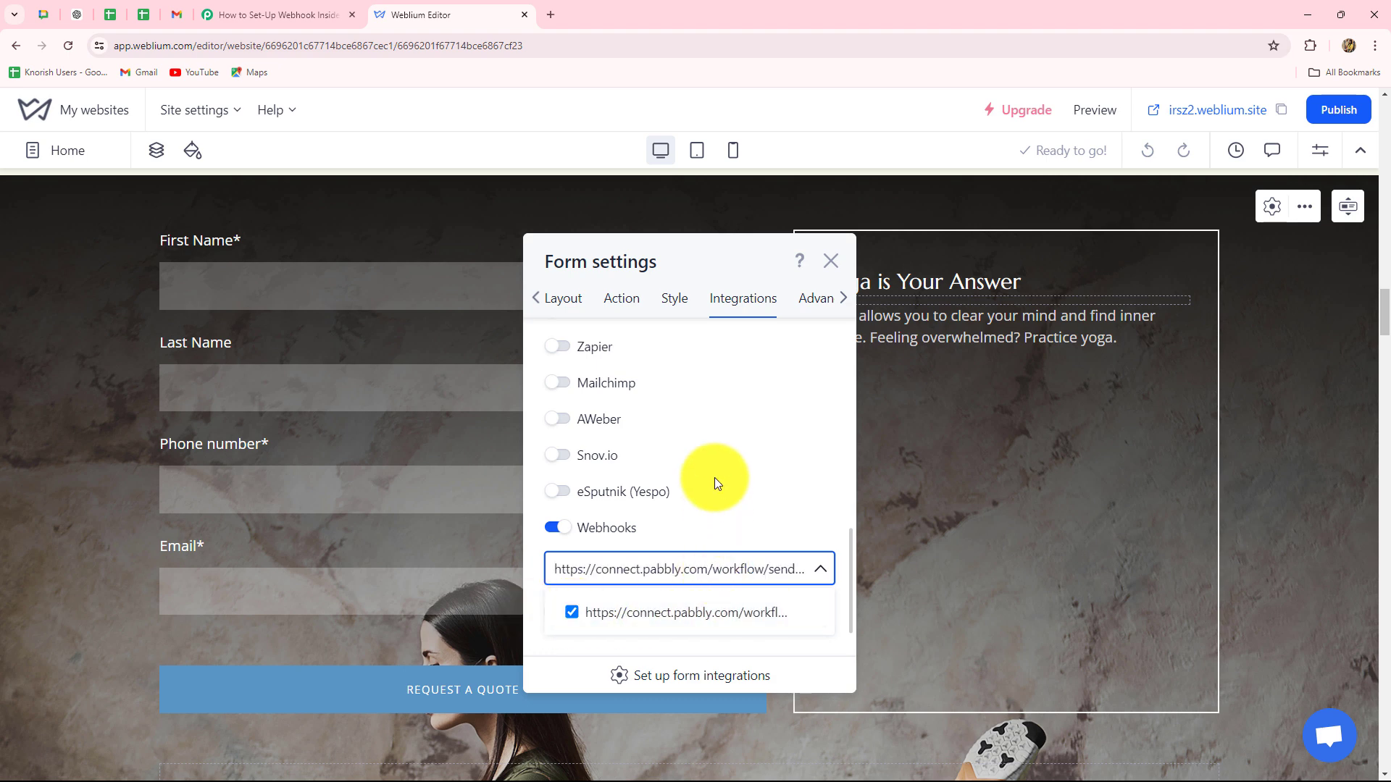
pyautogui.click(830, 260)
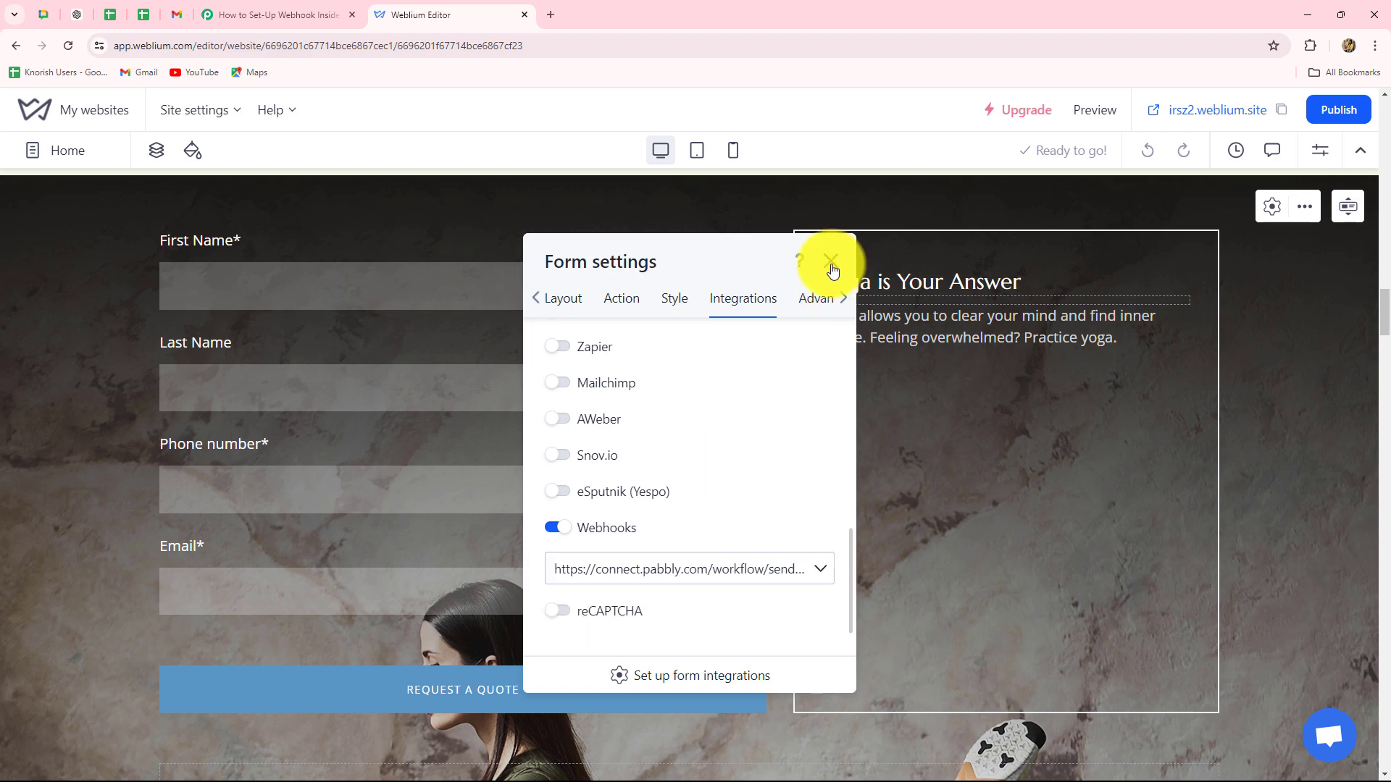
pyautogui.click(830, 261)
# Publish the Yoga site and open the live website, scrolled to its contact form.
pyautogui.click(1349, 108)
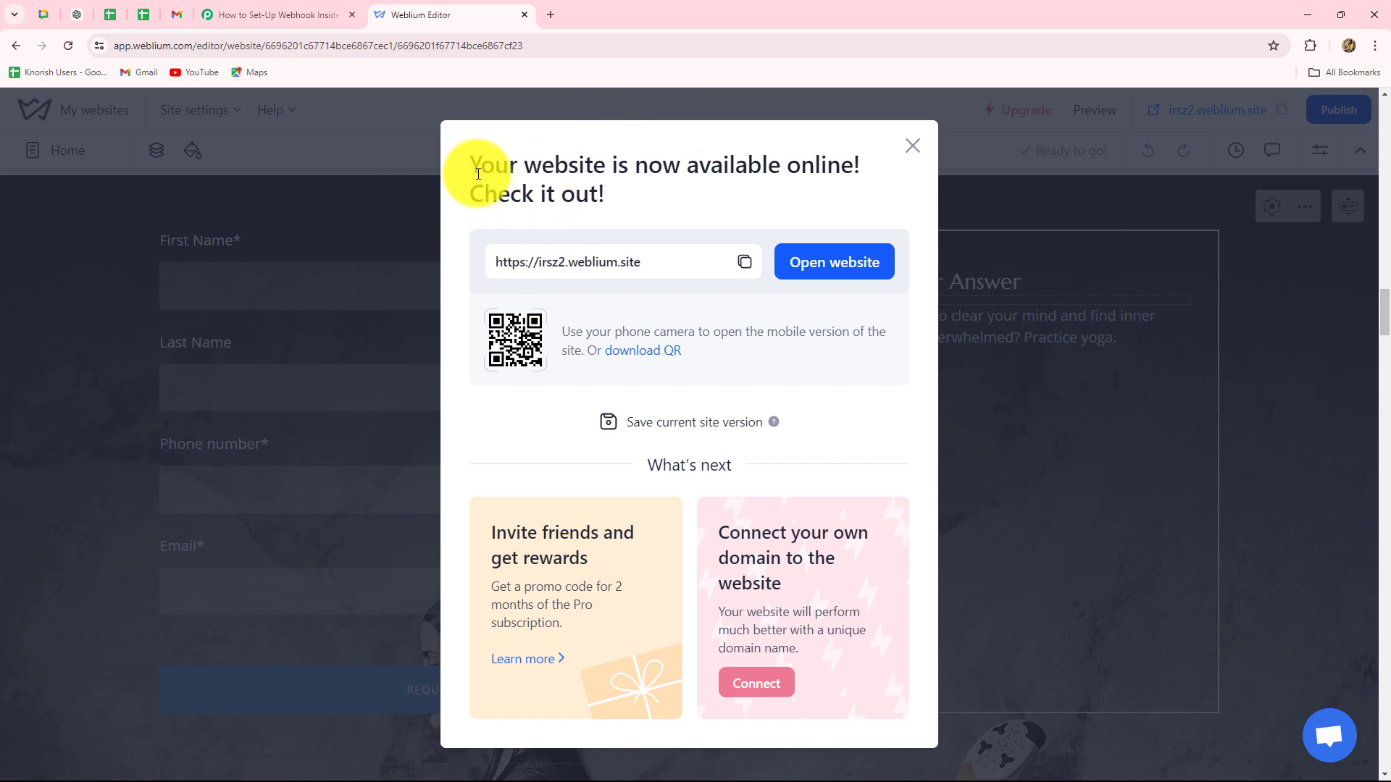
pyautogui.click(833, 273)
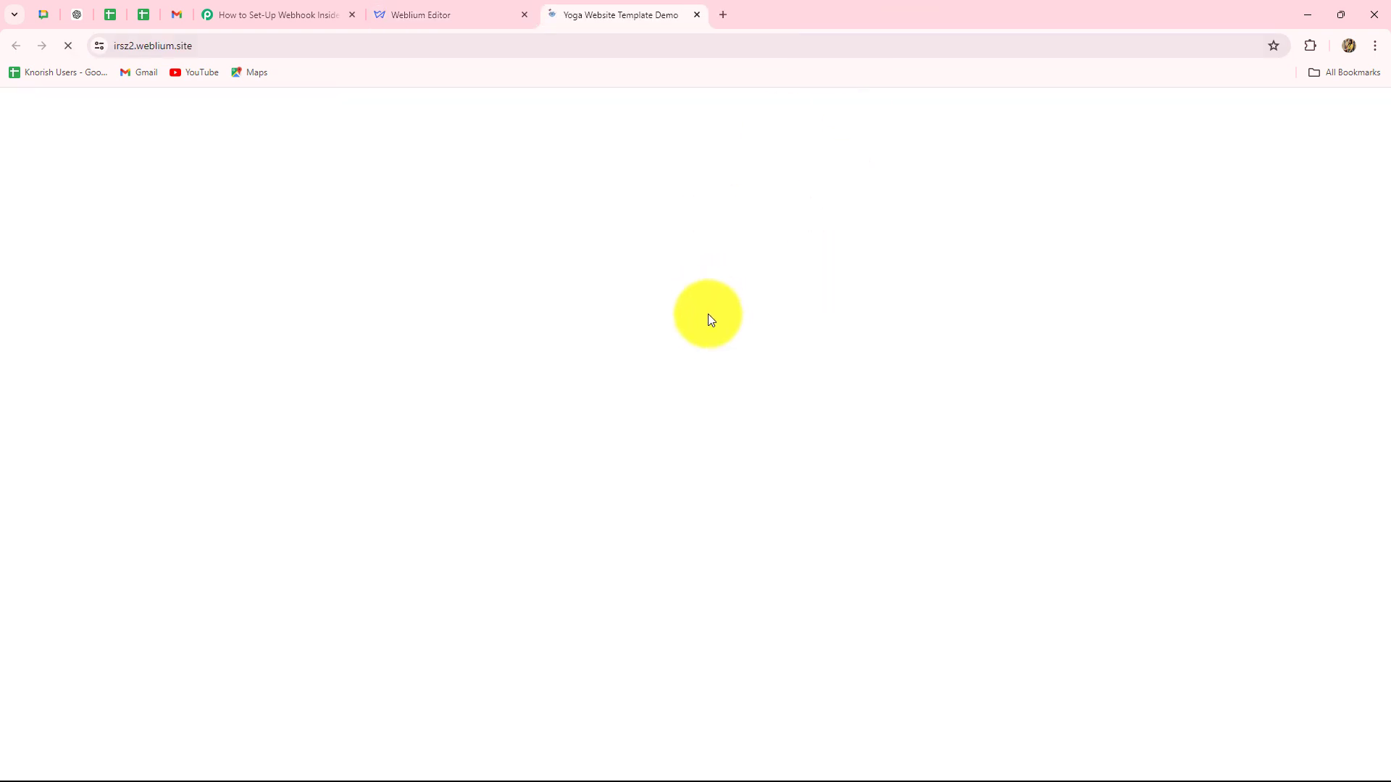
pyautogui.scroll(-15, 807, 356)
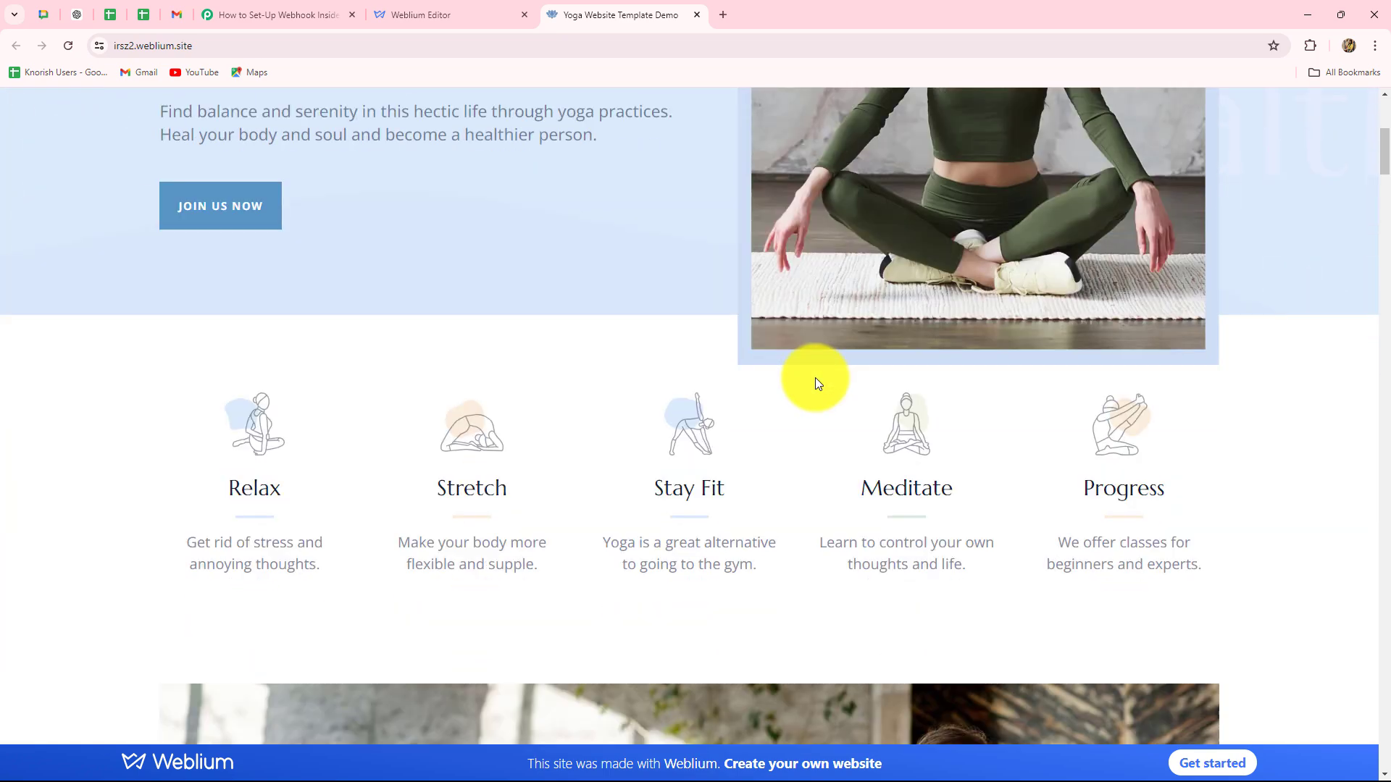
pyautogui.scroll(-20, 804, 371)
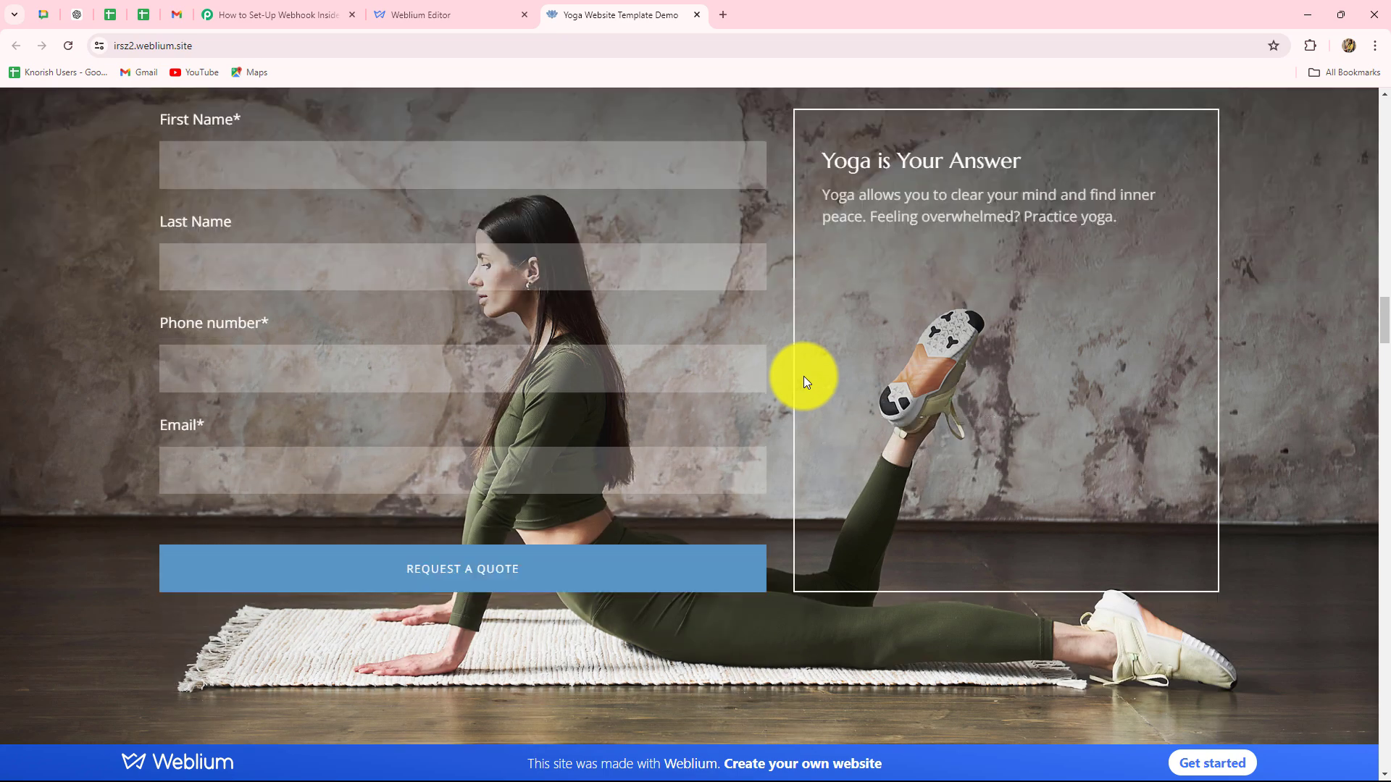
pyautogui.scroll(20, 808, 371)
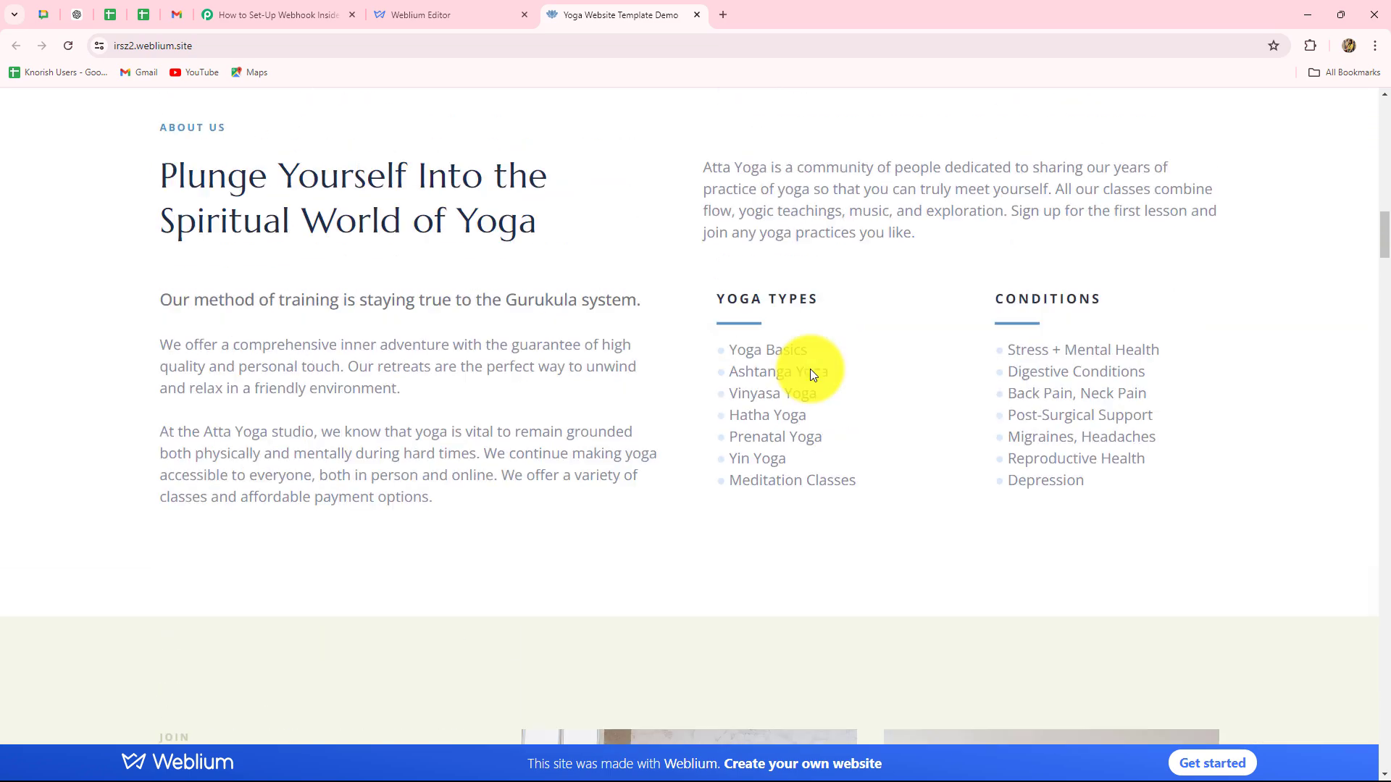
pyautogui.scroll(3, 811, 370)
pyautogui.scroll(-20, 809, 368)
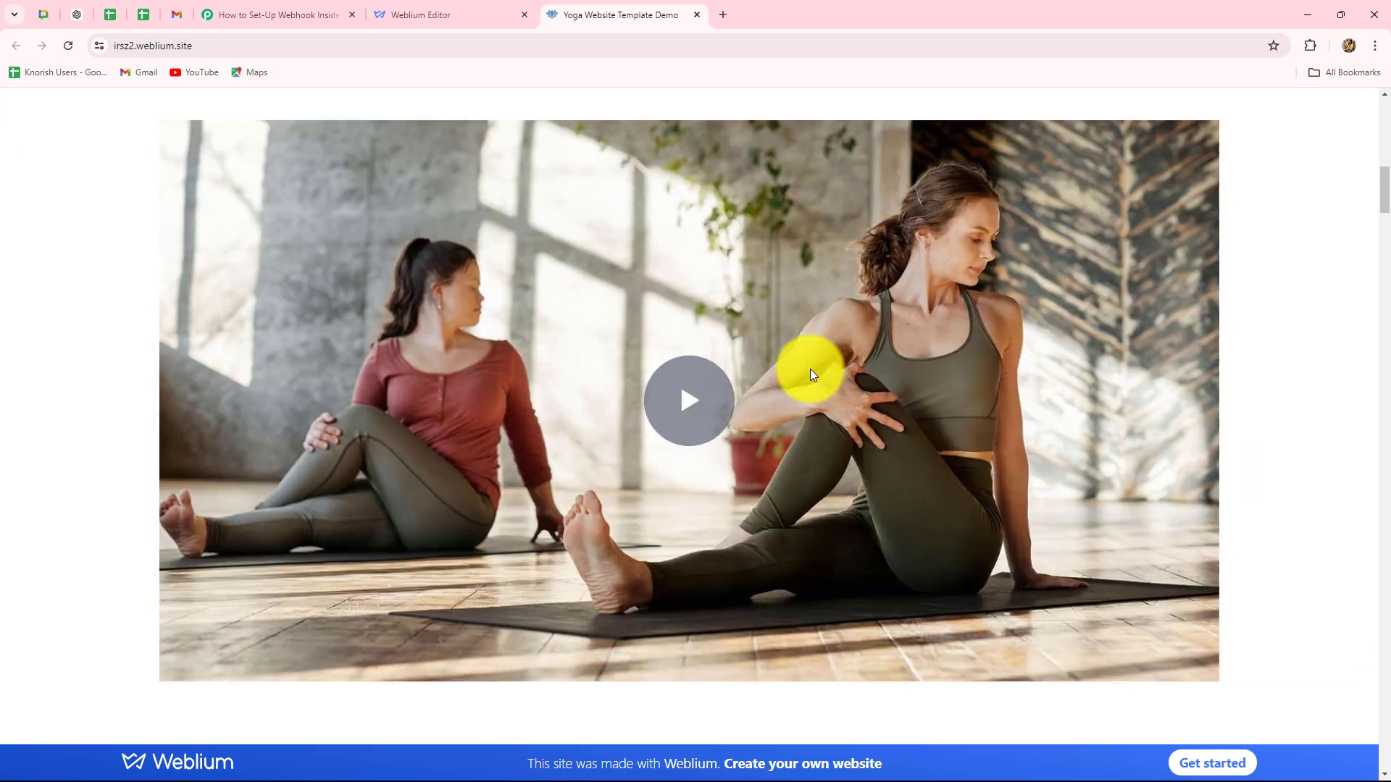
pyautogui.scroll(-12, 810, 368)
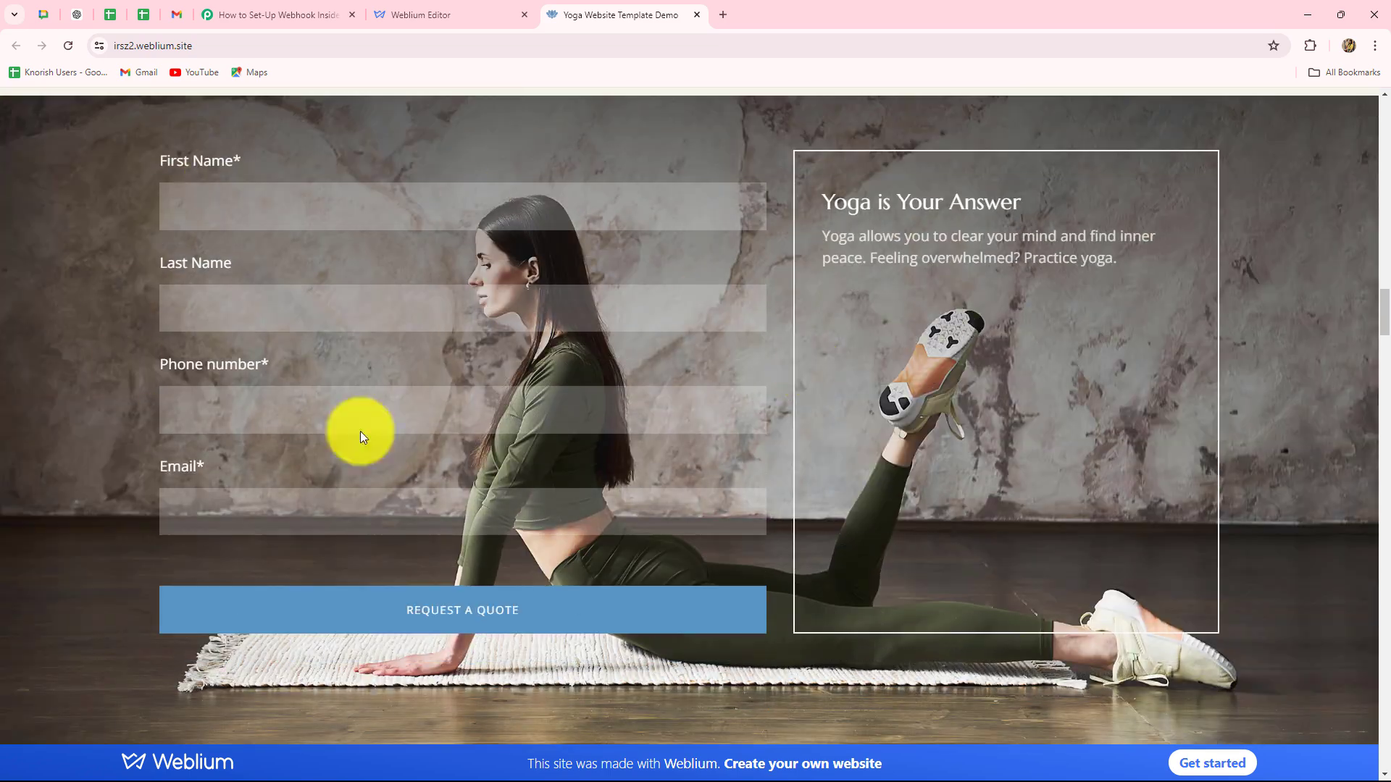
pyautogui.click(240, 14)
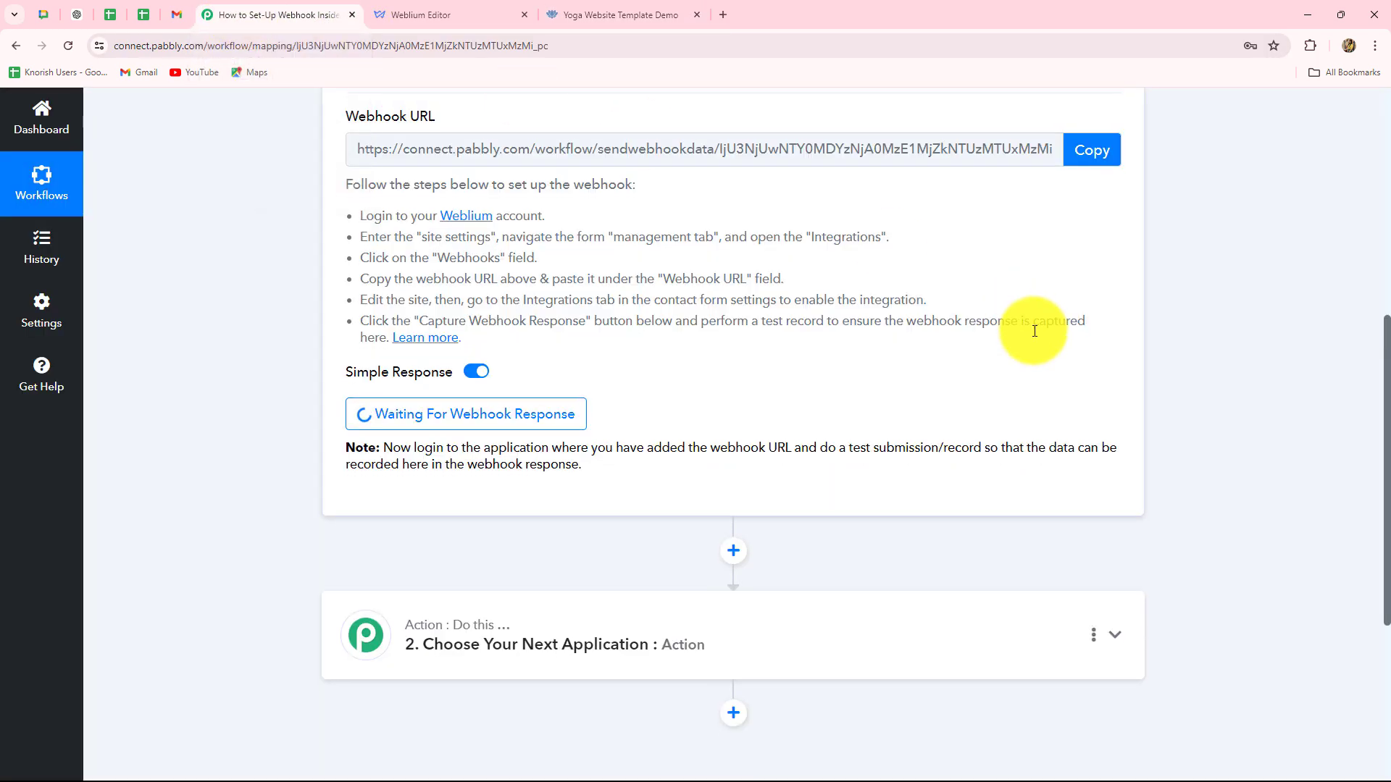
pyautogui.scroll(-3, 275, 282)
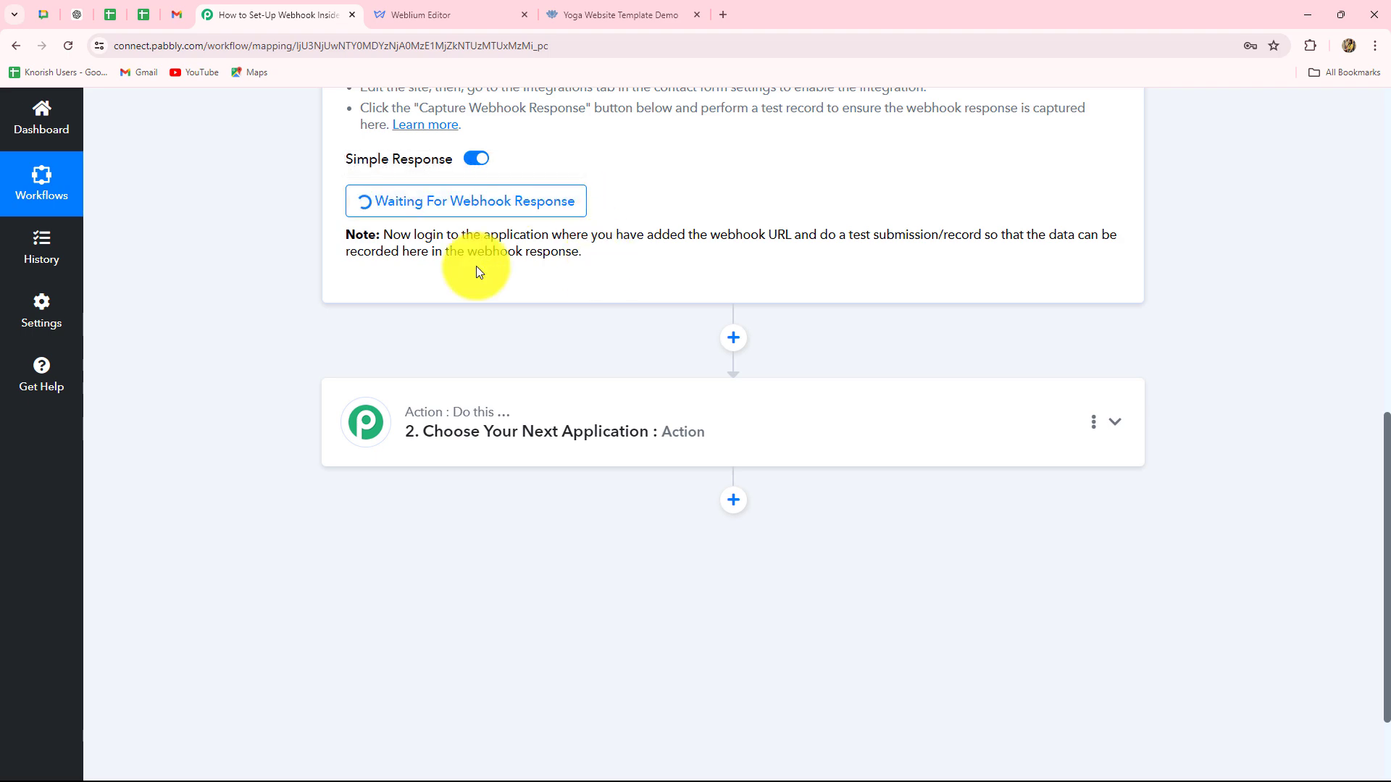
pyautogui.moveTo(383, 236); pyautogui.dragTo(714, 255)
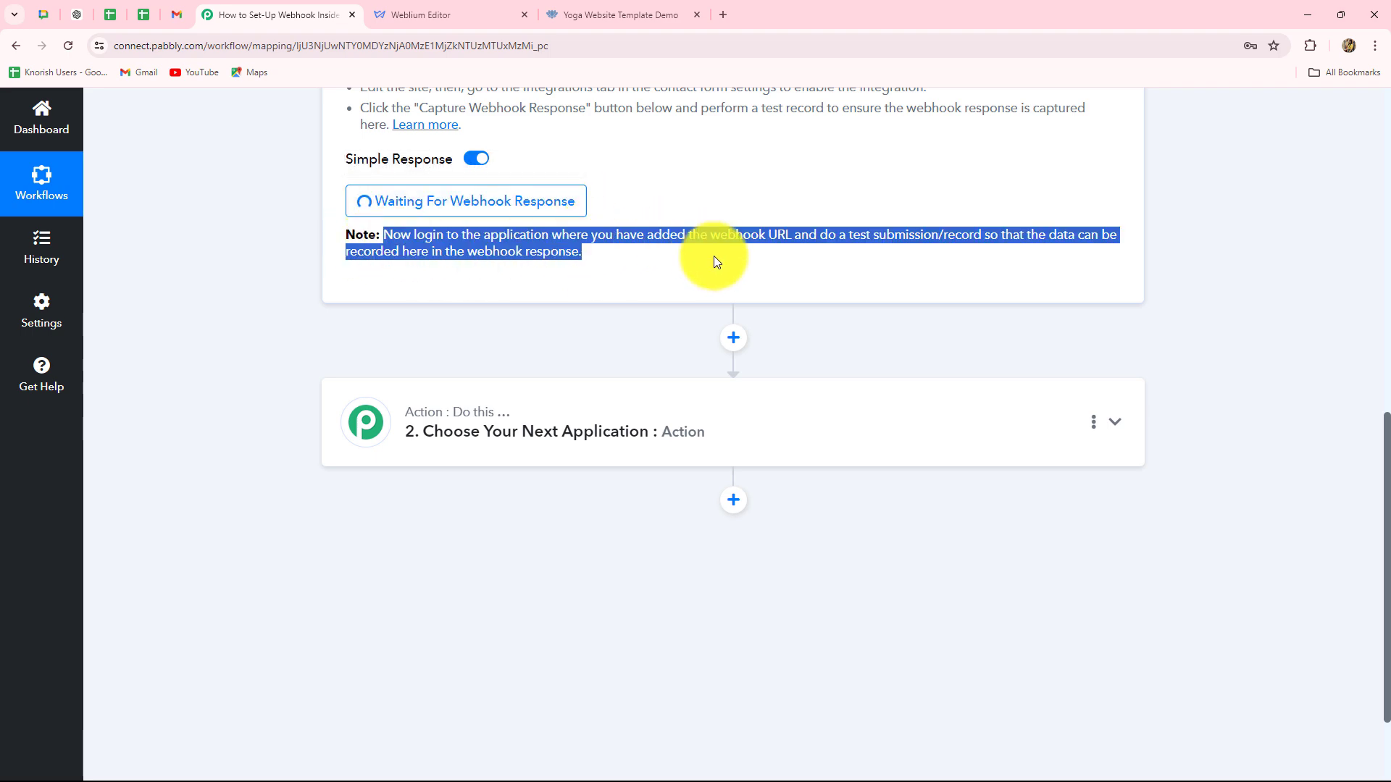
pyautogui.scroll(3, 701, 295)
pyautogui.scroll(2, 701, 296)
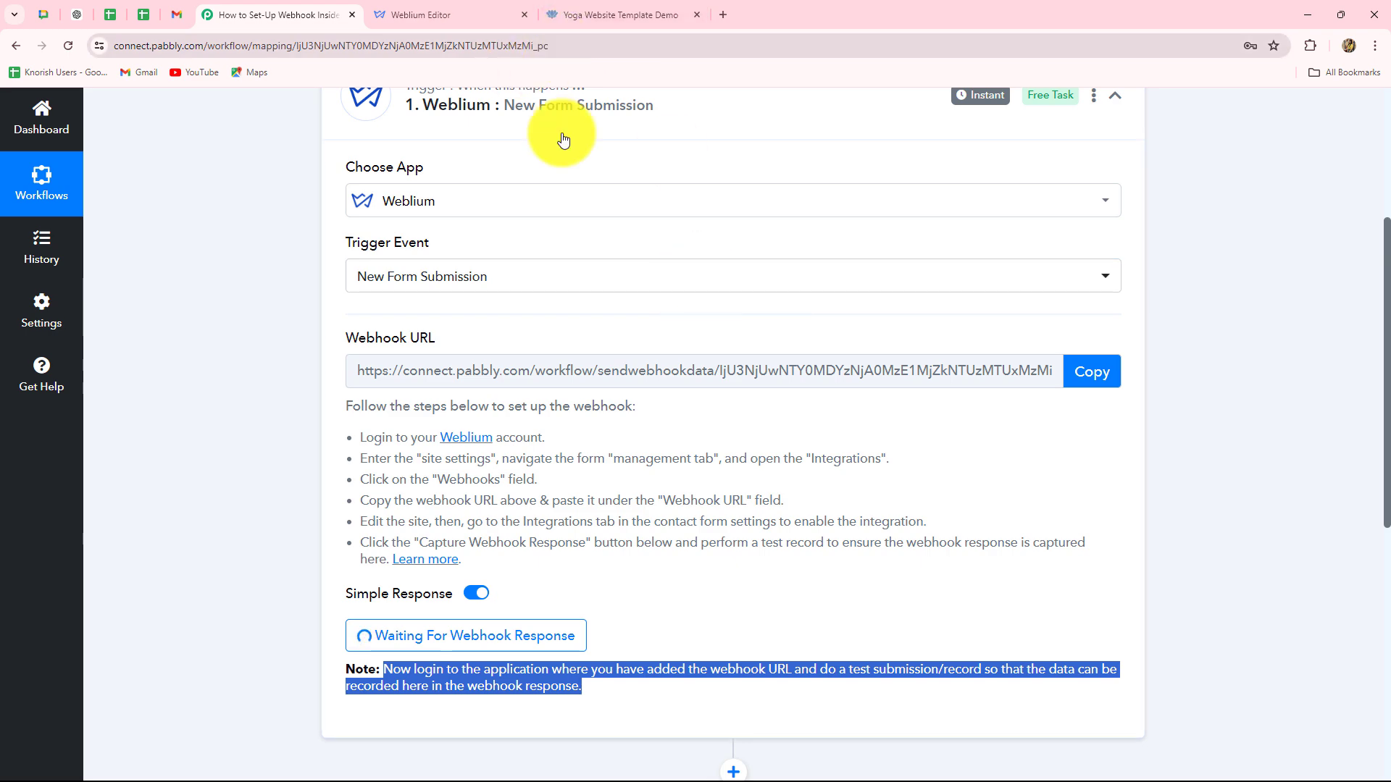
pyautogui.scroll(-3, 588, 338)
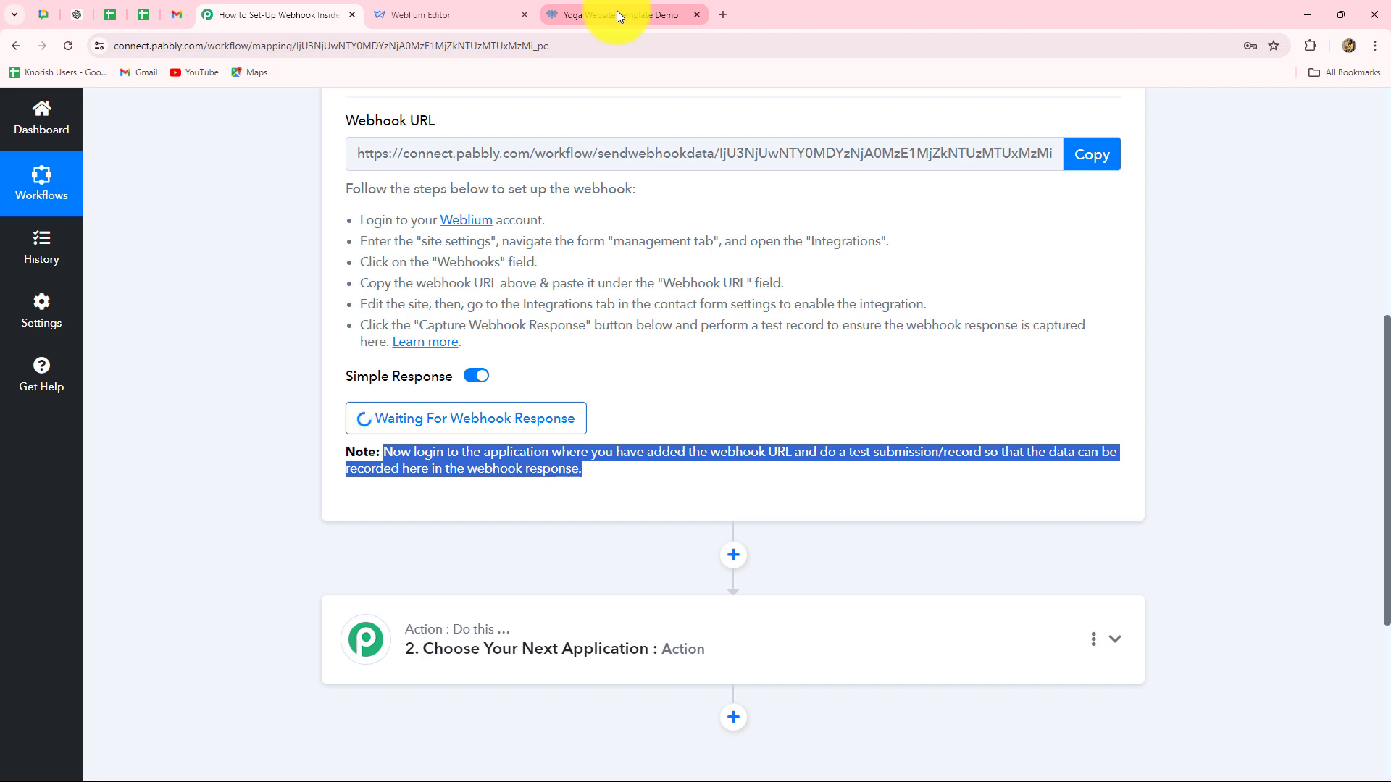
# On the live yoga site's form, enter New Lead as the name and a phone number.
pyautogui.click(615, 10)
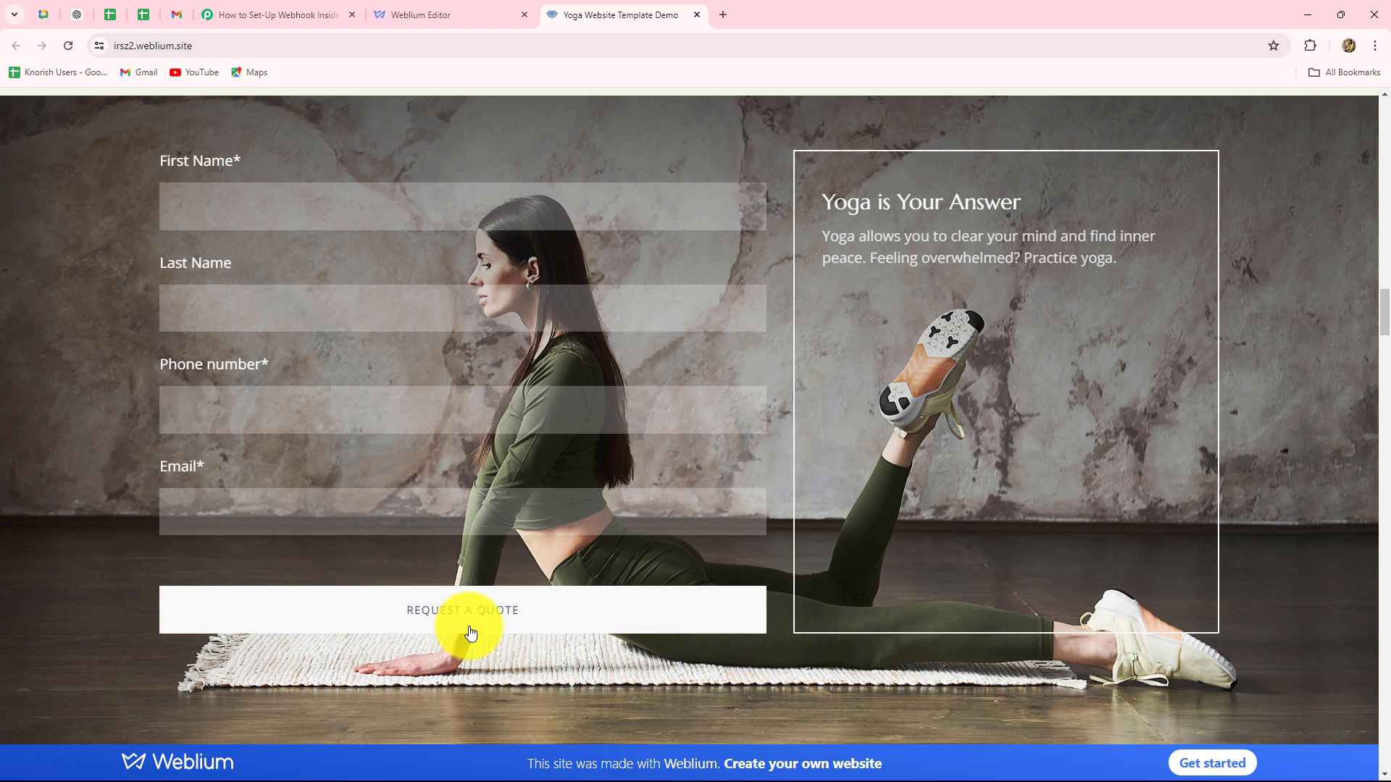
pyautogui.click(179, 202)
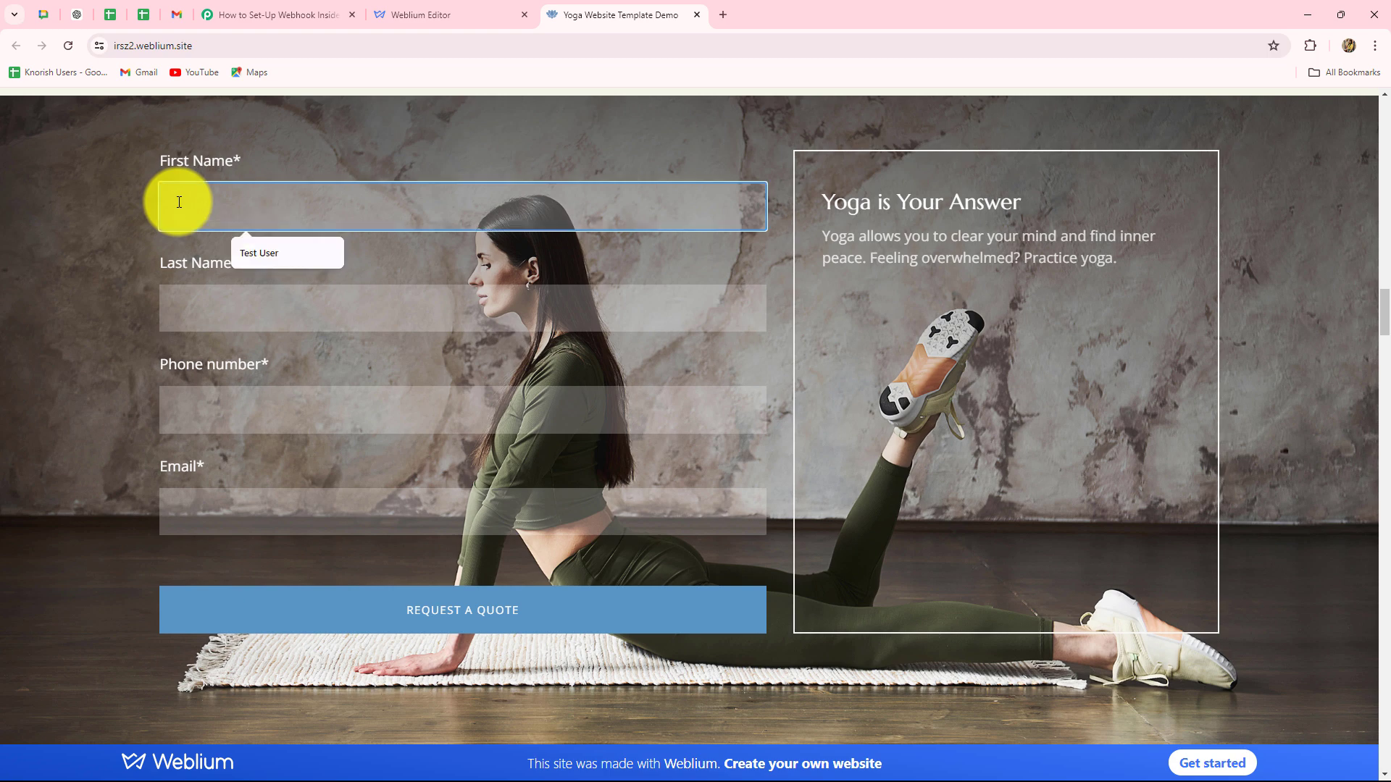
pyautogui.press('capslock')
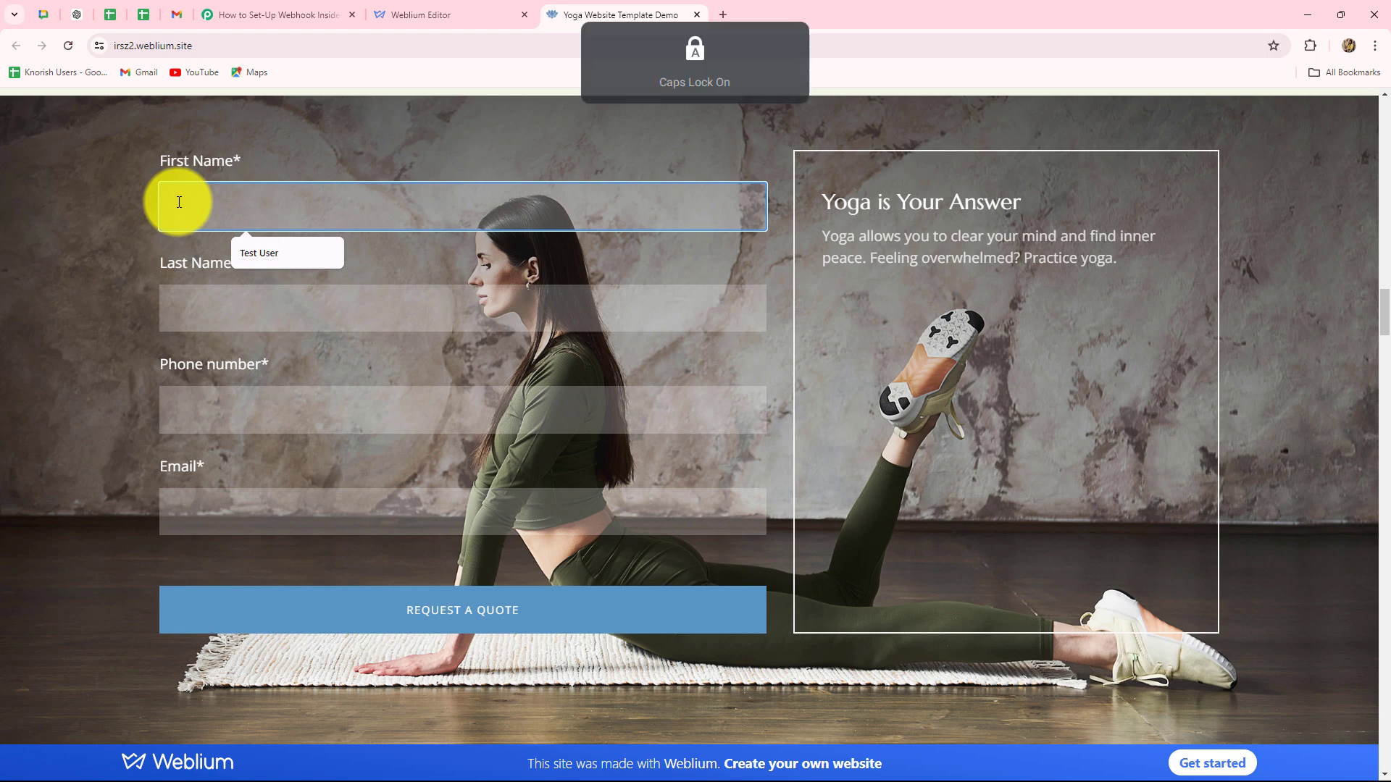
pyautogui.write('New')
pyautogui.click(177, 303)
pyautogui.press('capslock')
pyautogui.write('Lead')
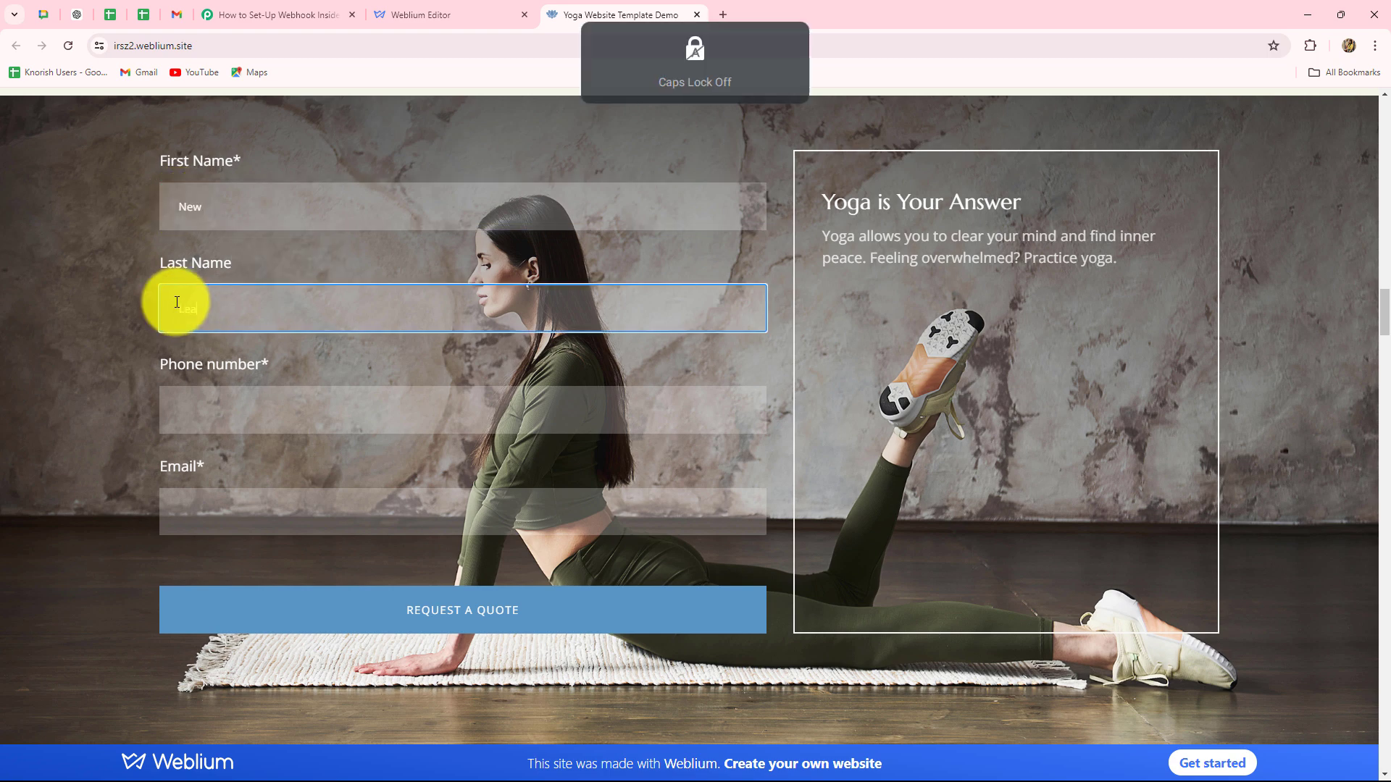
pyautogui.click(188, 406)
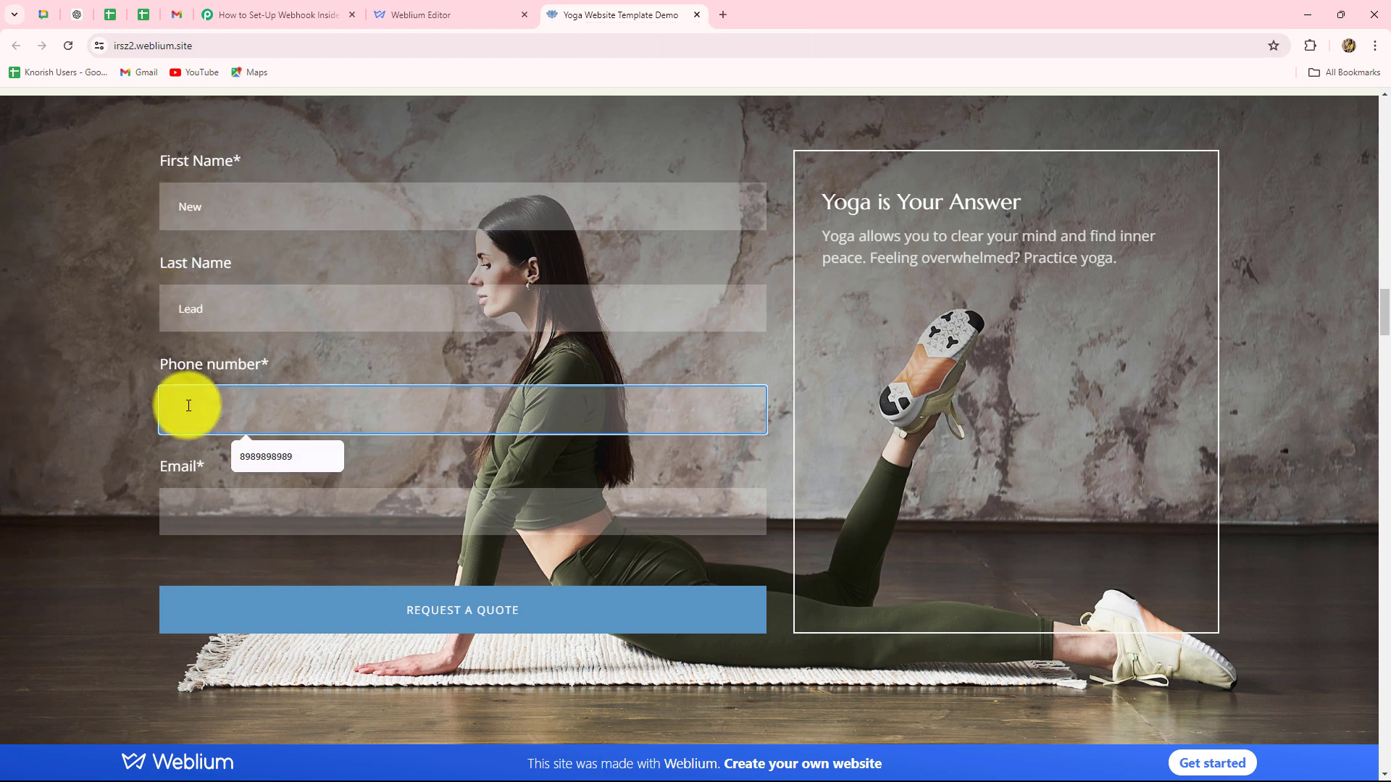
pyautogui.write('98888888888')
# Add the lead's e-mail address, submit the quote request and dismiss the confirmation.
pyautogui.click(197, 516)
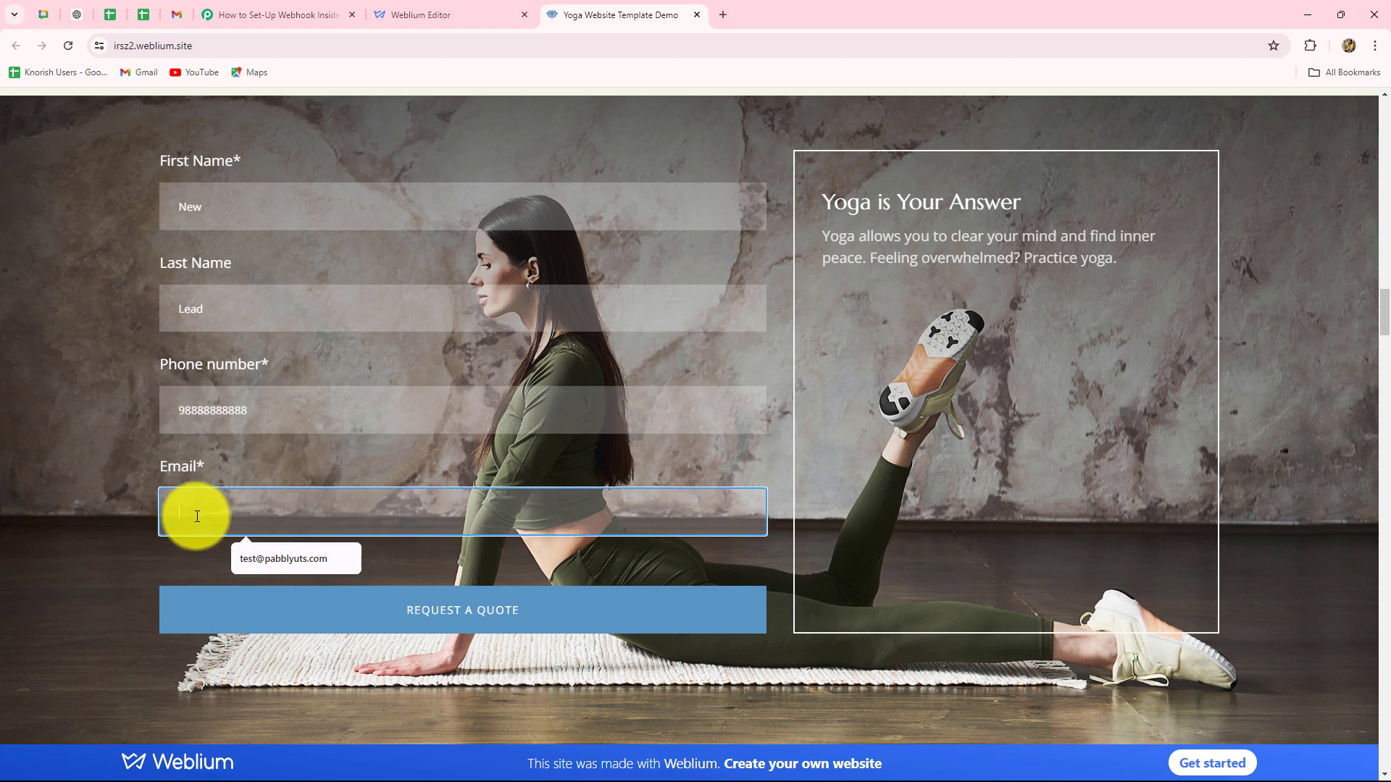
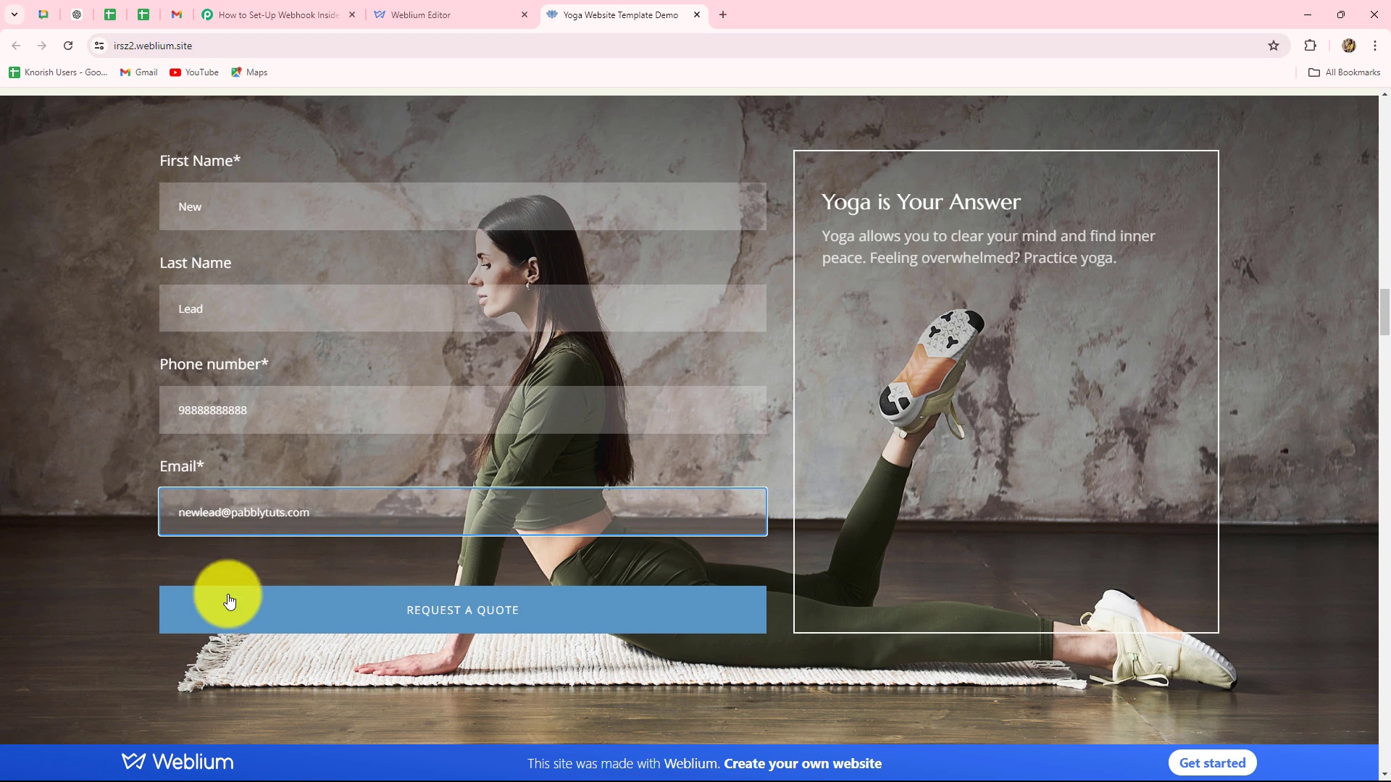
pyautogui.click(394, 627)
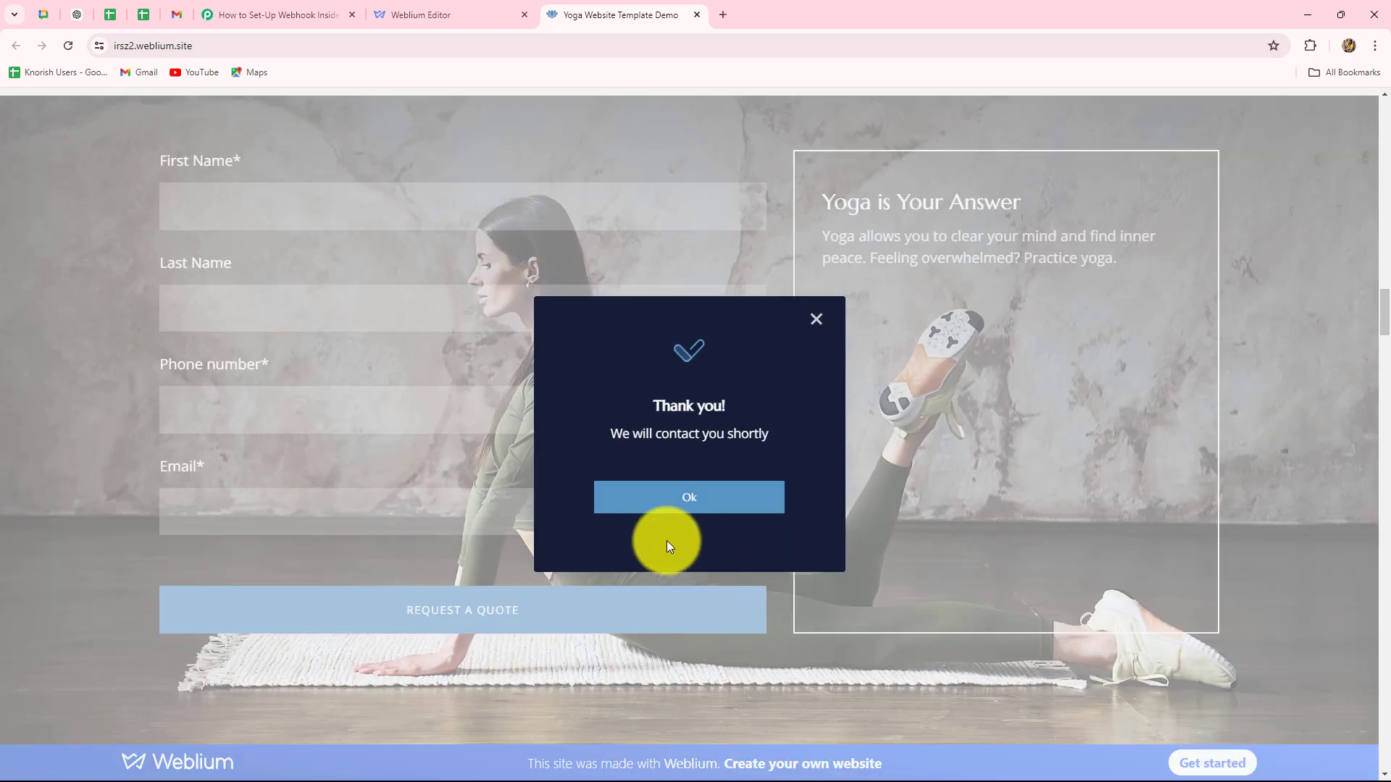
pyautogui.click(711, 506)
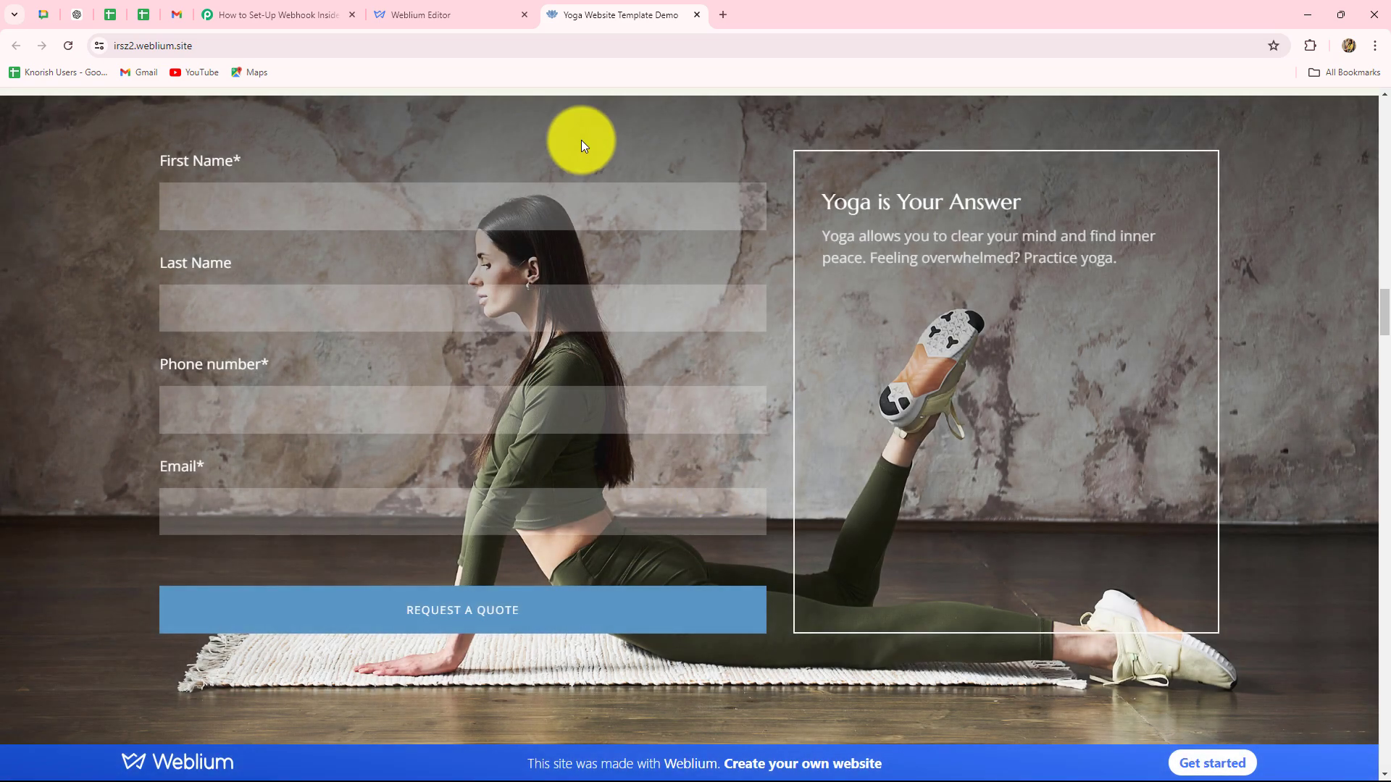
# Back in Pabbly, enlarge the last-name value box in Response Received to show its full placeholder text.
pyautogui.click(335, 9)
pyautogui.scroll(-5, 1268, 430)
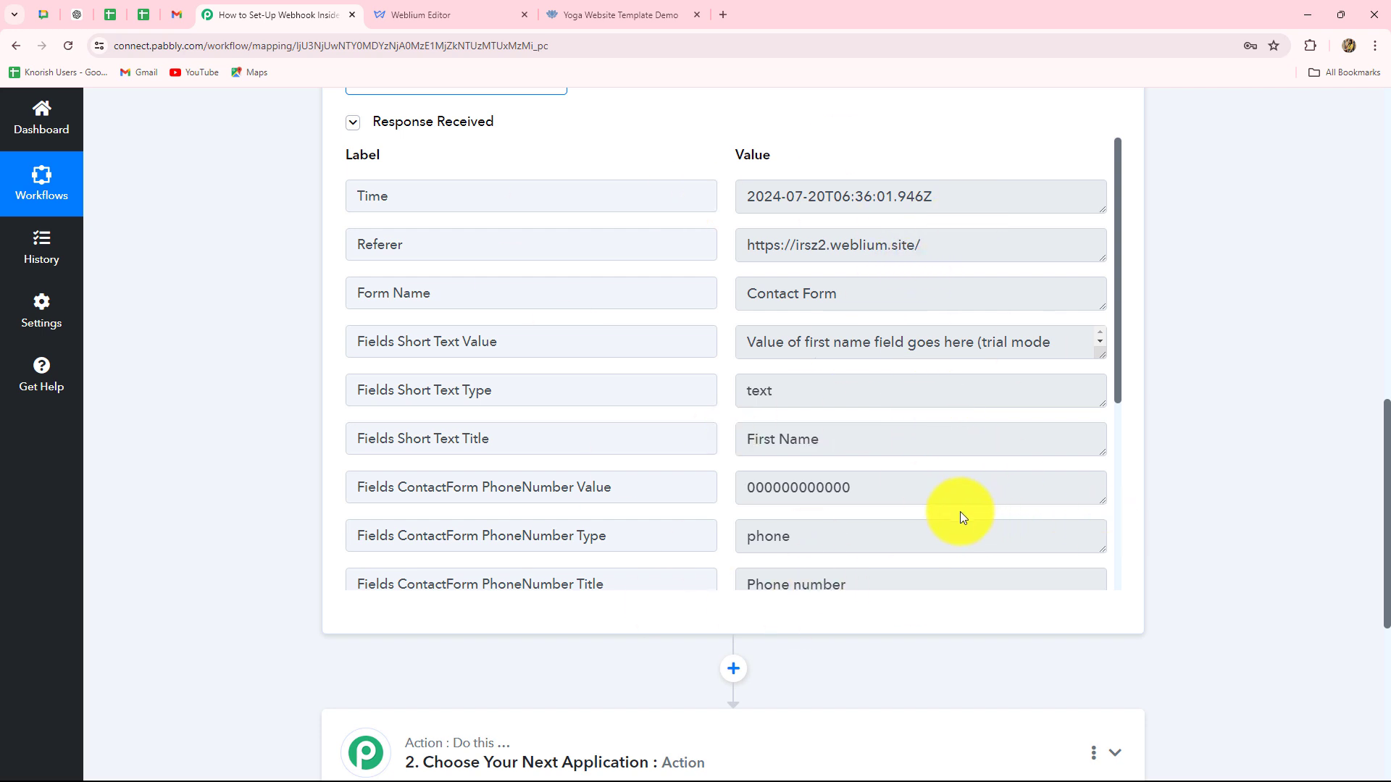
pyautogui.scroll(-5, 942, 512)
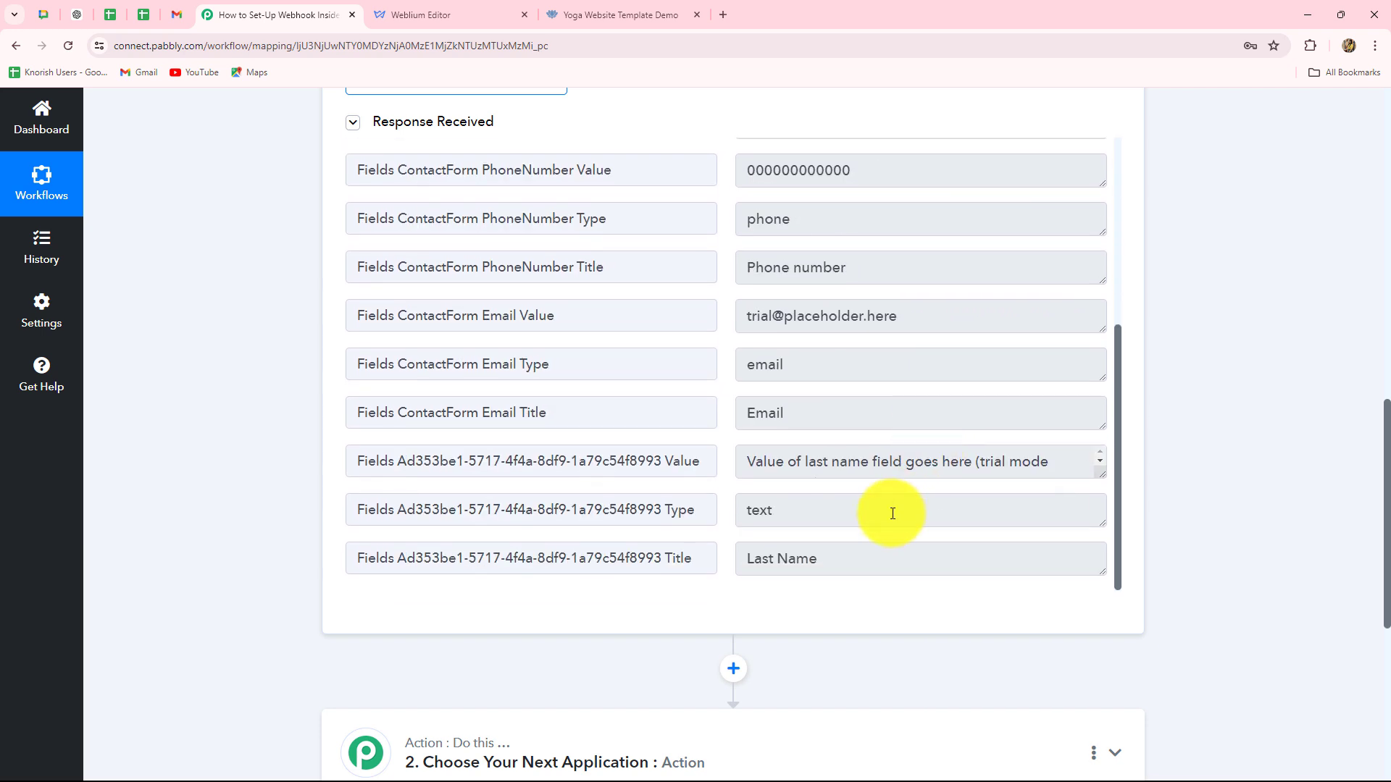
pyautogui.scroll(-2, 892, 514)
pyautogui.scroll(3, 892, 513)
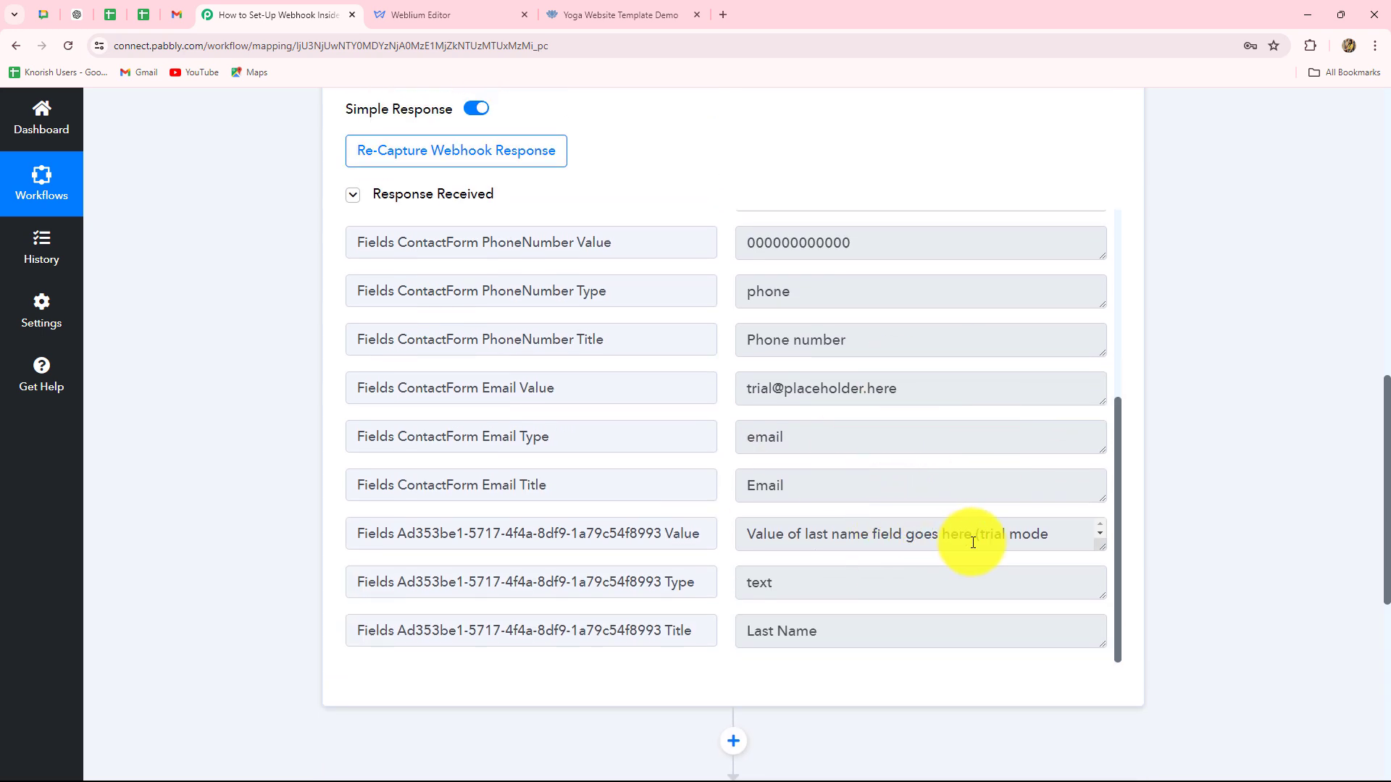
pyautogui.scroll(-1, 1053, 537)
pyautogui.scroll(-3, 1205, 472)
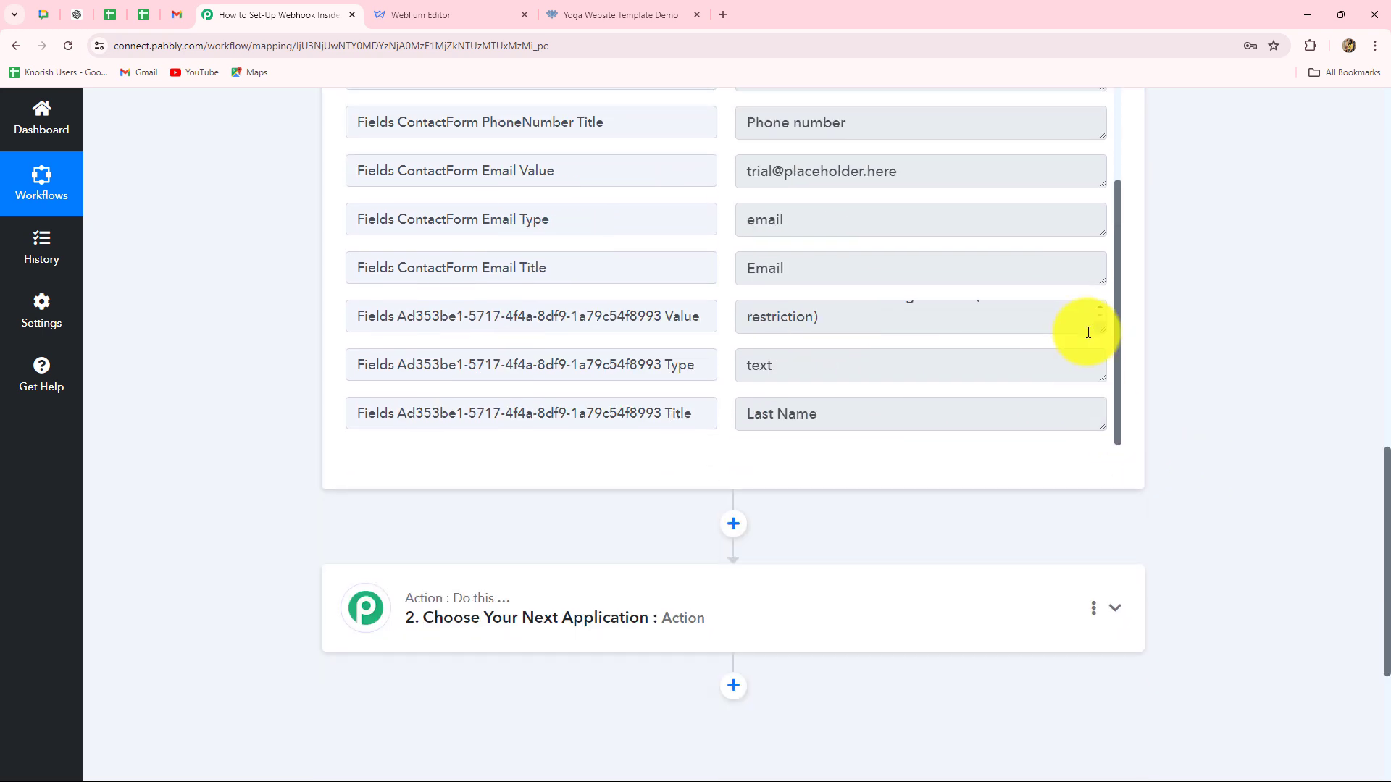
pyautogui.moveTo(1104, 328); pyautogui.dragTo(1098, 437)
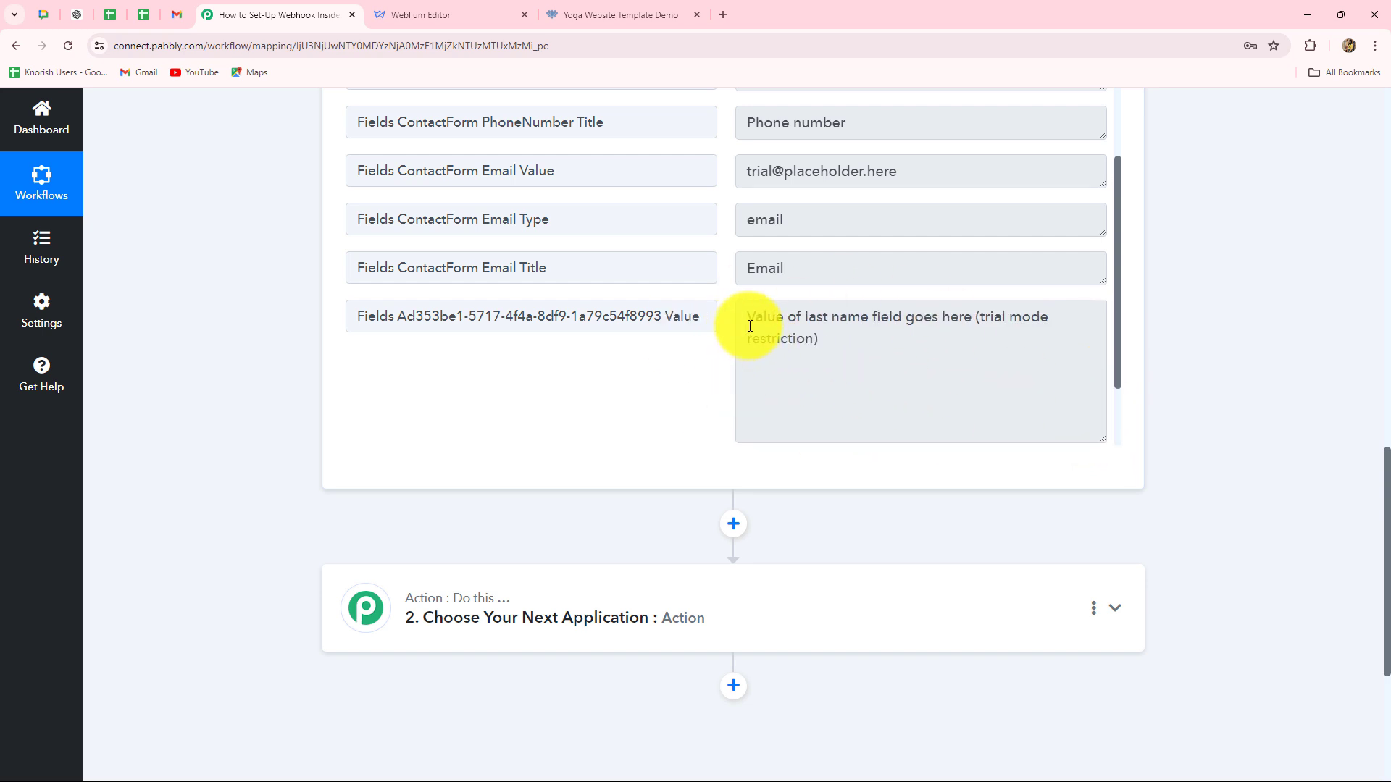
pyautogui.moveTo(750, 325); pyautogui.dragTo(884, 382)
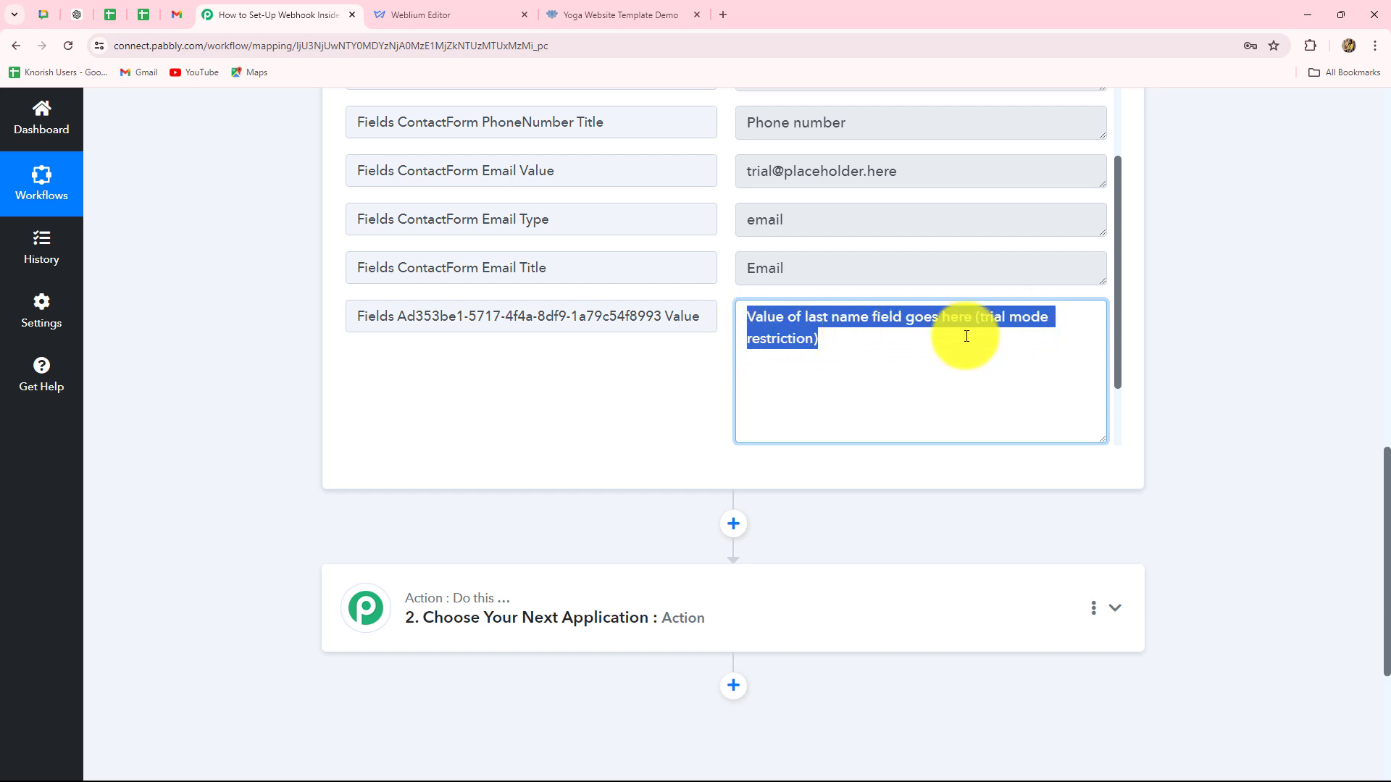
pyautogui.click(666, 384)
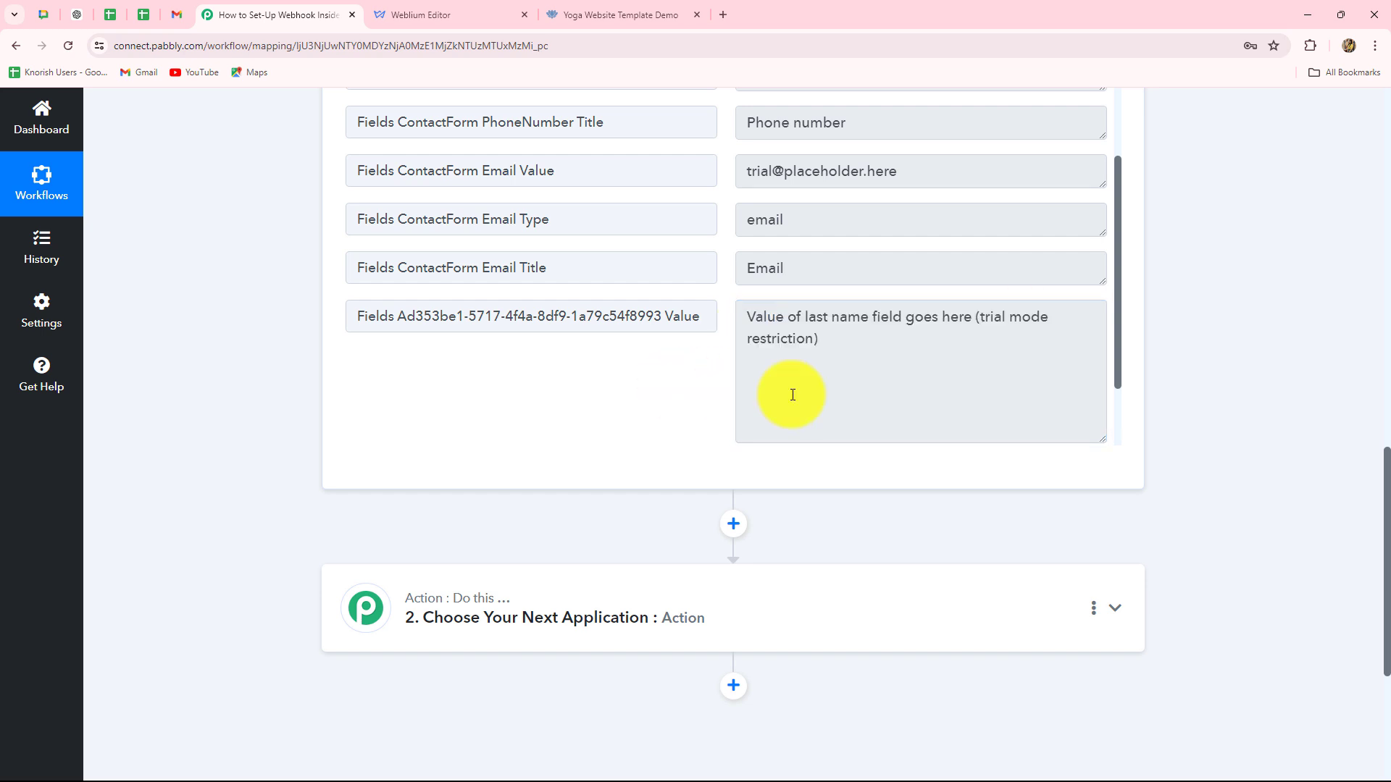
# Check the captured submission's Time, Referer and Form Name values.
pyautogui.scroll(4, 832, 394)
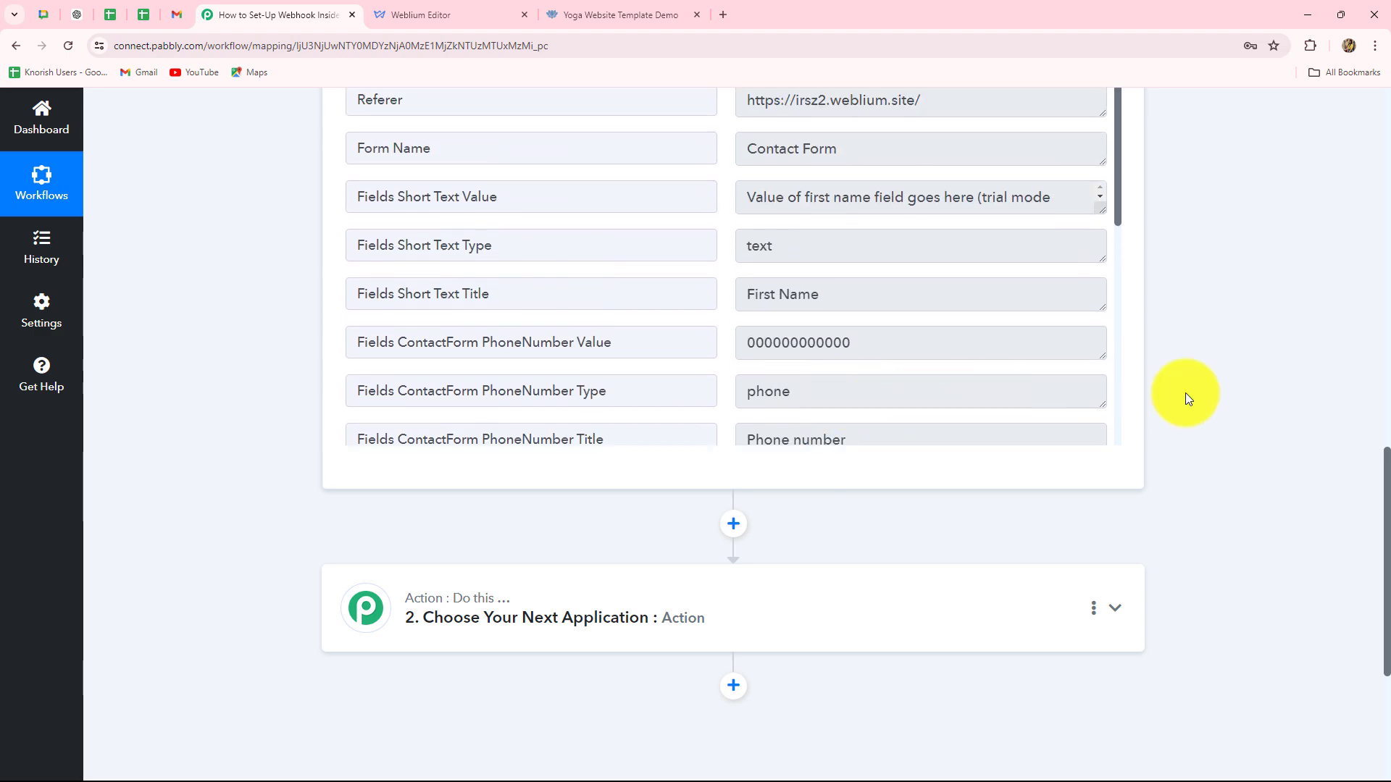
pyautogui.scroll(4, 1231, 406)
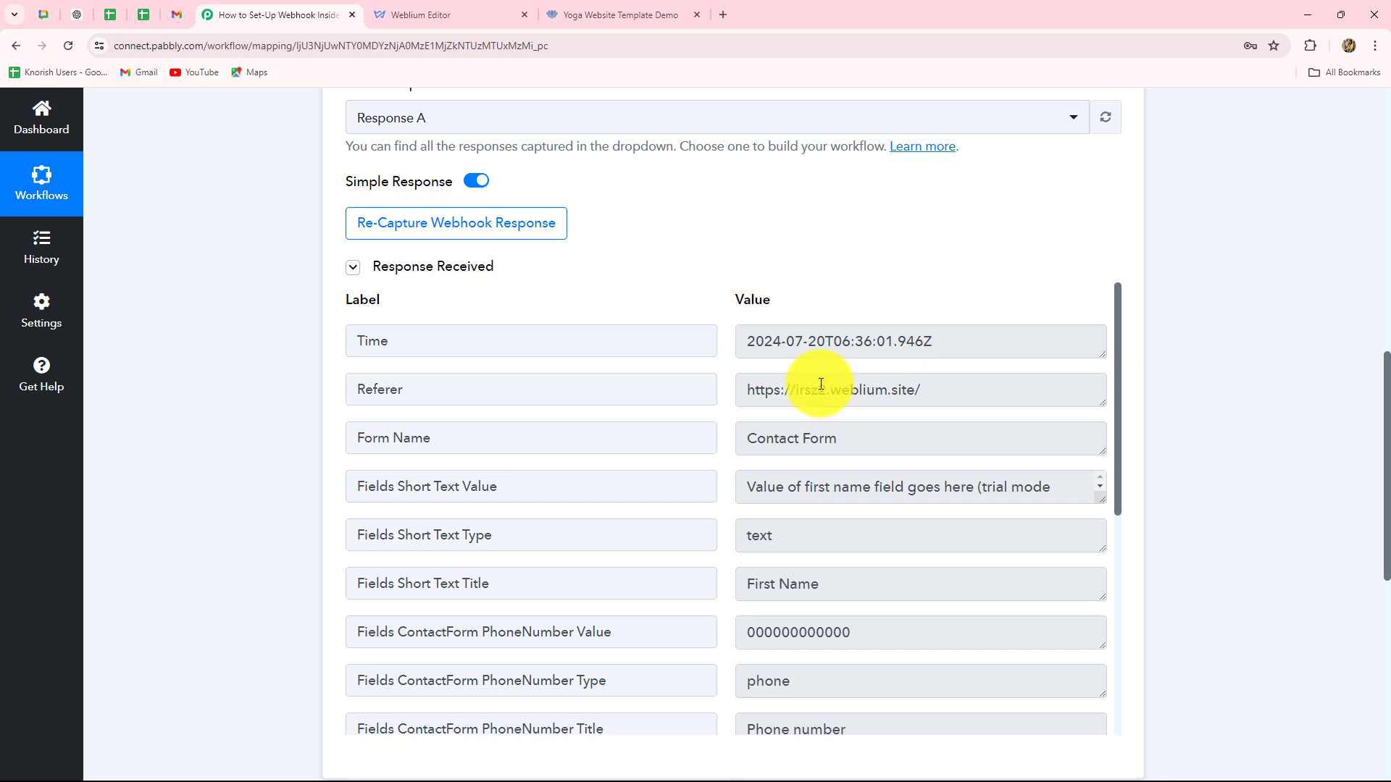
pyautogui.moveTo(933, 341); pyautogui.dragTo(736, 344)
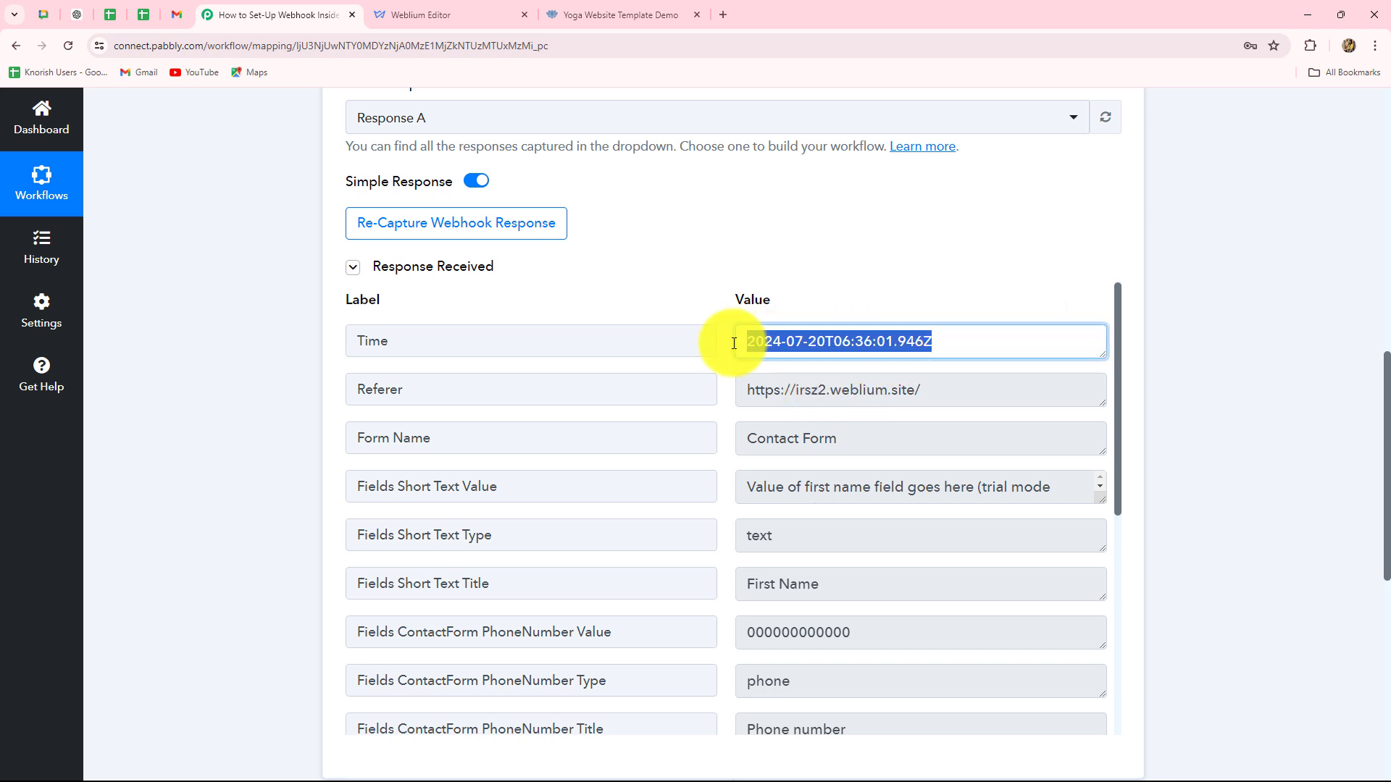
pyautogui.scroll(-1, 723, 394)
pyautogui.press('Tab')
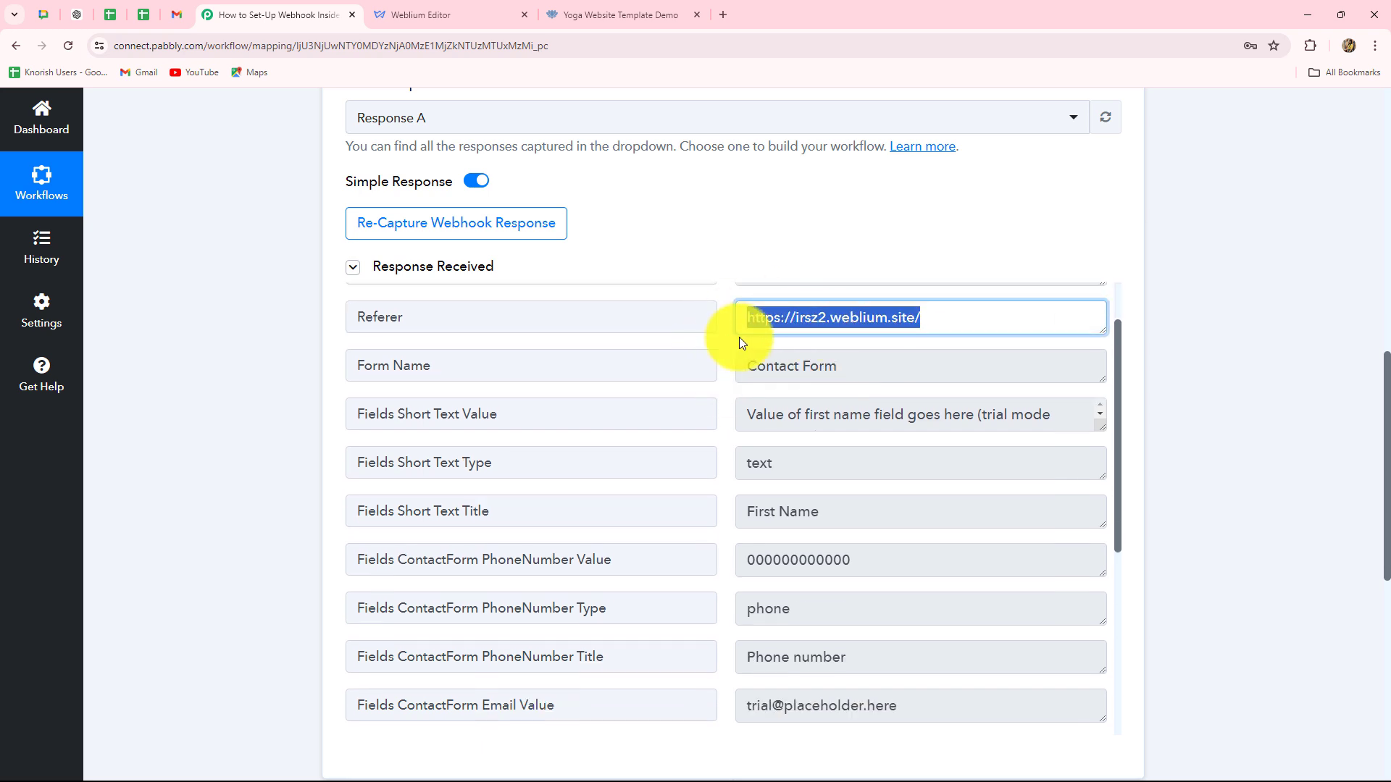
pyautogui.press('Tab')
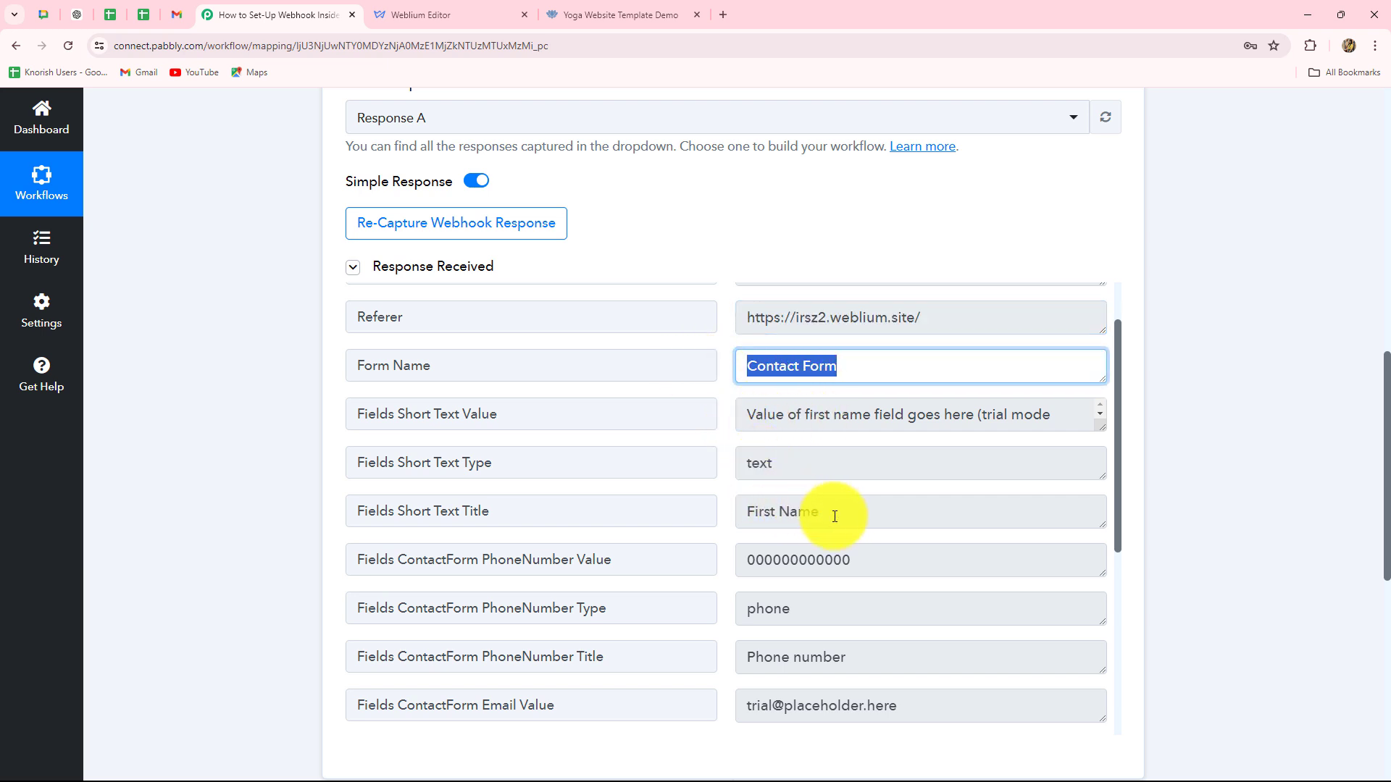
# Inspect the Contact Form field values: First Name title, phone type, phone number and email.
pyautogui.click(804, 514)
pyautogui.scroll(-4, 754, 456)
pyautogui.scroll(2, 782, 453)
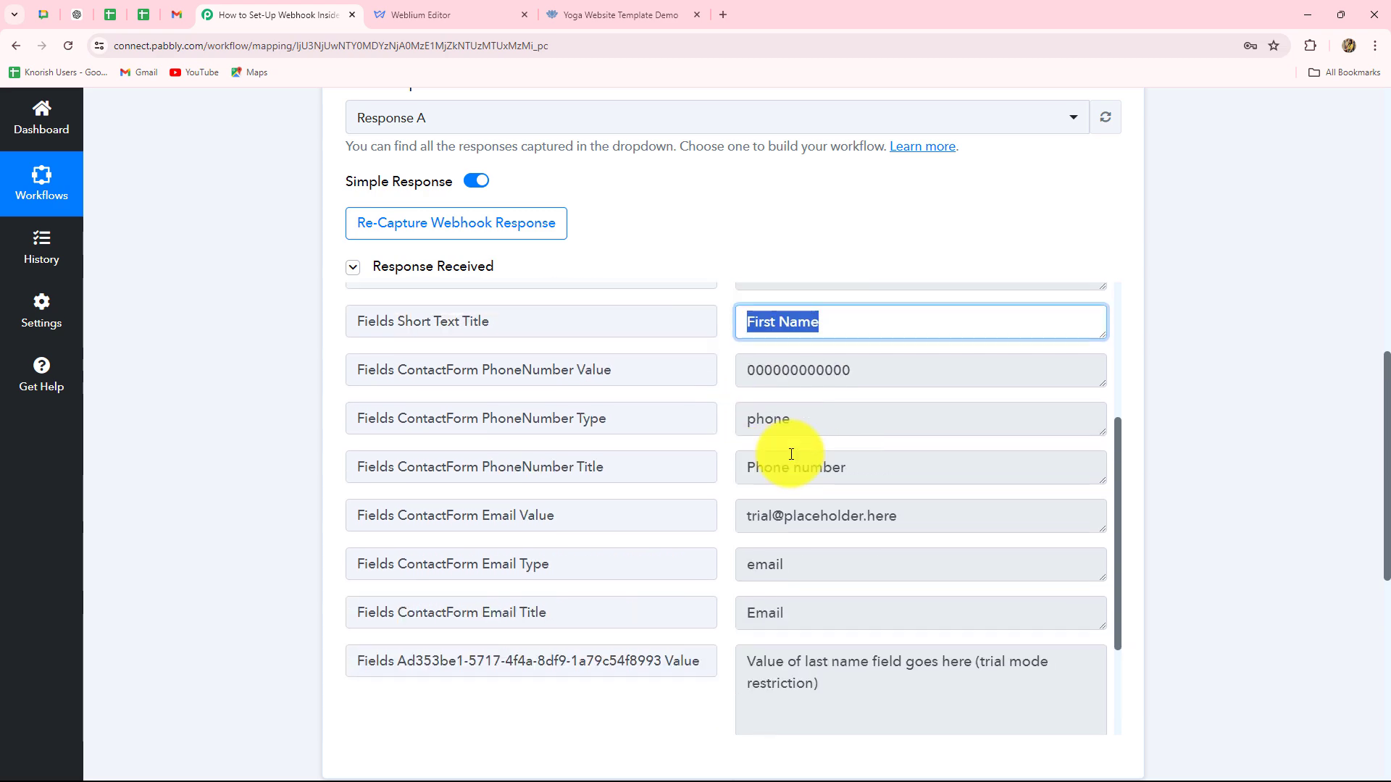
pyautogui.click(825, 465)
pyautogui.click(888, 413)
pyautogui.scroll(-3, 884, 537)
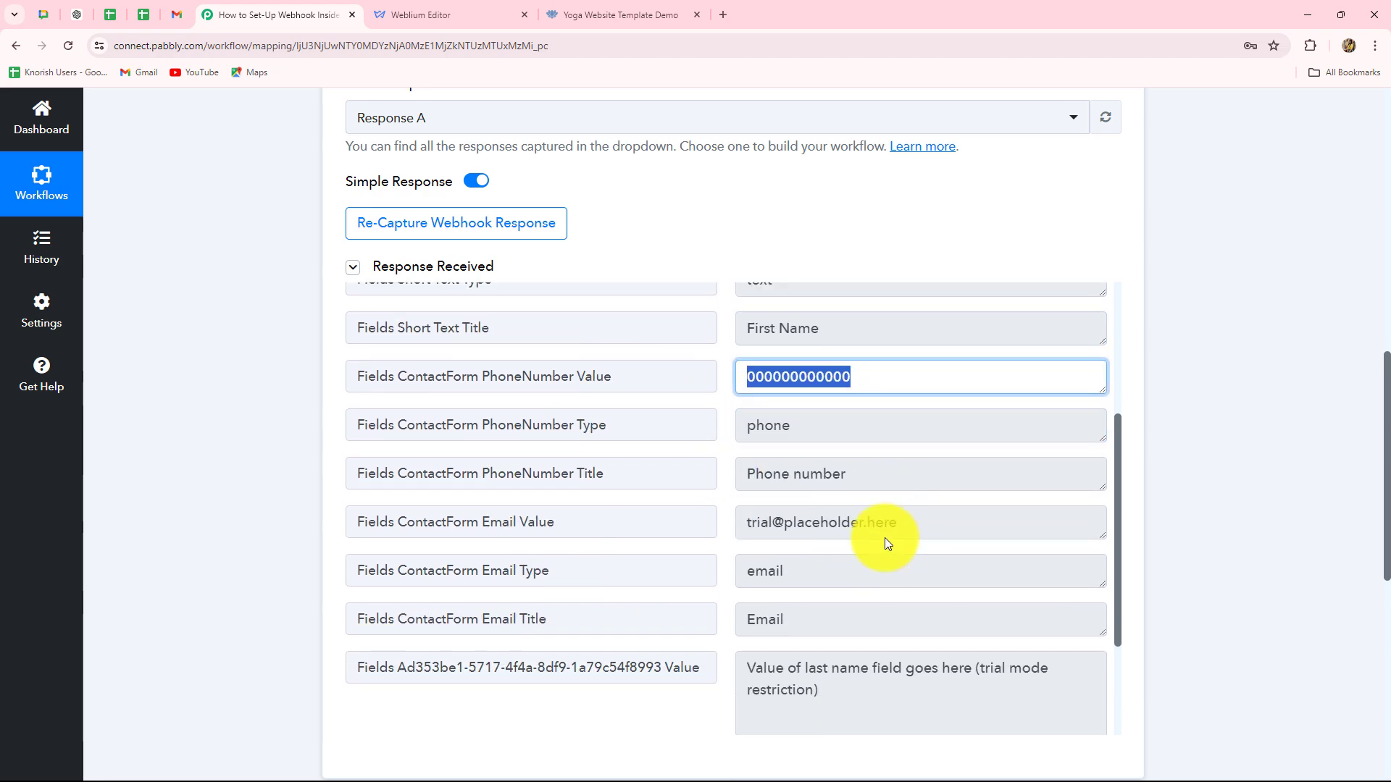
pyautogui.click(873, 360)
pyautogui.scroll(-4, 853, 464)
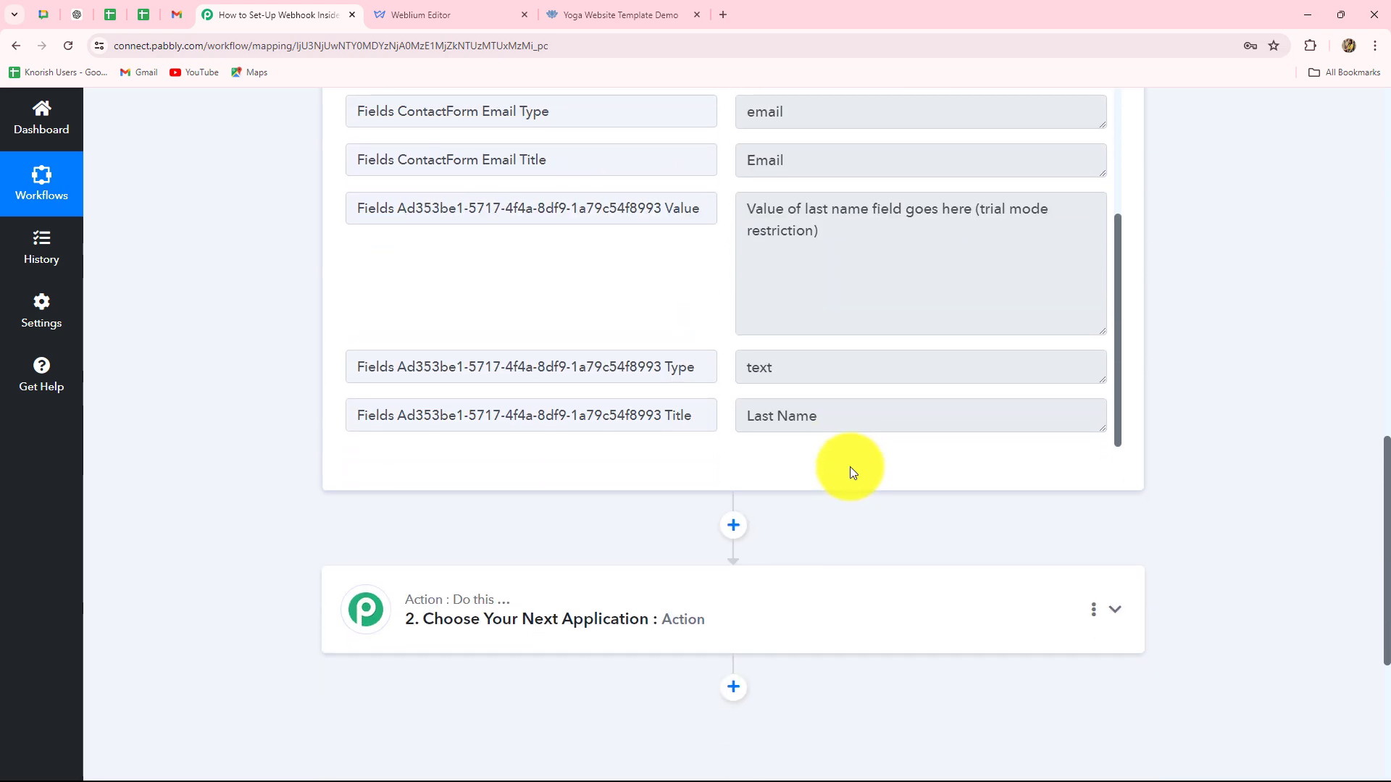
pyautogui.scroll(13, 1316, 437)
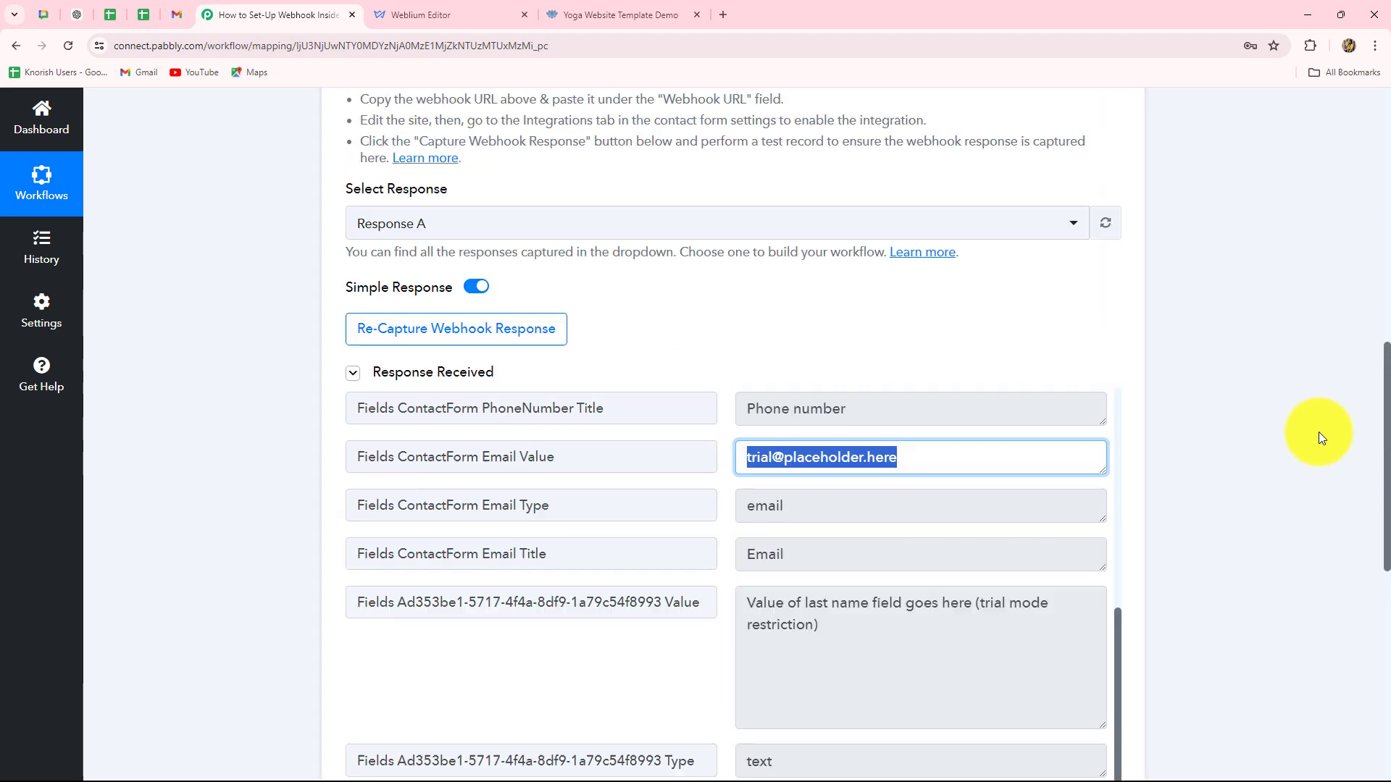
# Collapse the Weblium New Form Submission trigger step to show the two-step workflow overview.
pyautogui.click(1114, 241)
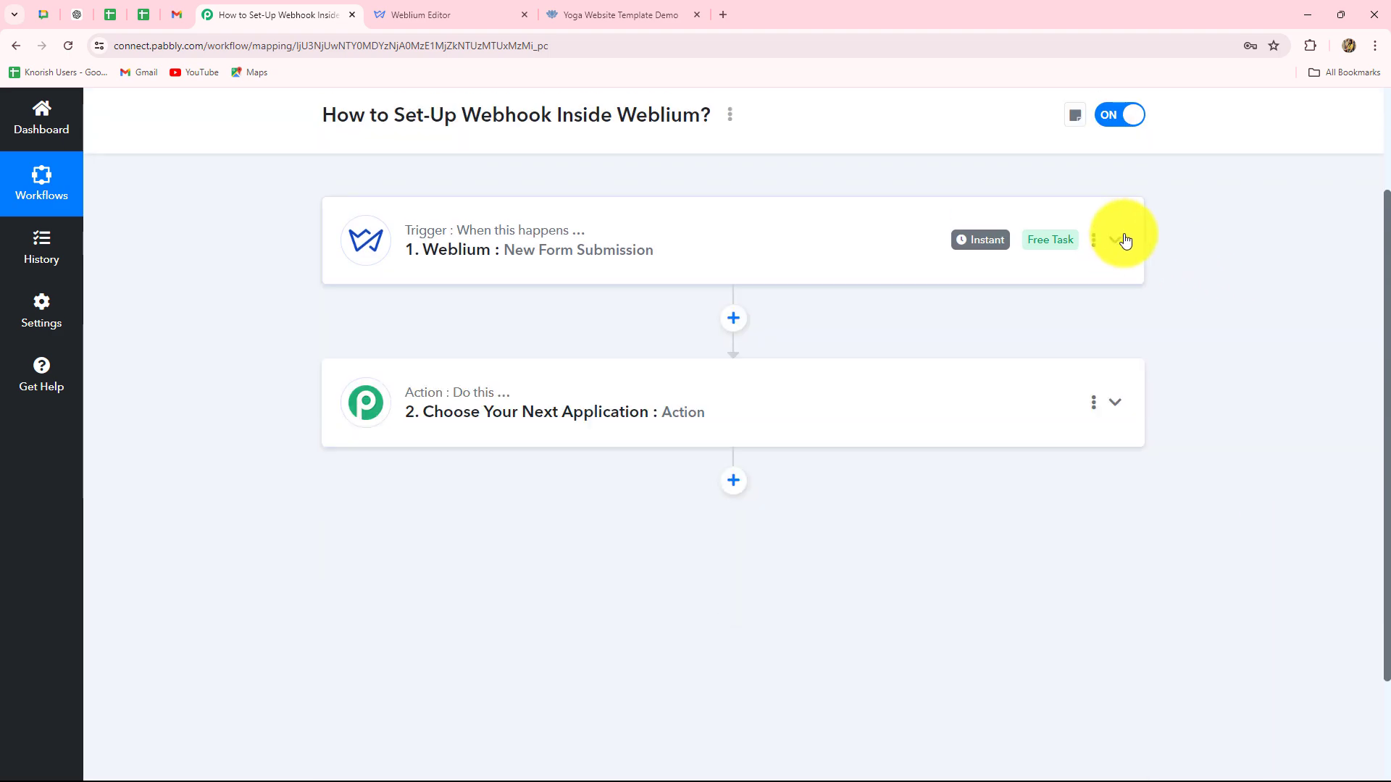